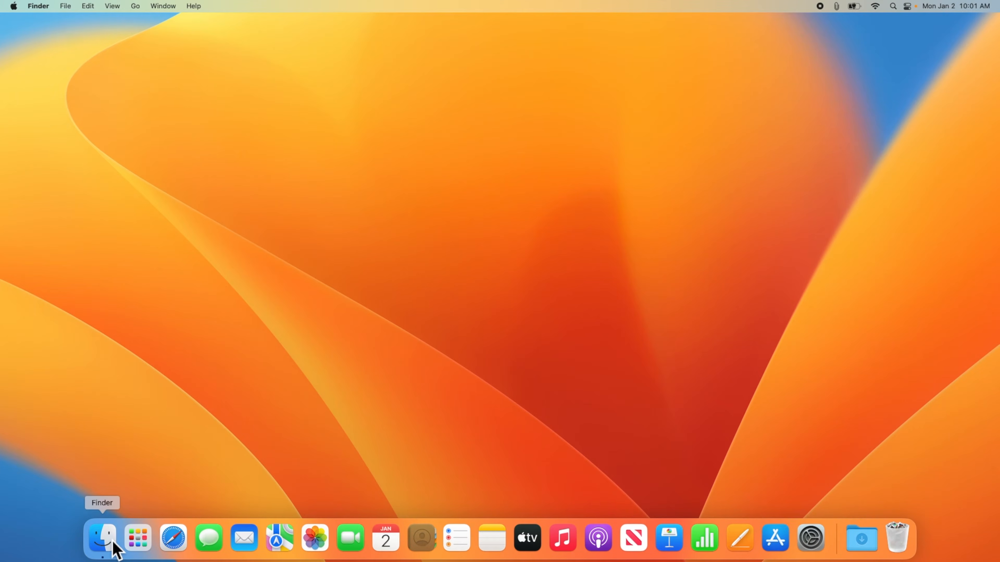
# Step: Set new Finder windows to open the Documents folder, then view the Sidebar settings
pyautogui.click(115, 549)
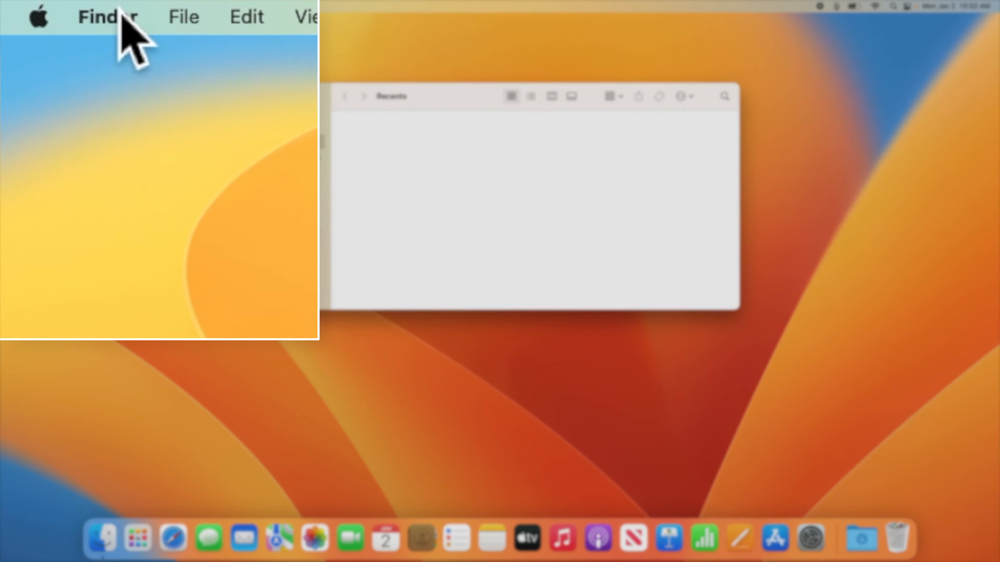
pyautogui.click(121, 10)
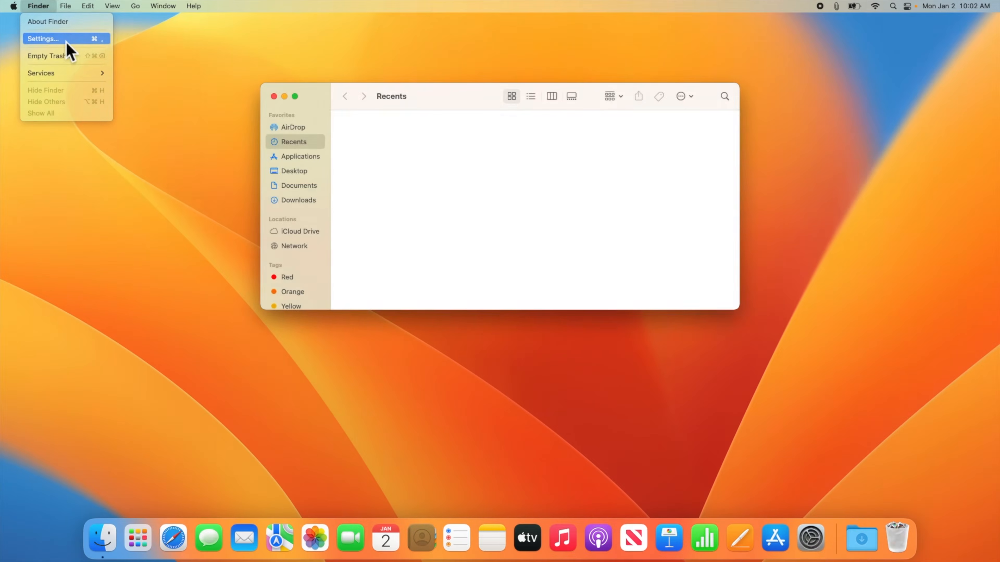
pyautogui.click(67, 38)
pyautogui.moveTo(74, 40); pyautogui.dragTo(459, 142)
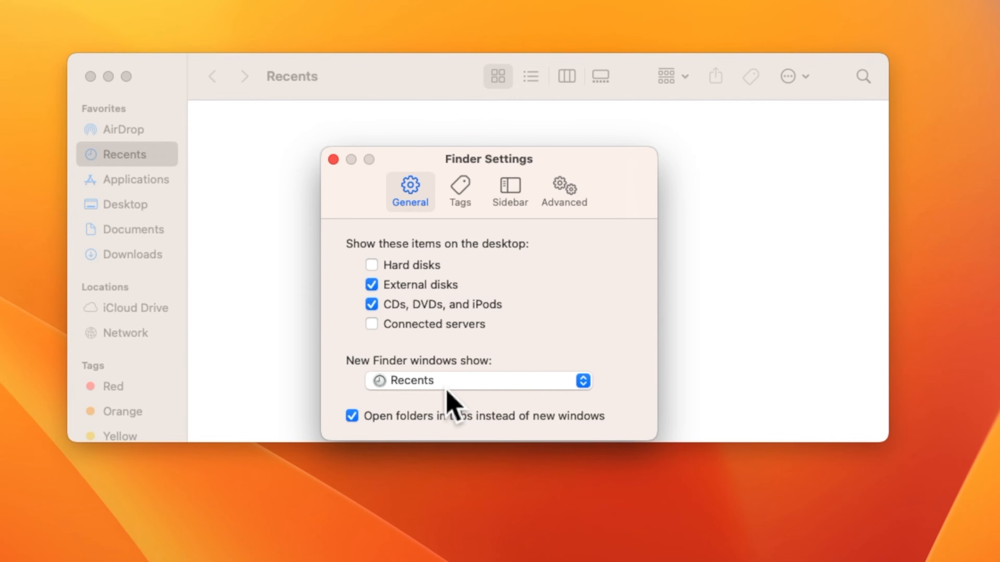
pyautogui.click(455, 381)
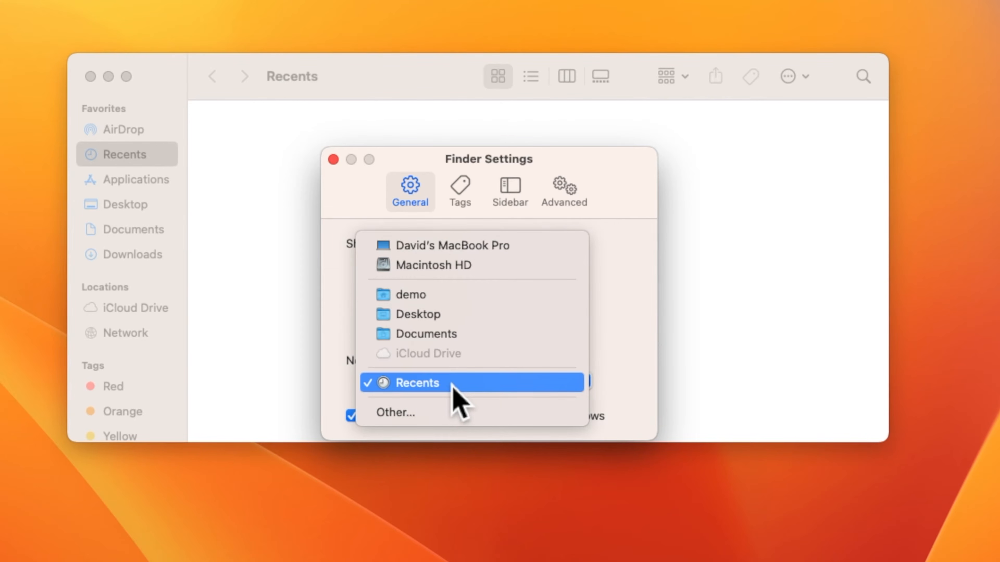
pyautogui.click(468, 338)
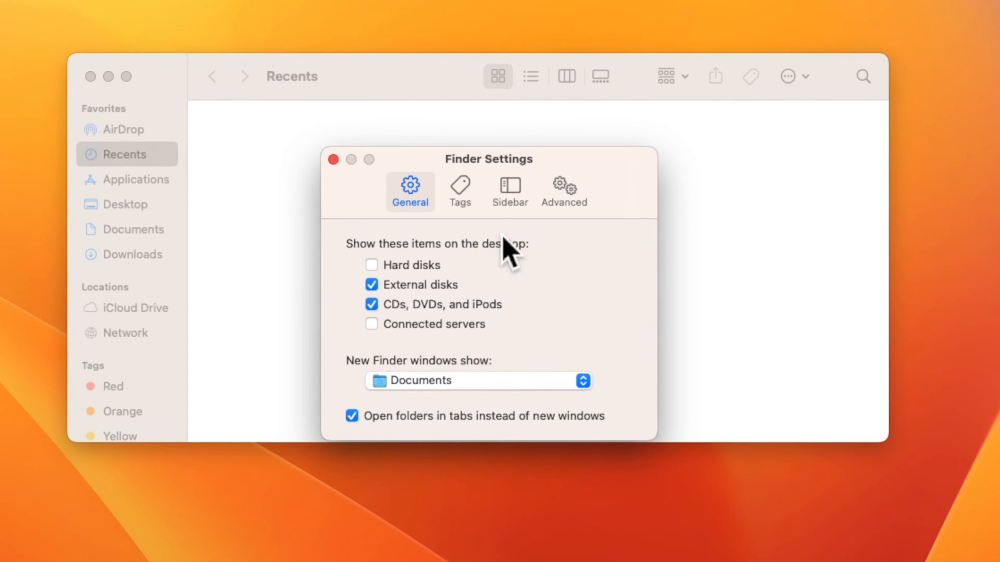
pyautogui.click(526, 206)
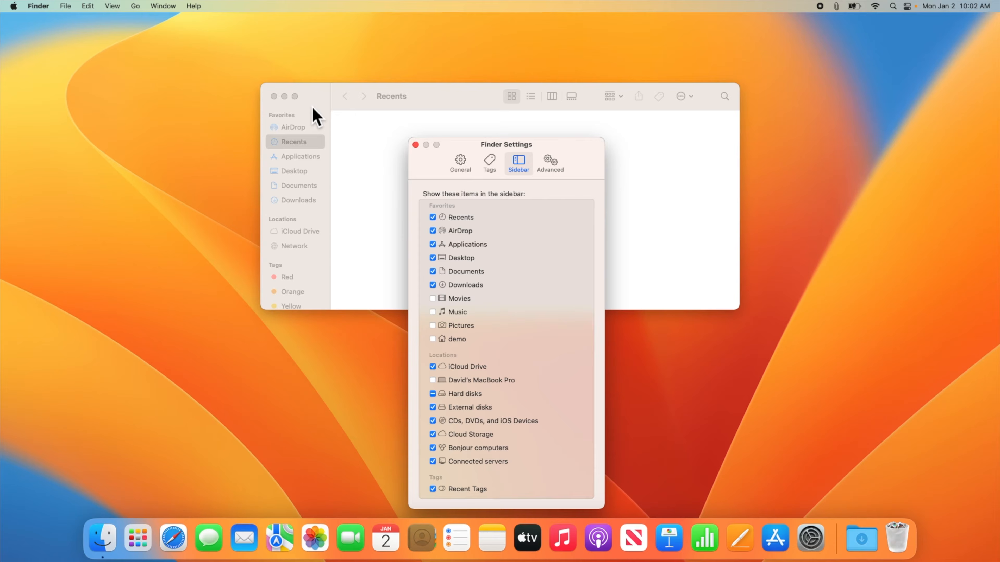
# Step: Add the demo home folder to the Finder sidebar, hide Recent Tags, and close Settings
pyautogui.click(313, 110)
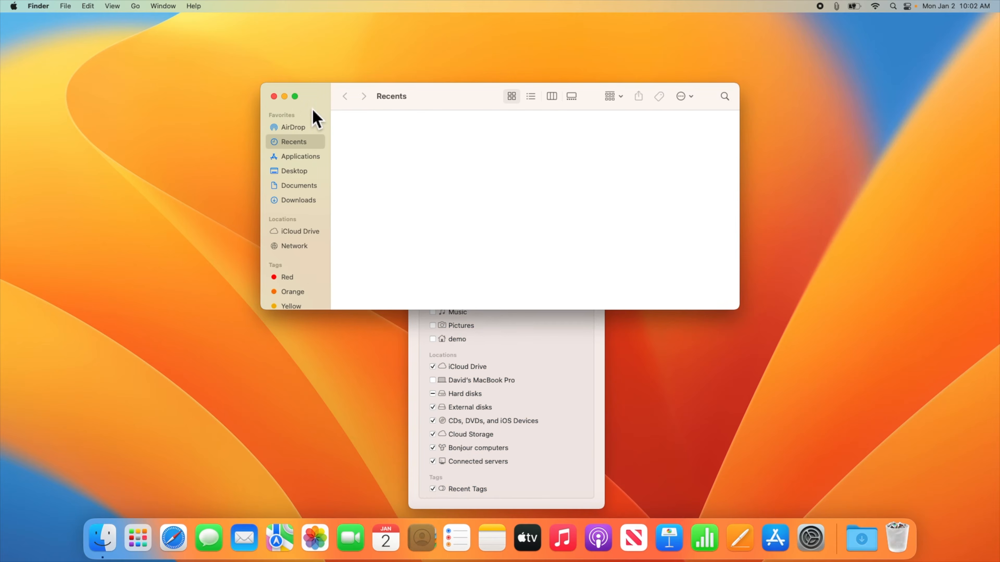
pyautogui.click(433, 350)
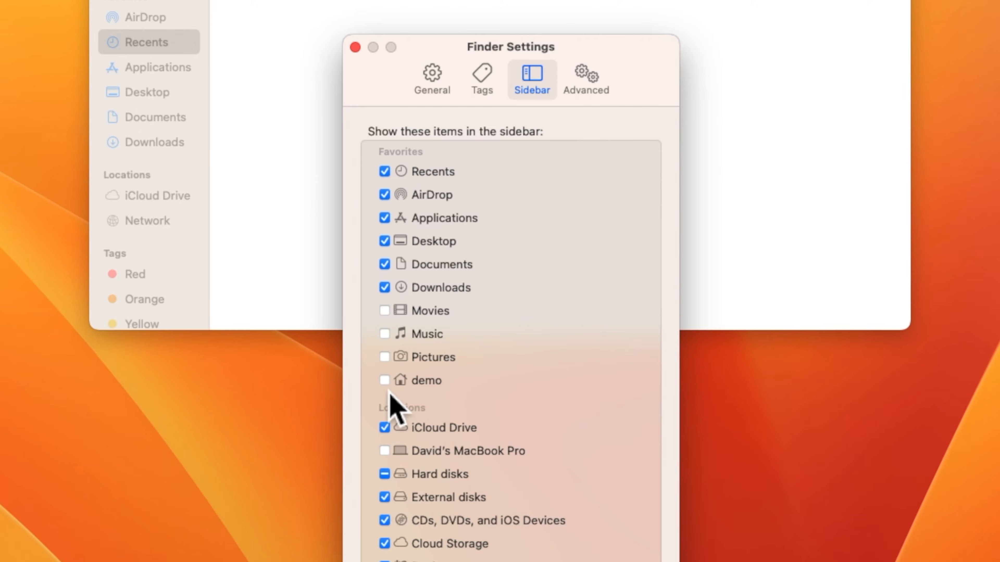
pyautogui.click(385, 381)
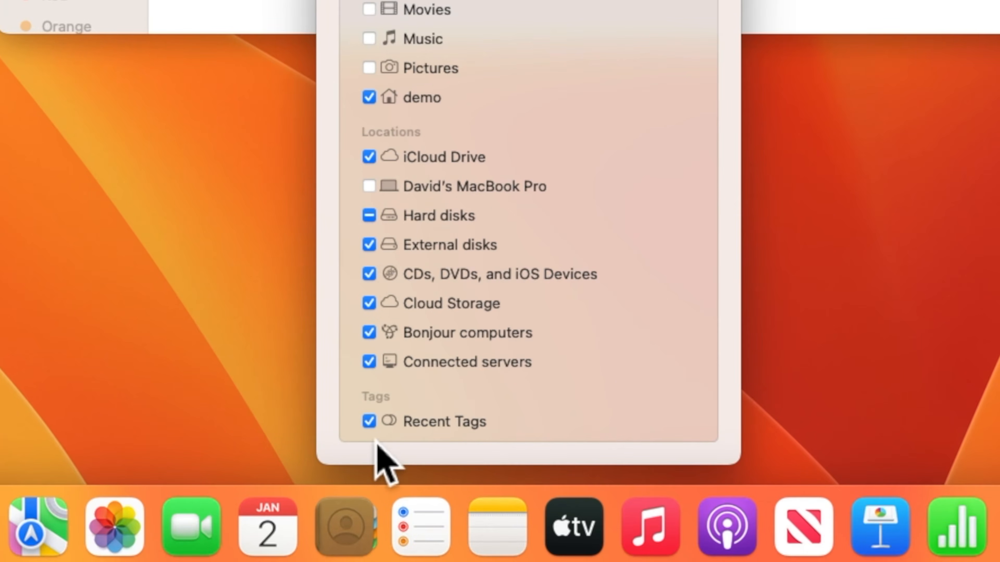
pyautogui.click(369, 422)
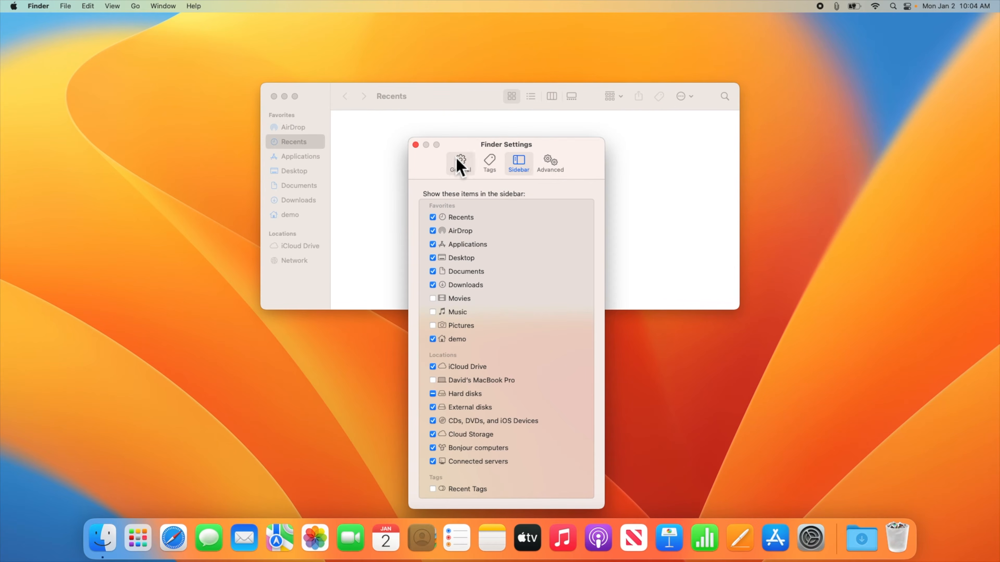
pyautogui.click(416, 146)
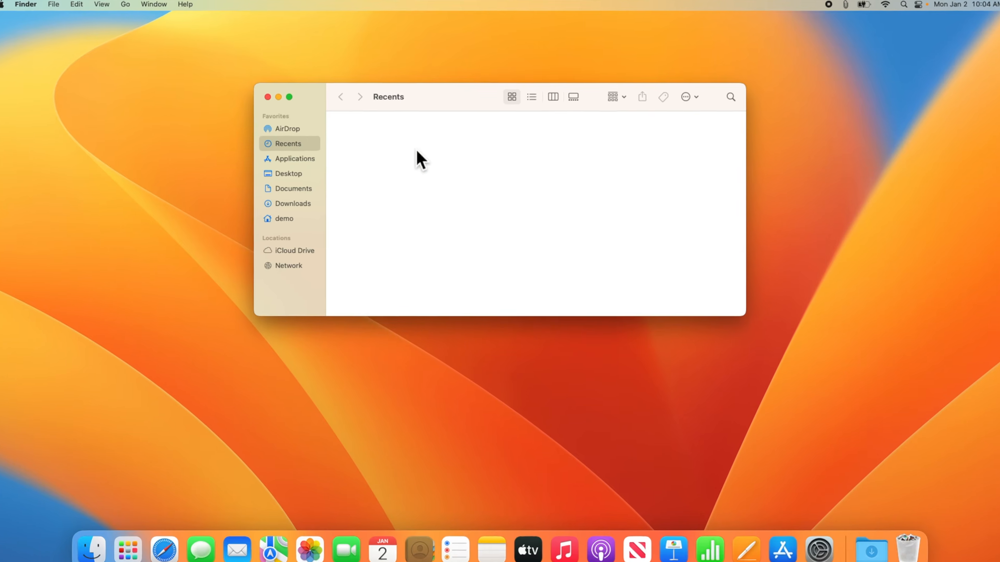
# Step: Show Applications in list, column and gallery views, then return to icon view
pyautogui.click(292, 160)
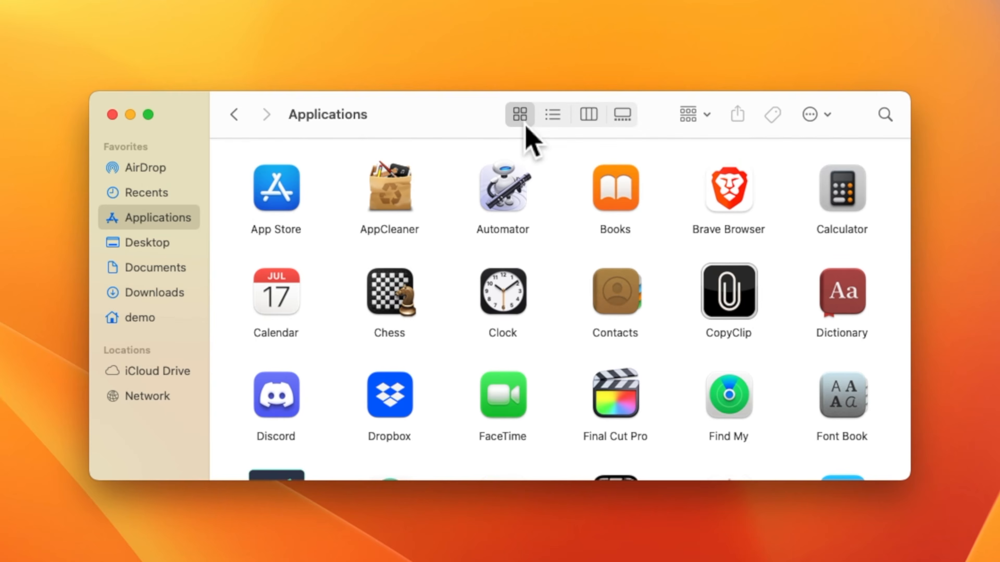
pyautogui.click(553, 120)
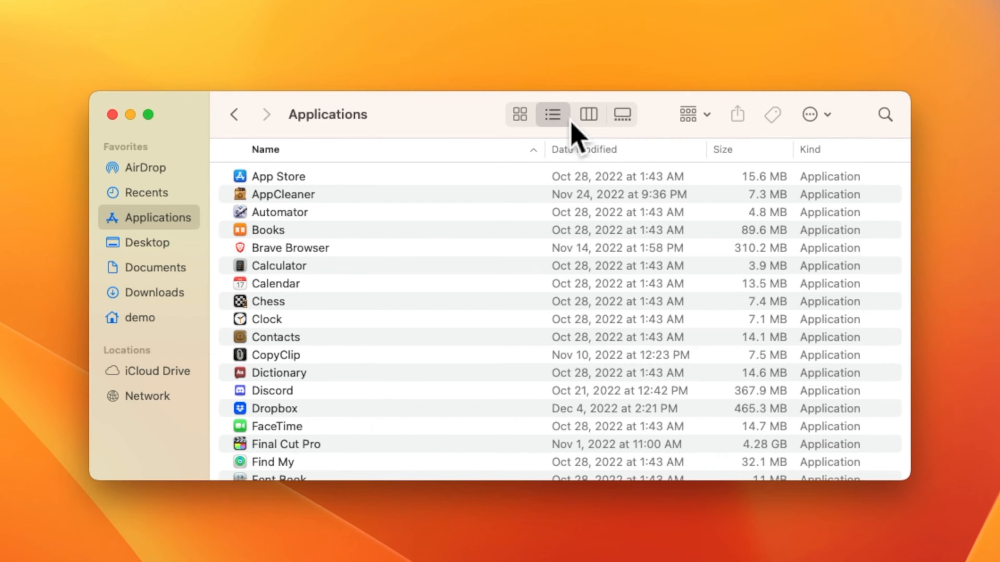
pyautogui.click(587, 120)
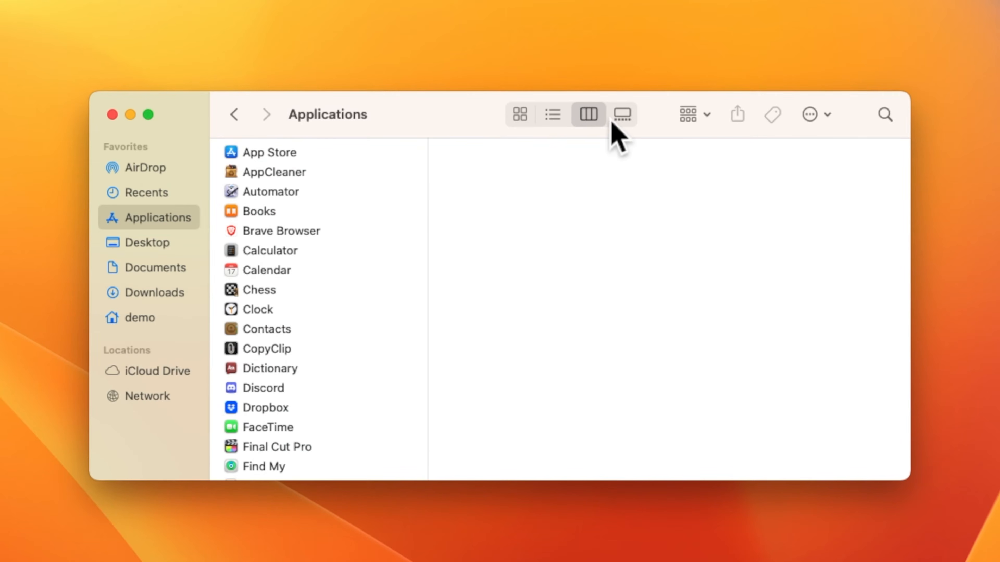
pyautogui.click(621, 115)
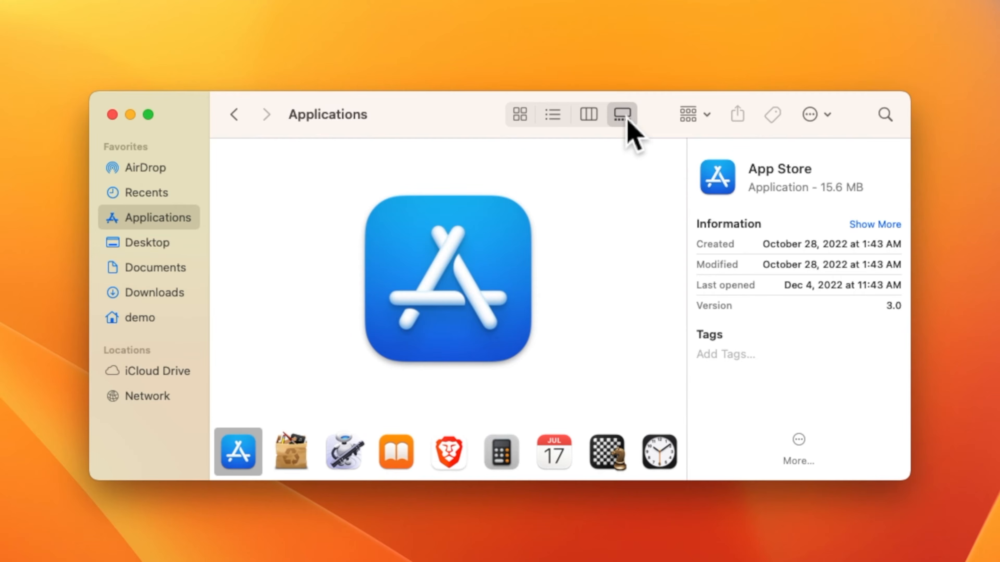
pyautogui.click(520, 115)
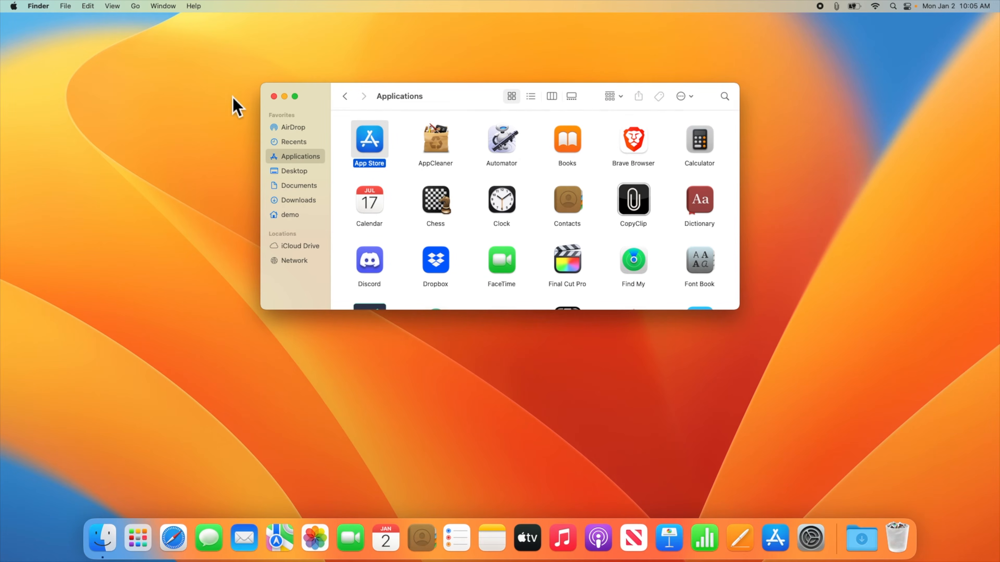
# Step: Turn on the path bar and the status bar in the Applications window
pyautogui.click(112, 6)
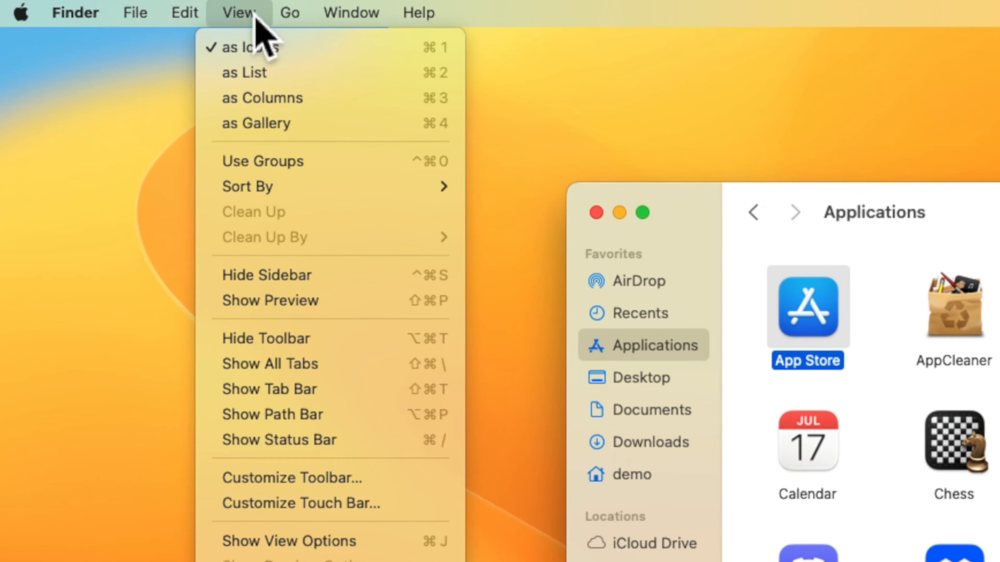
pyautogui.click(354, 413)
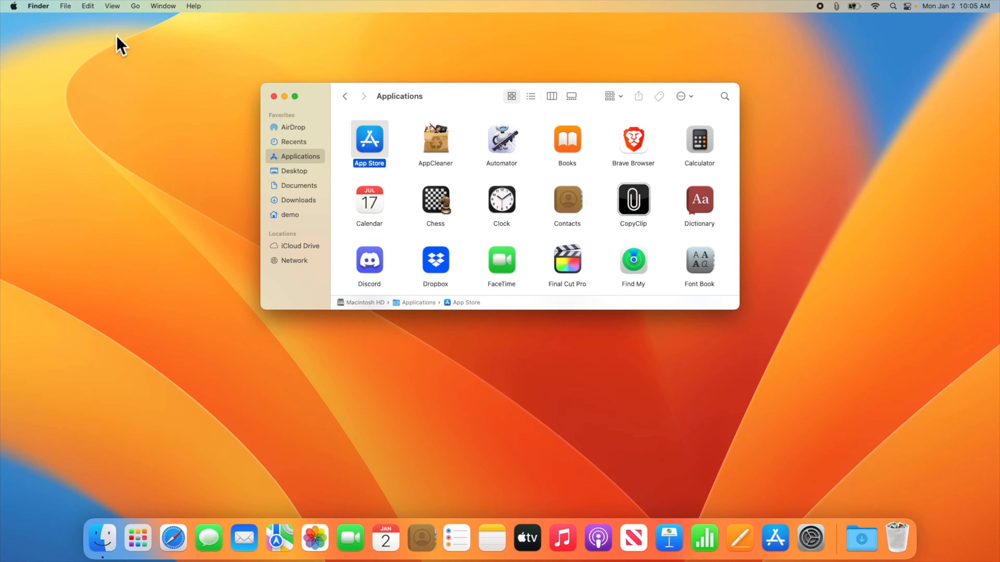
pyautogui.click(114, 5)
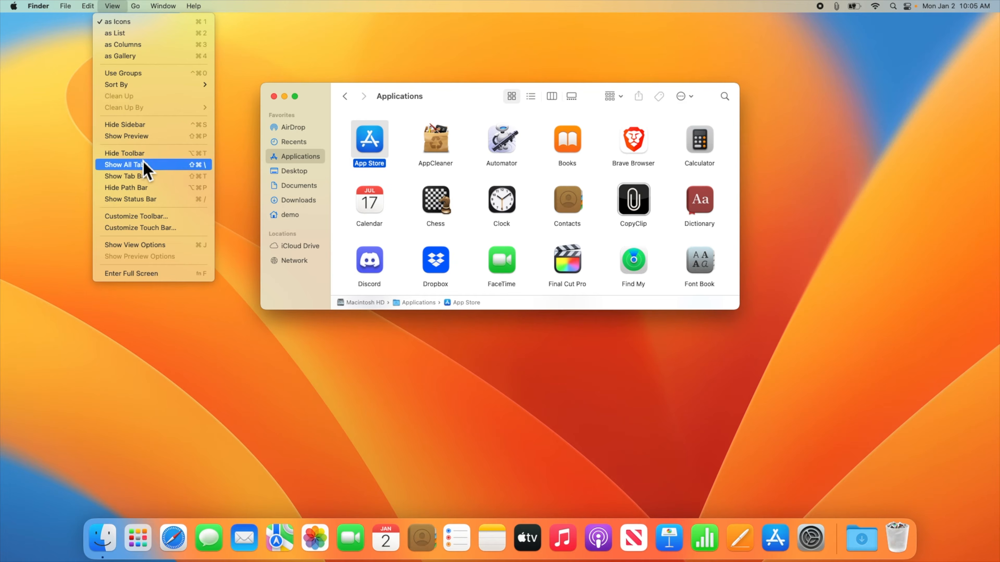
pyautogui.click(161, 203)
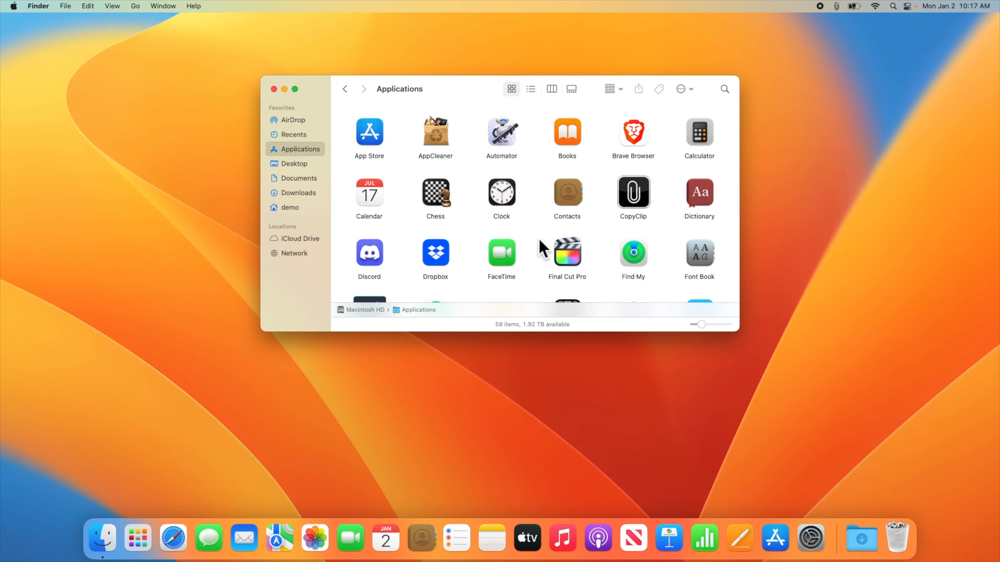
# Step: Pin Final Cut Pro to the Dock, remove Keynote from it, and resize the Dock
pyautogui.click(571, 261)
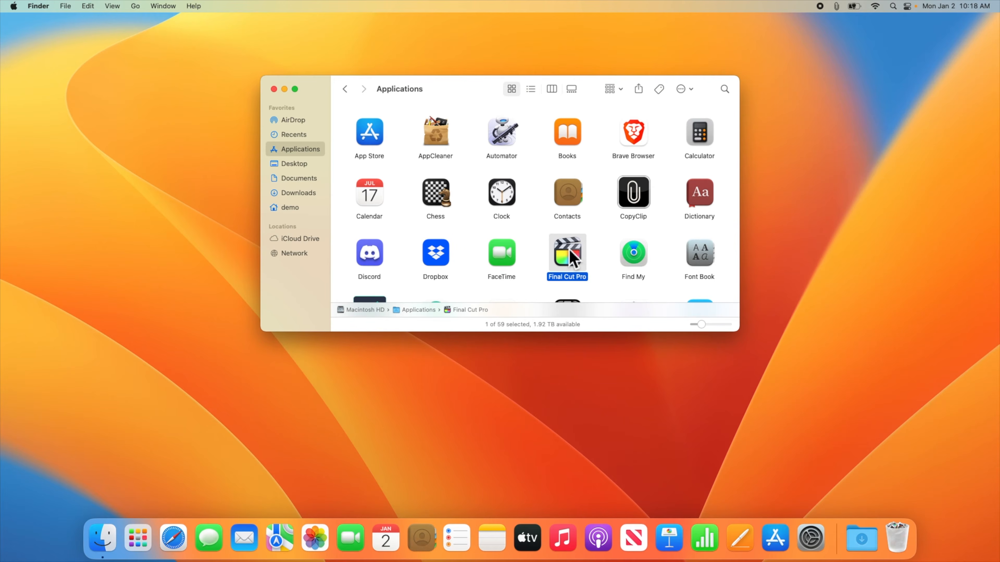
pyautogui.moveTo(570, 262); pyautogui.dragTo(512, 549)
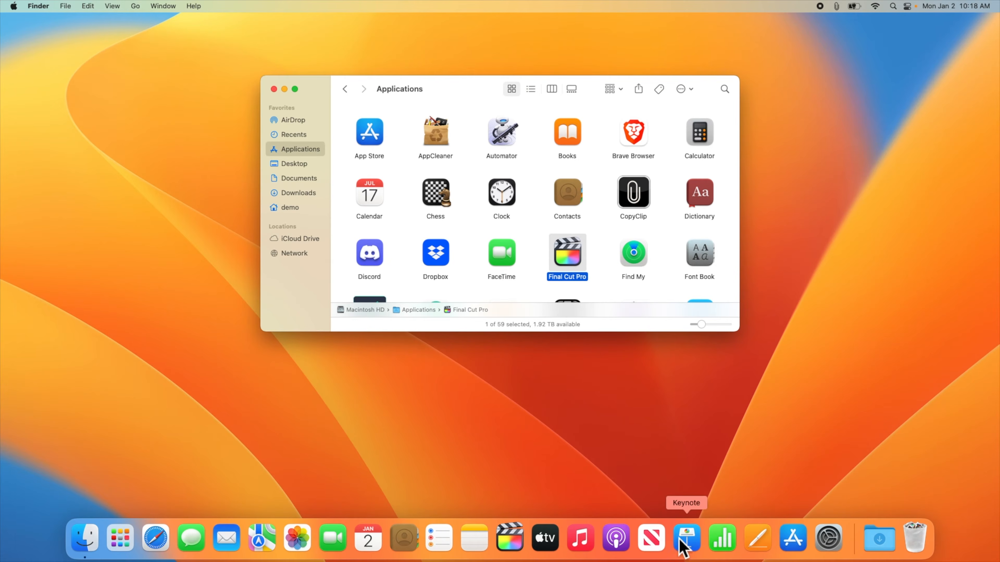
pyautogui.click(685, 549)
pyautogui.moveTo(686, 545); pyautogui.dragTo(811, 138)
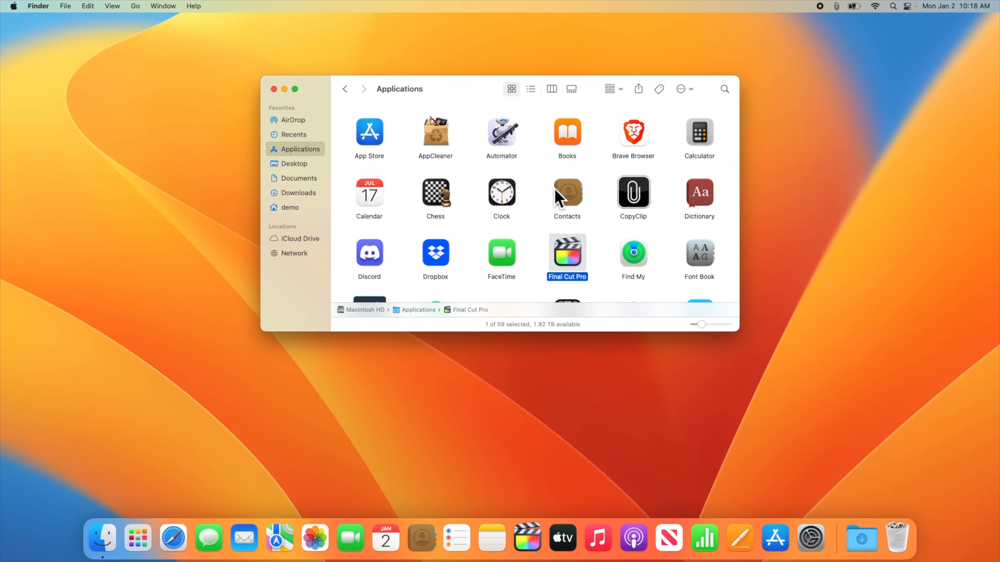
pyautogui.scroll(-5, 558, 197)
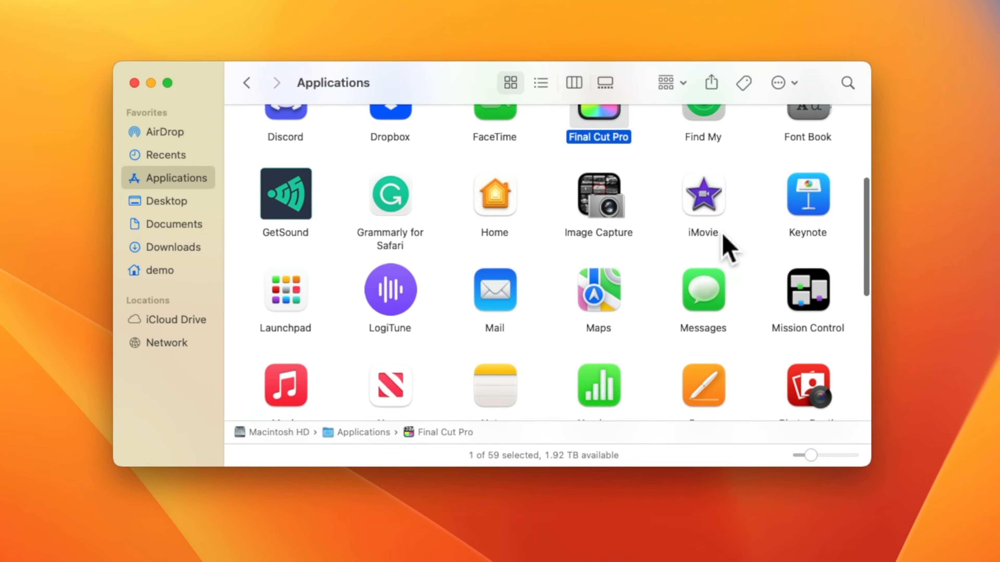
pyautogui.click(717, 181)
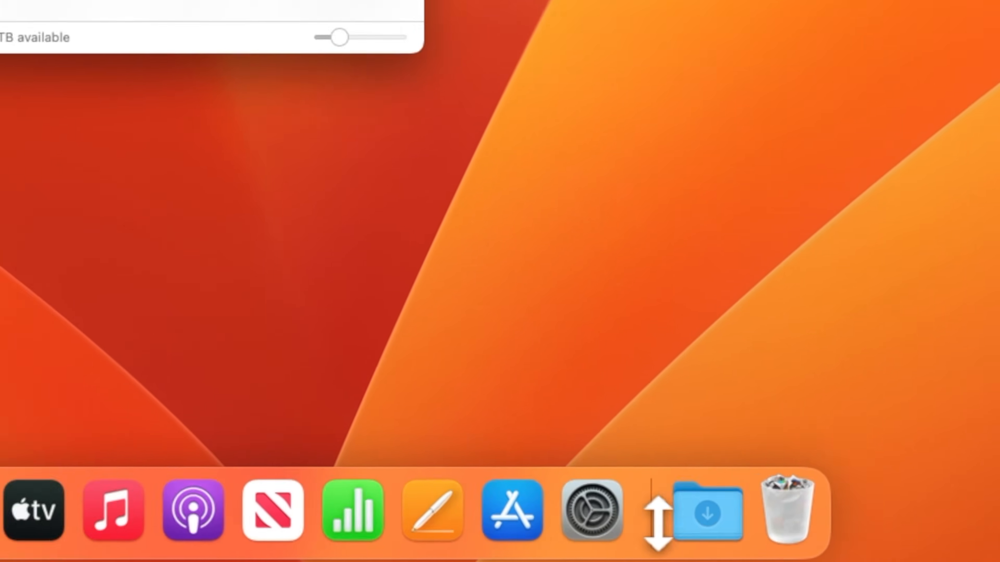
pyautogui.moveTo(595, 519); pyautogui.dragTo(848, 534)
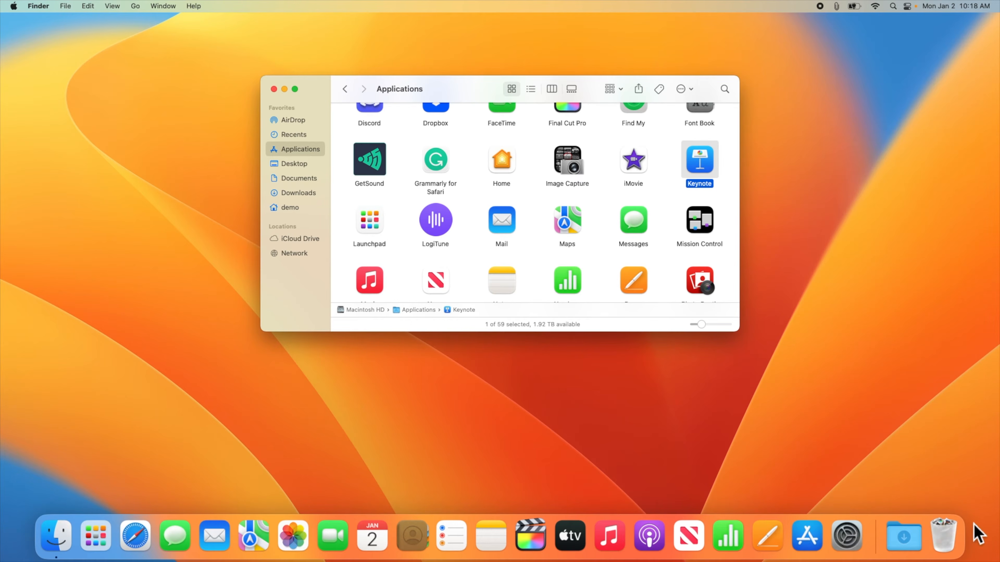
# Step: Permanently empty the Trash and close the remaining Applications window
pyautogui.click(945, 538)
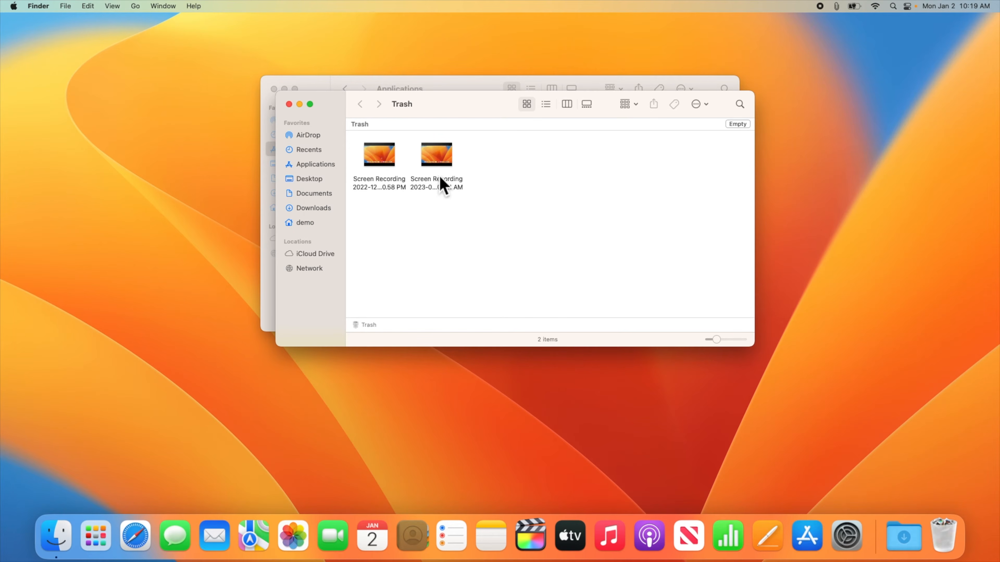
pyautogui.moveTo(387, 165)
pyautogui.click(737, 124)
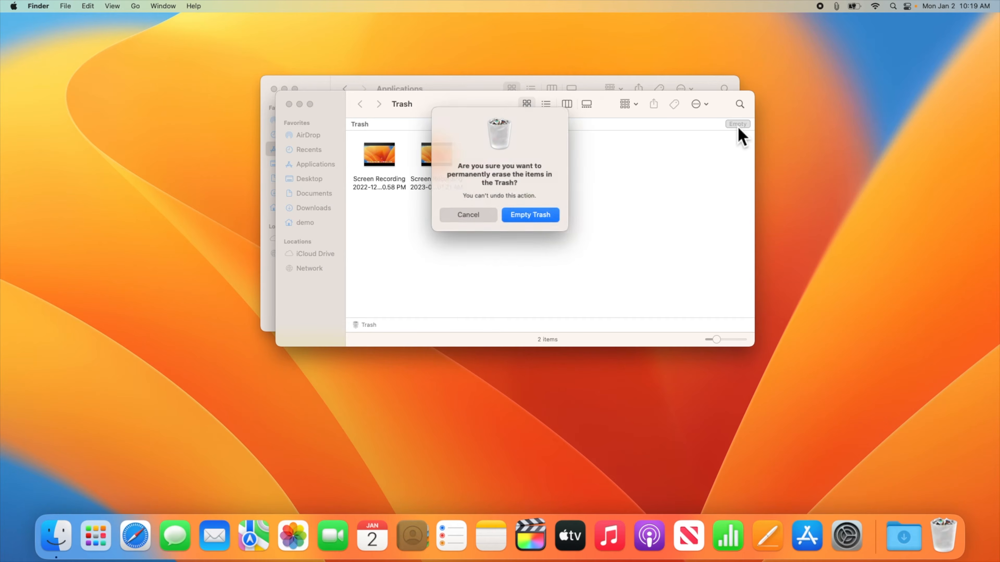
pyautogui.click(550, 216)
pyautogui.click(275, 89)
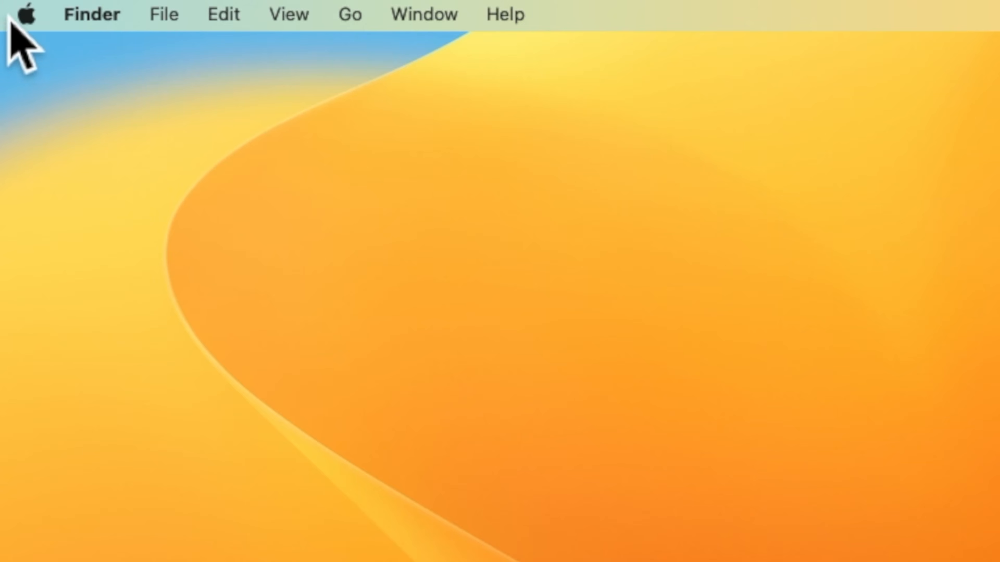
# Step: From the Apple menu, go to the App Store to check the 4 pending updates
pyautogui.click(25, 15)
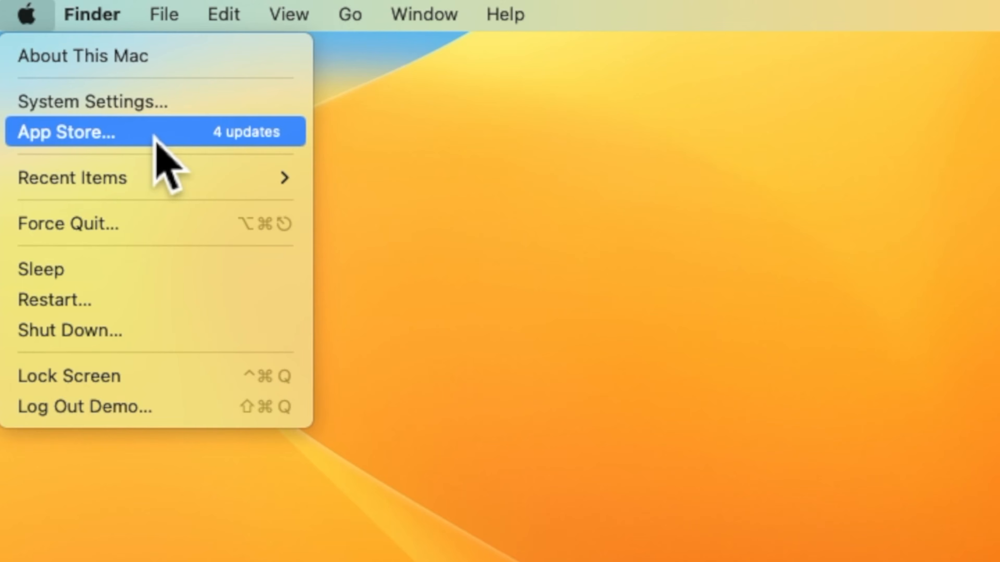
pyautogui.click(155, 135)
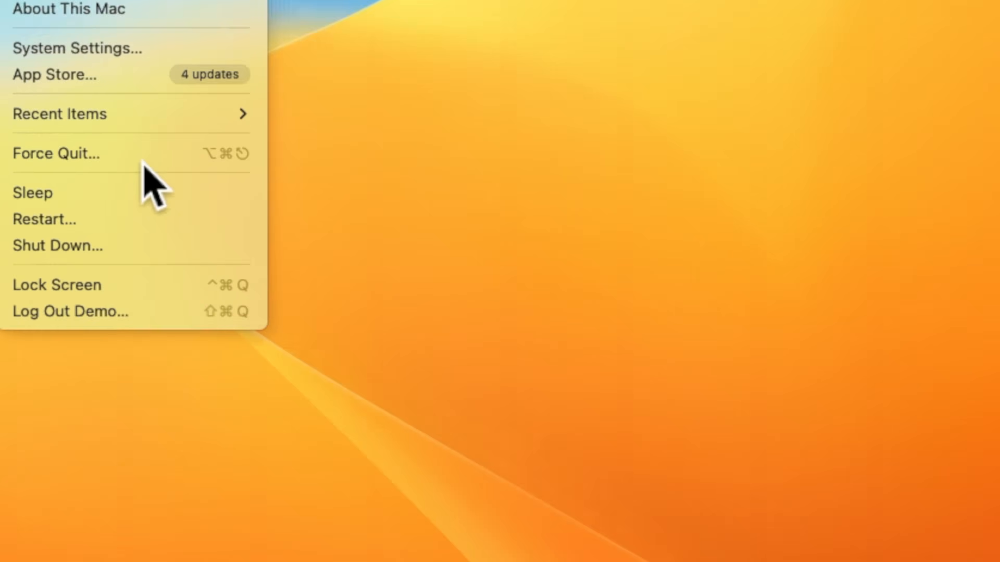
pyautogui.click(141, 197)
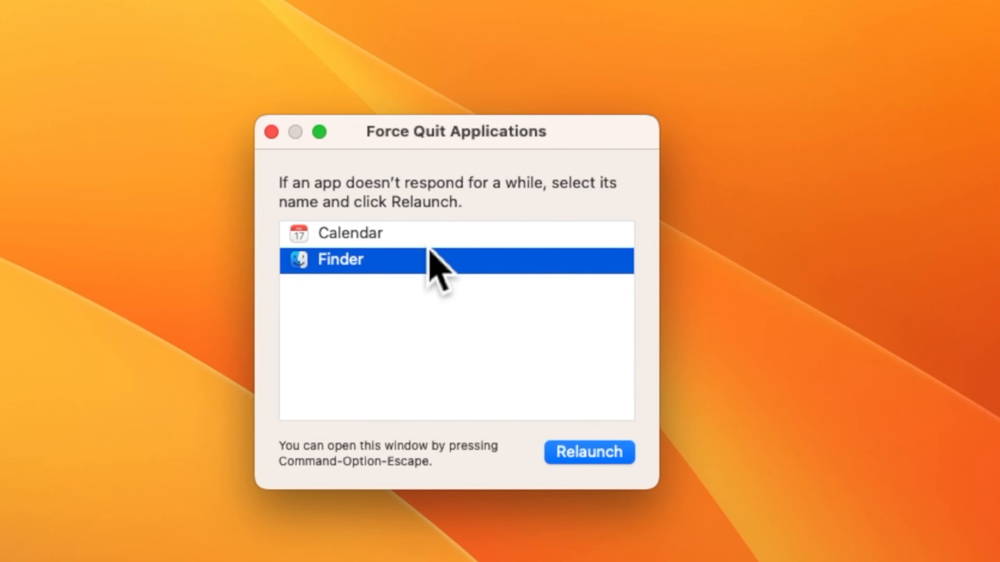
pyautogui.click(402, 230)
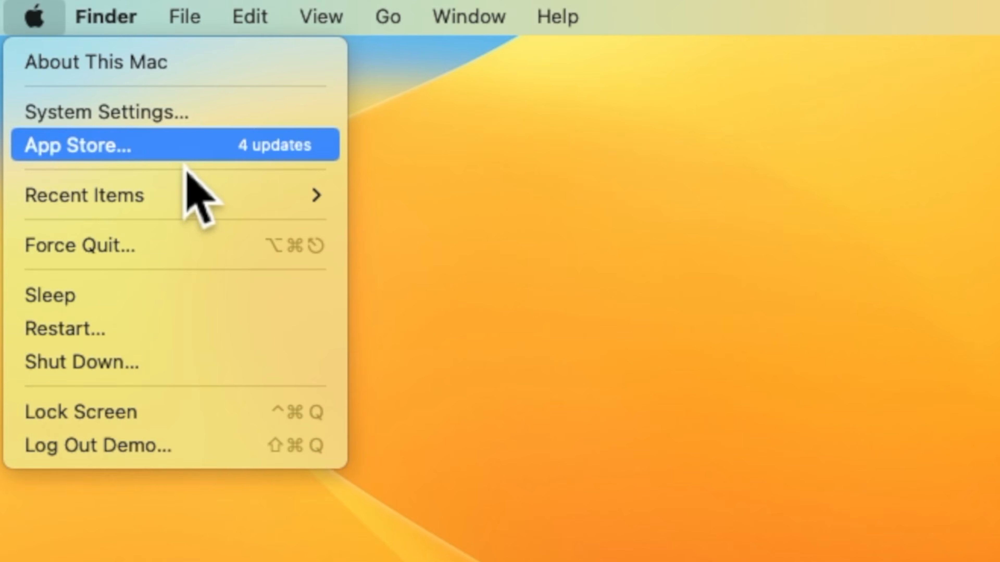
# Step: Open System Settings and begin signing in with the Apple ID e-mail
pyautogui.click(179, 115)
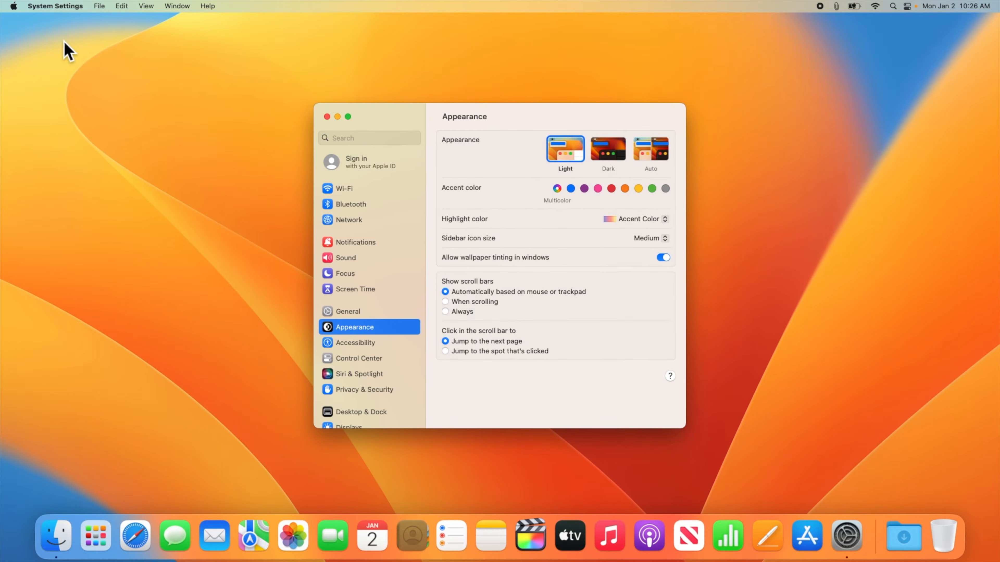
pyautogui.click(364, 166)
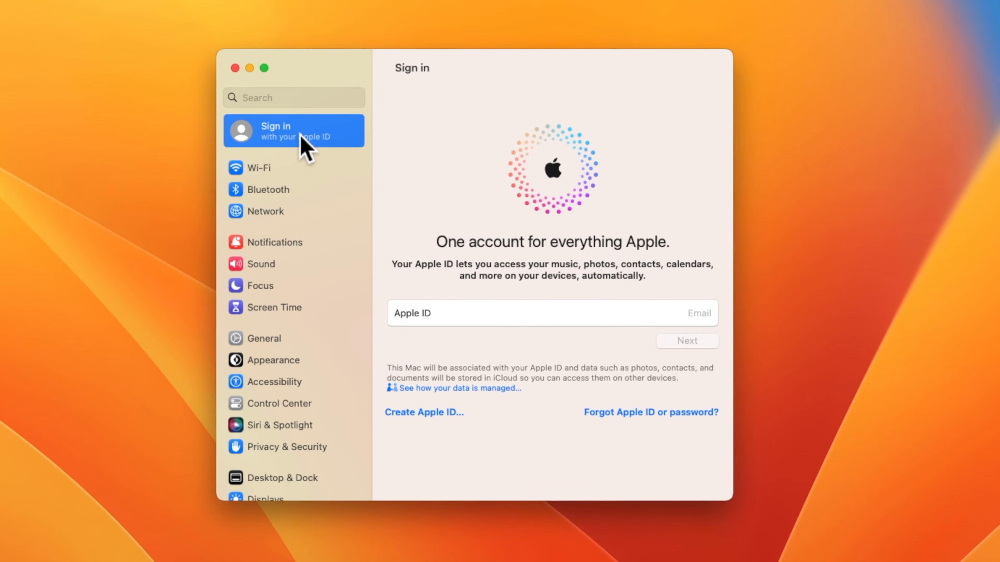
pyautogui.click(470, 326)
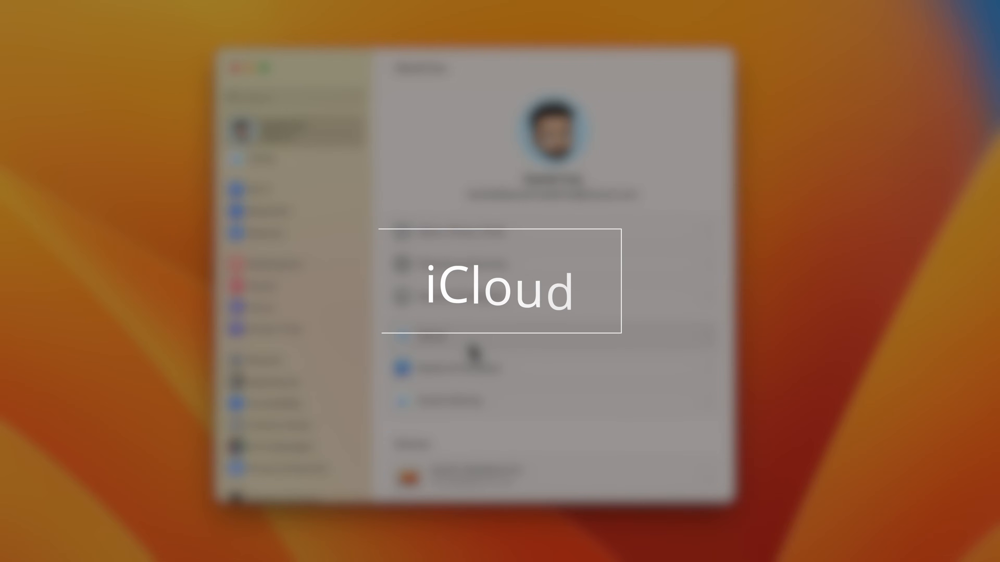
# Step: Review the iCloud storage and app sync toggles, then go to the Wi-Fi settings
pyautogui.click(468, 344)
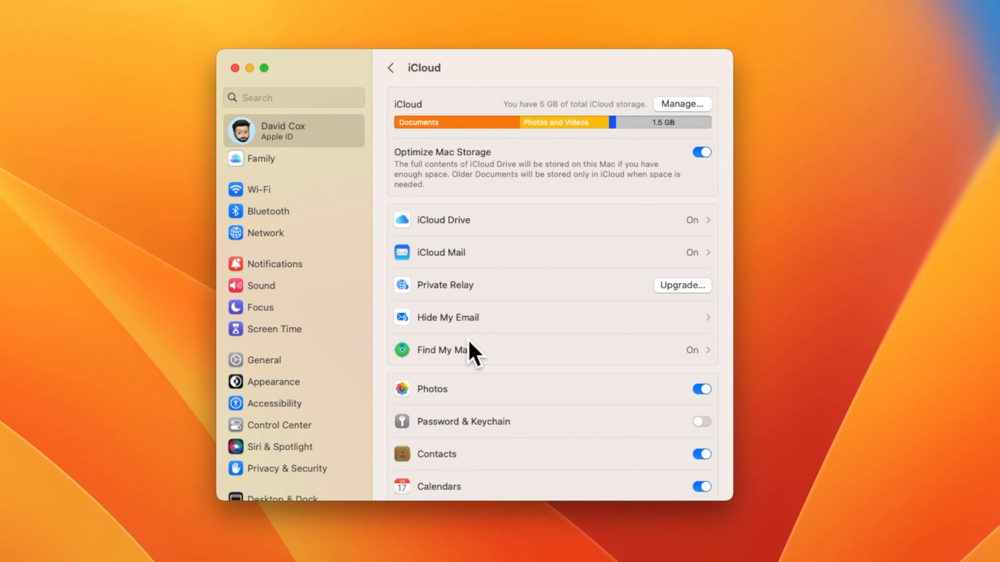
pyautogui.scroll(-5, 469, 344)
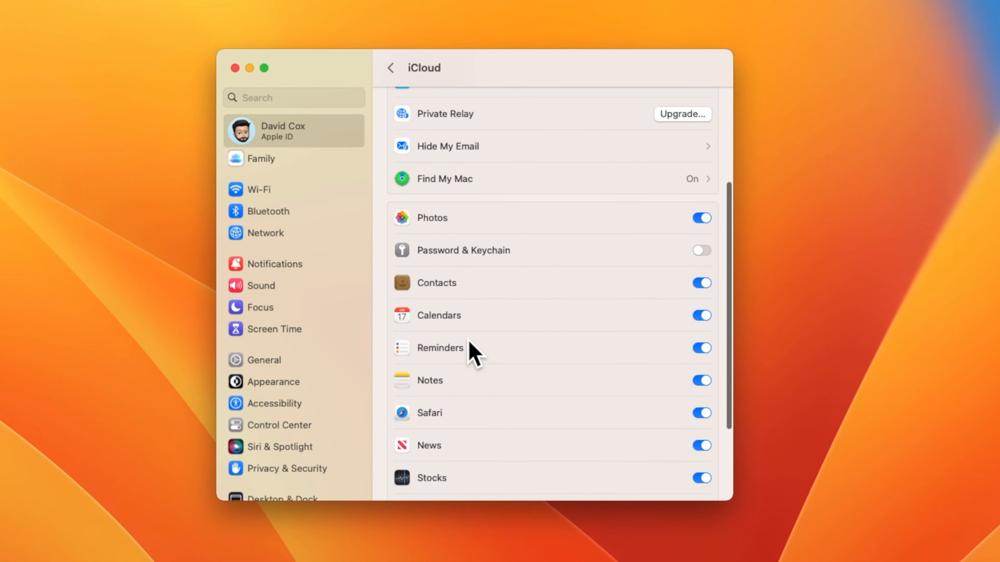
pyautogui.scroll(-3, 474, 352)
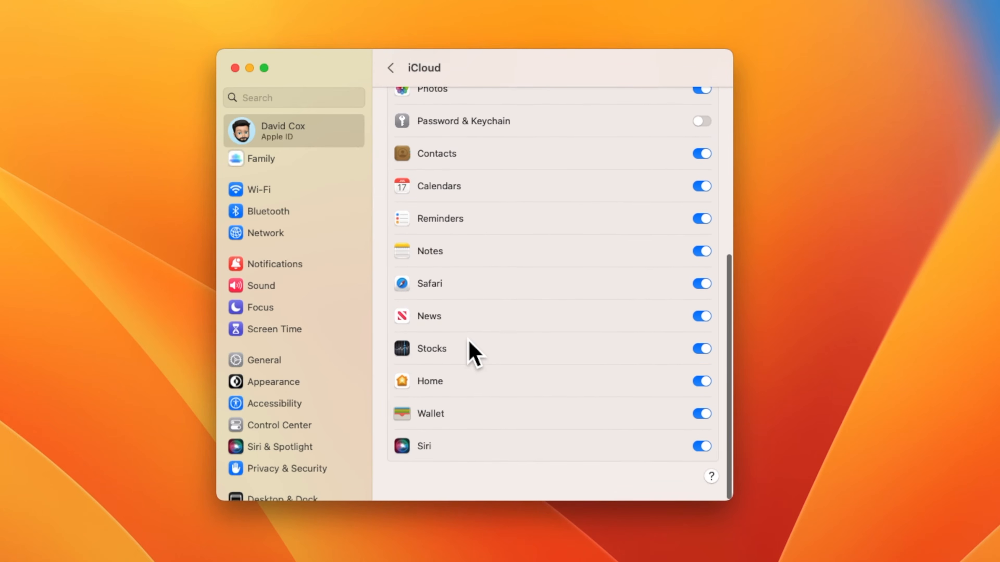
pyautogui.scroll(1, 474, 353)
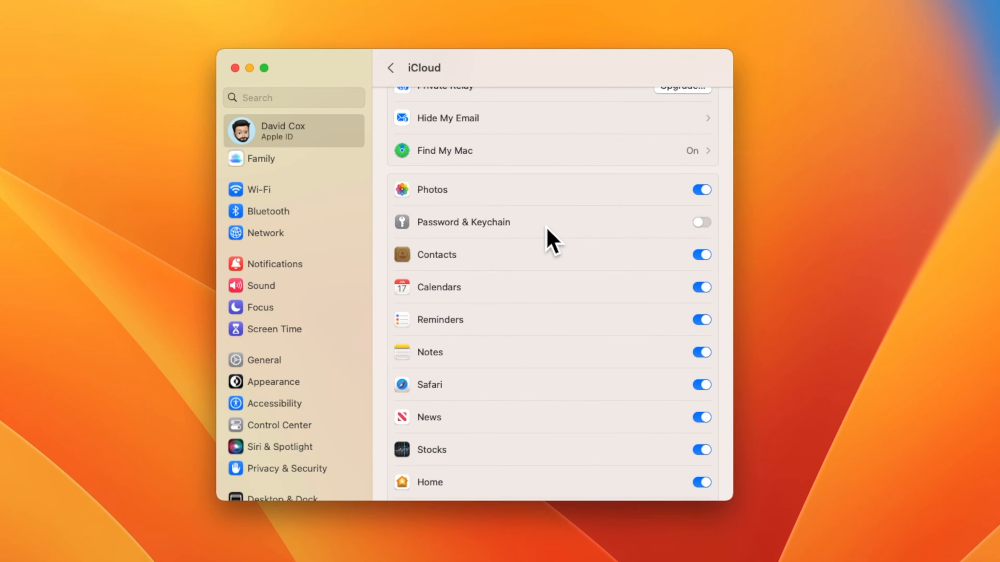
pyautogui.scroll(10, 549, 237)
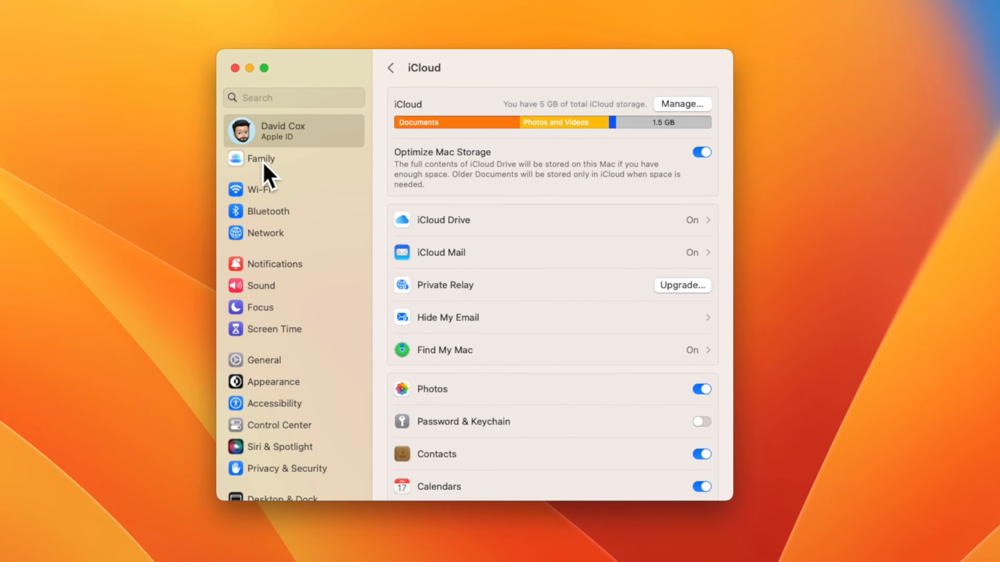
pyautogui.click(276, 193)
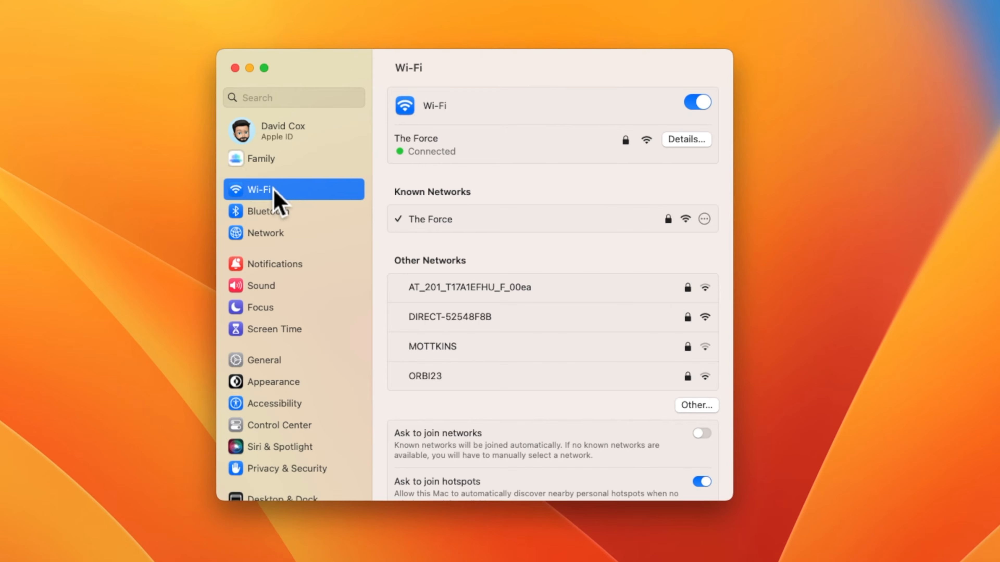
# Step: Check the Bluetooth page, then move on to the Notifications settings
pyautogui.click(305, 212)
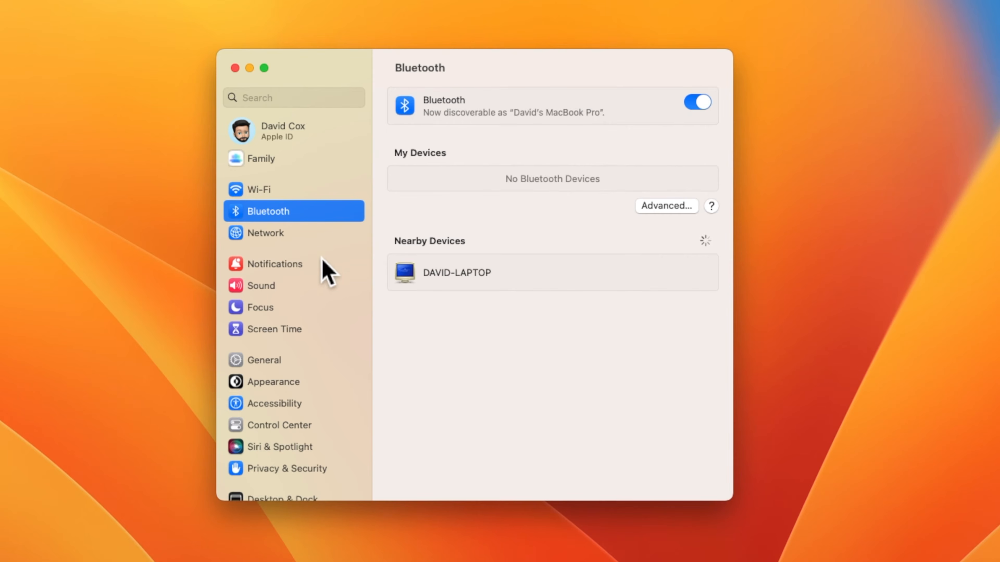
pyautogui.click(307, 263)
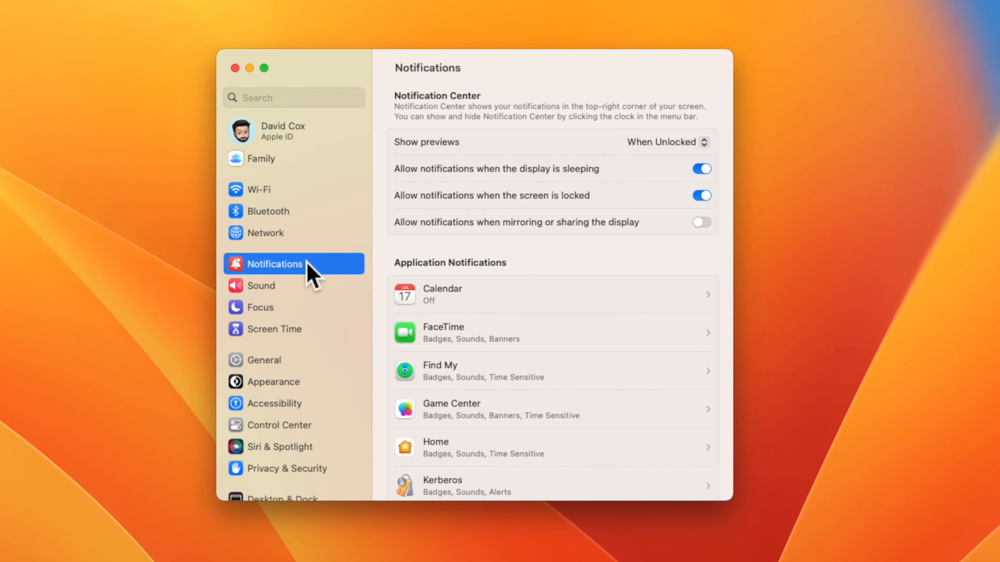
# Step: Switch off Tips notifications, then go to the Focus settings
pyautogui.scroll(-5, 503, 271)
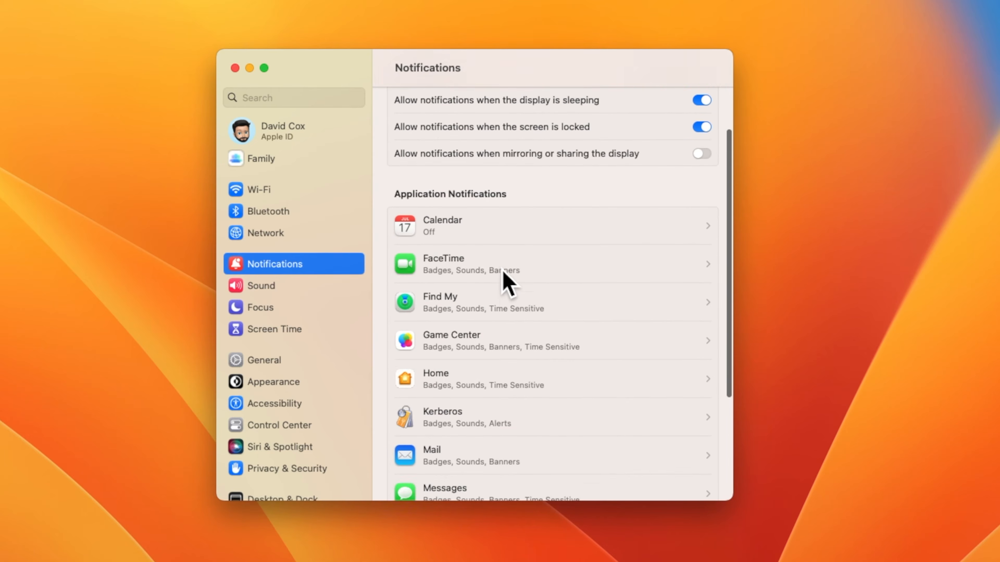
pyautogui.scroll(-3, 508, 283)
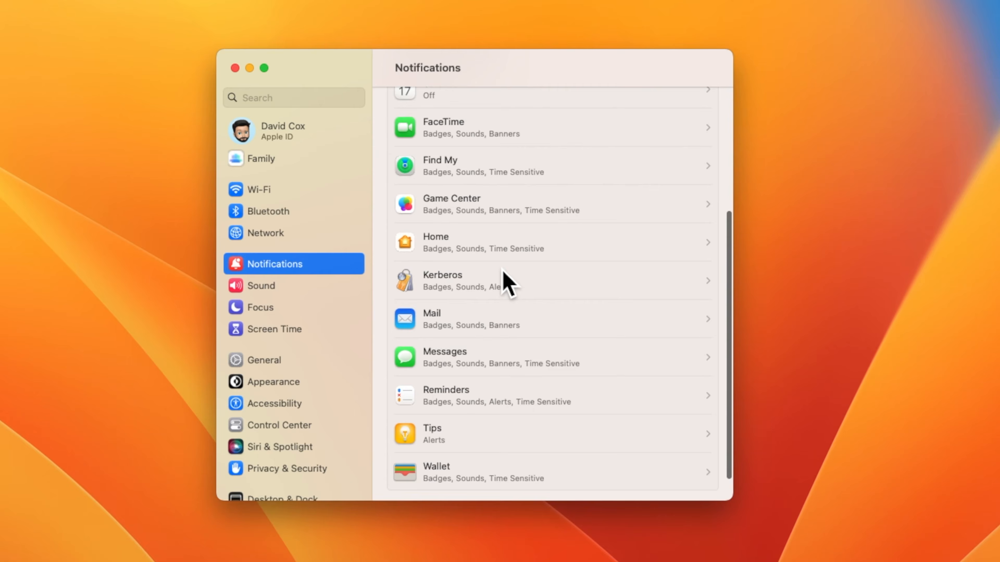
pyautogui.scroll(7, 503, 272)
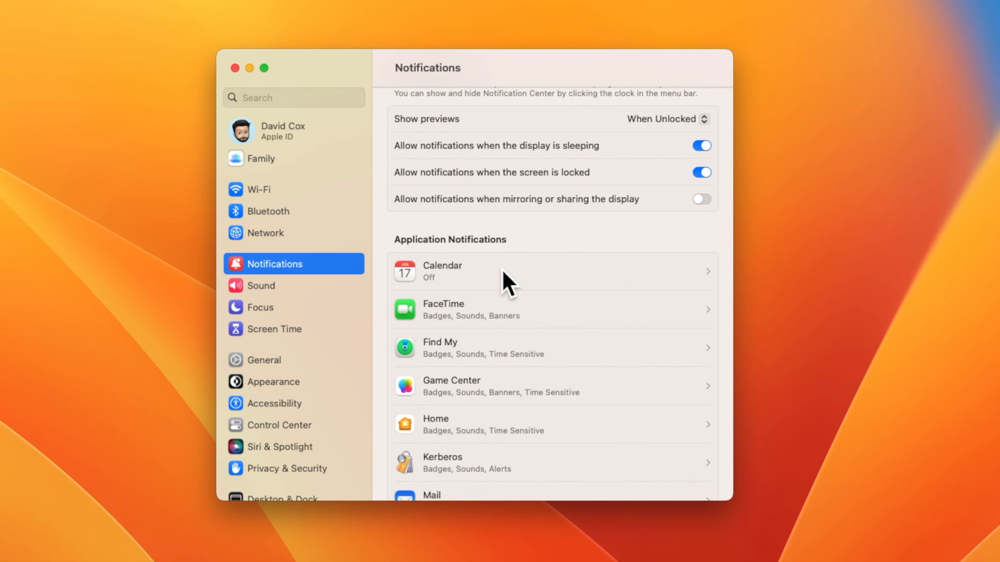
pyautogui.scroll(-5, 508, 282)
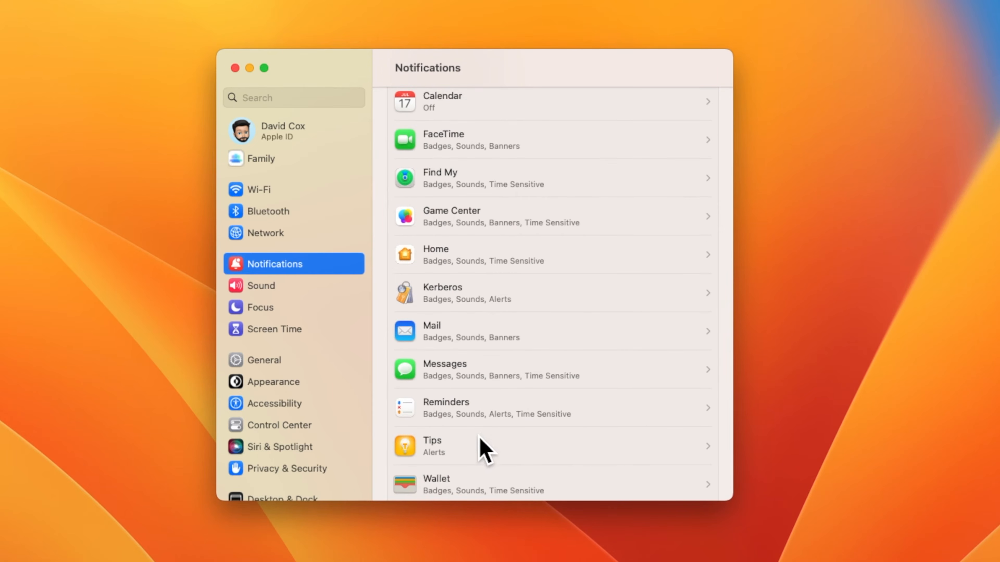
pyautogui.click(477, 438)
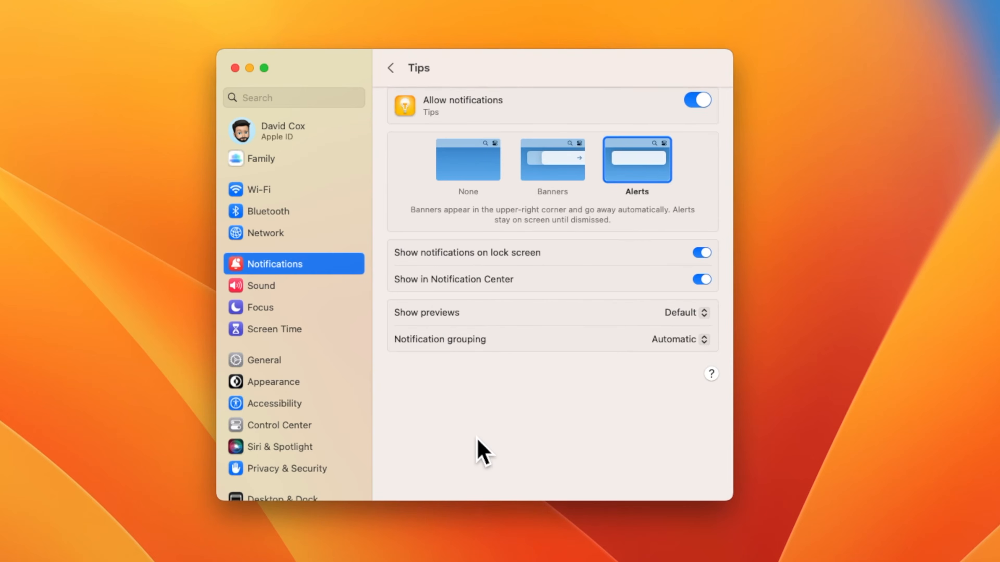
pyautogui.click(699, 106)
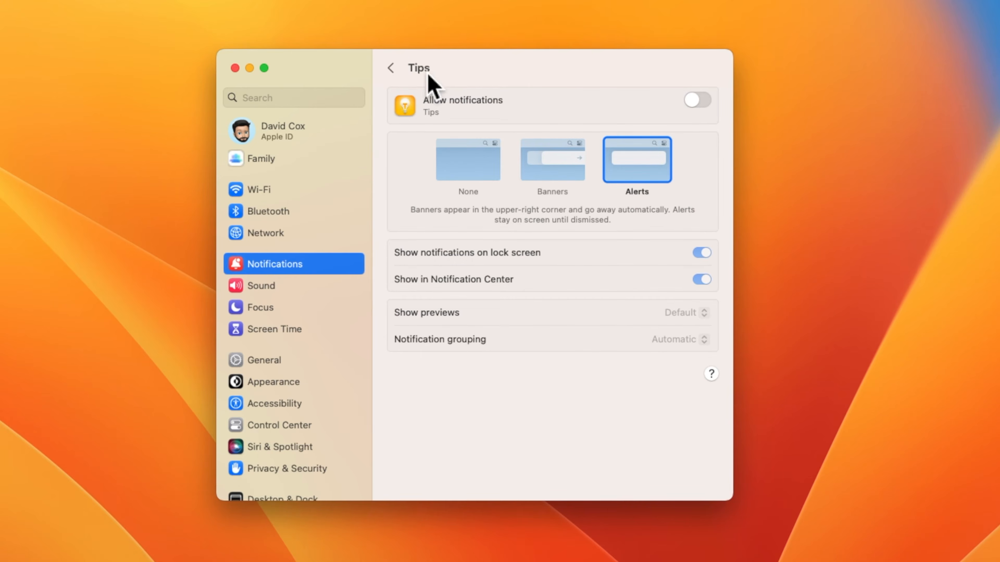
pyautogui.click(401, 69)
pyautogui.click(257, 309)
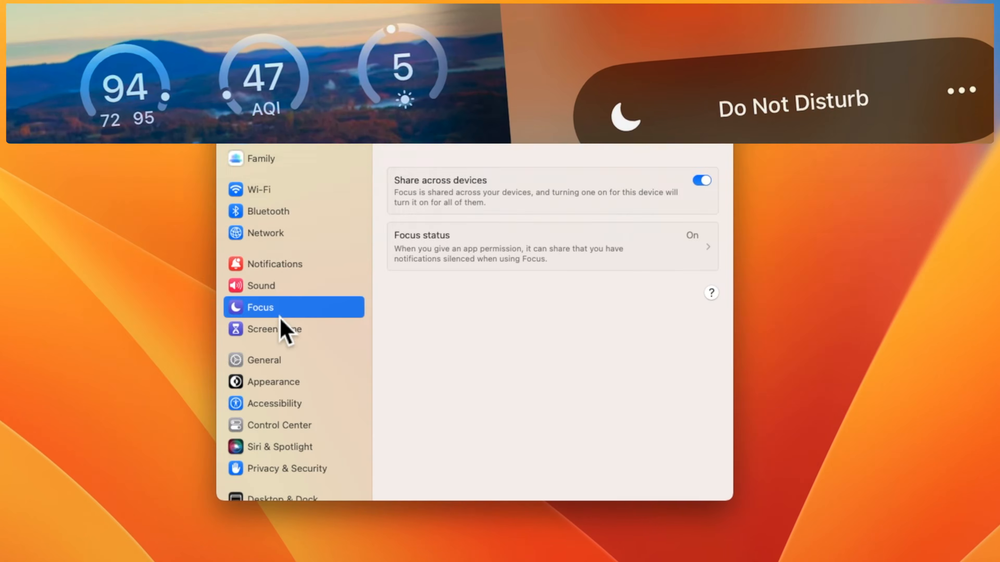
# Step: Open General, scroll through the About page for this Mac, then return to the General list
pyautogui.click(303, 365)
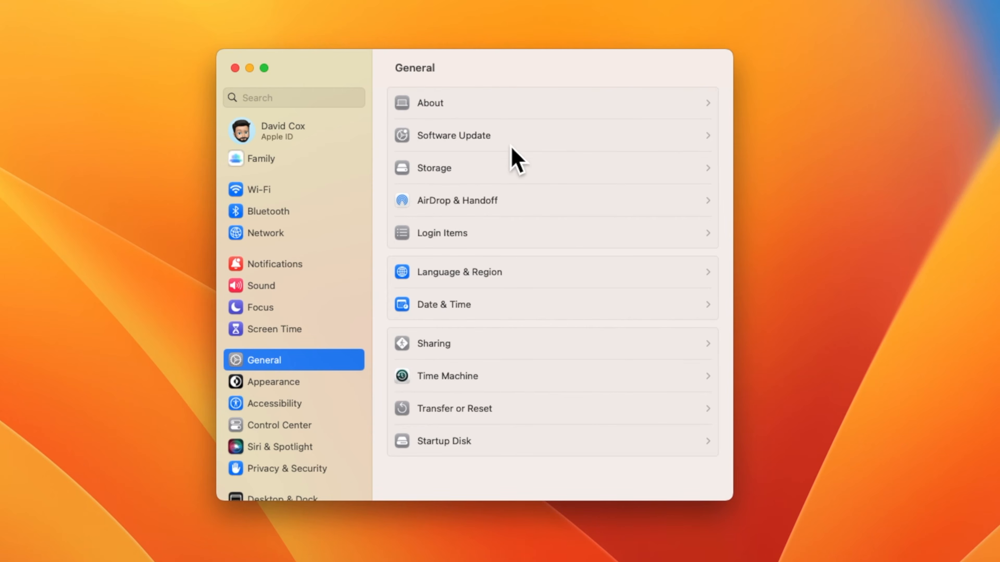
pyautogui.click(459, 101)
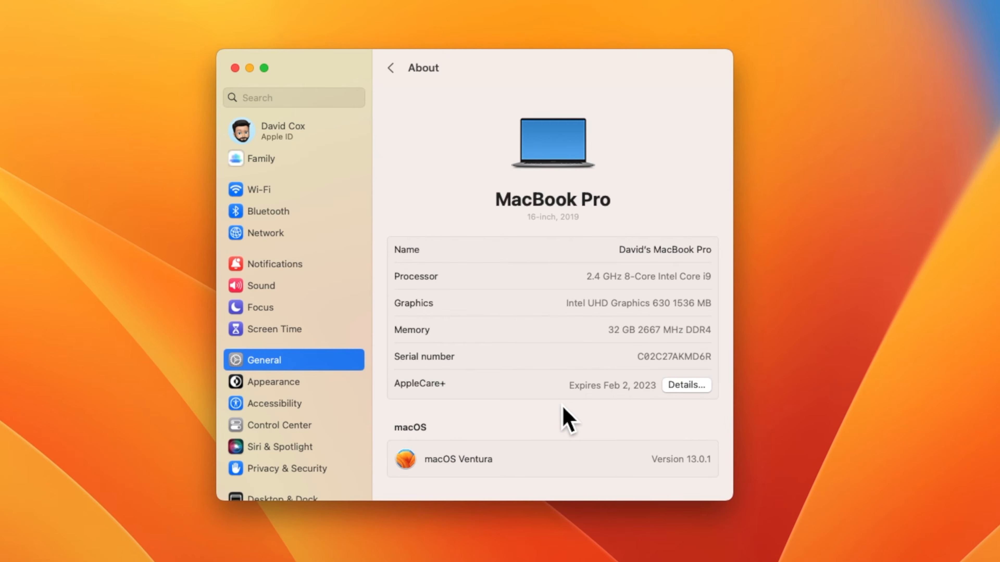
pyautogui.scroll(-10, 567, 419)
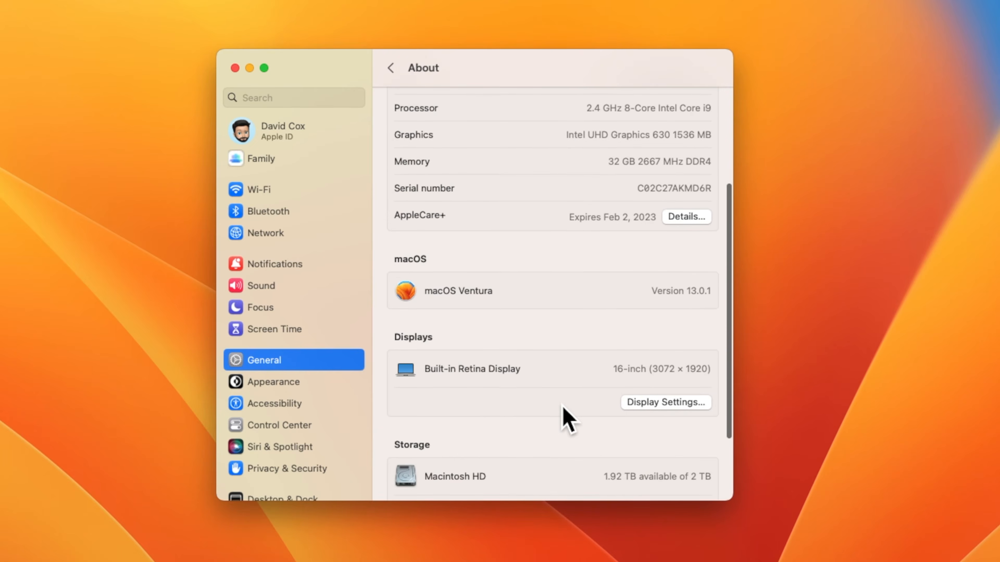
pyautogui.scroll(-2, 567, 420)
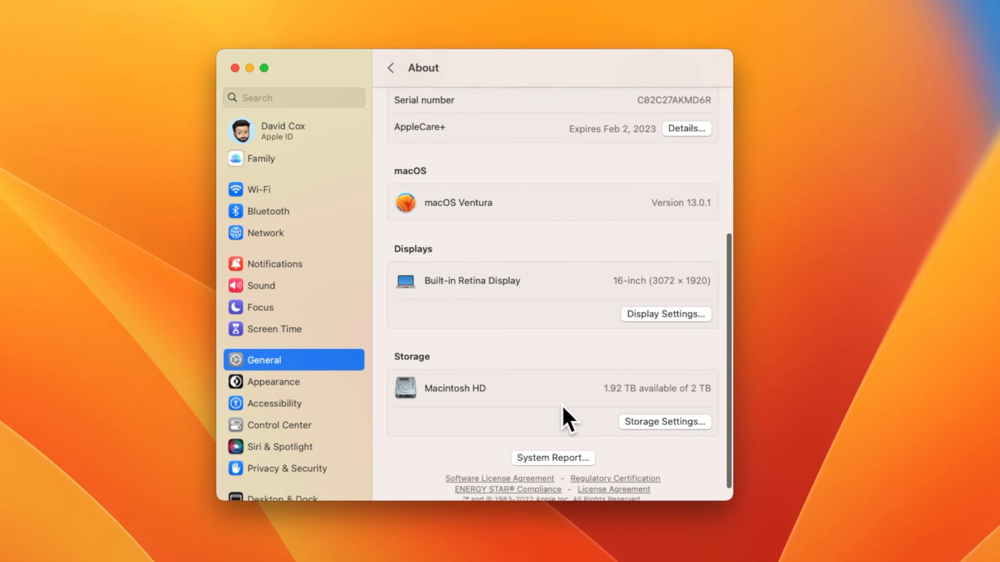
pyautogui.scroll(12, 564, 415)
pyautogui.click(390, 68)
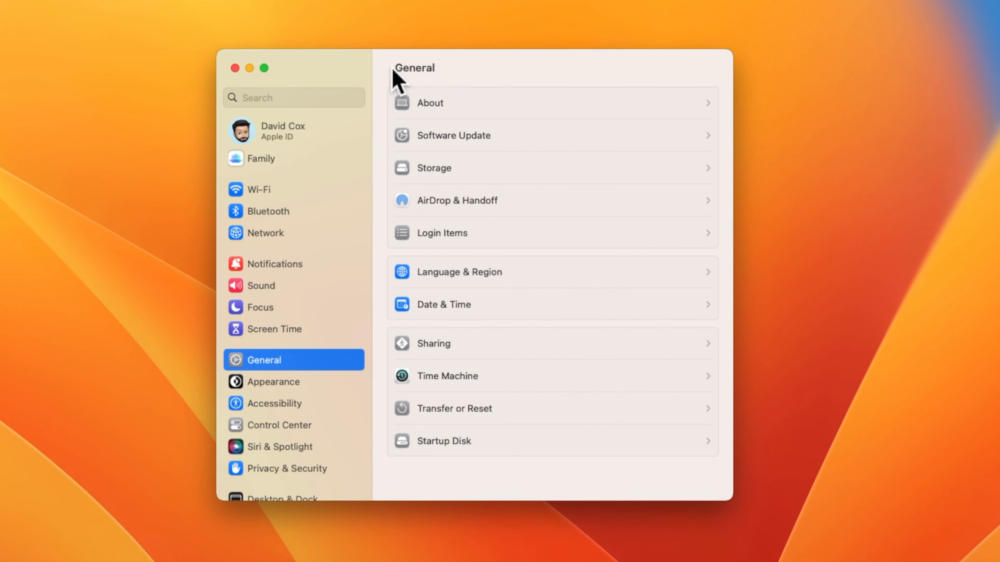
pyautogui.click(516, 145)
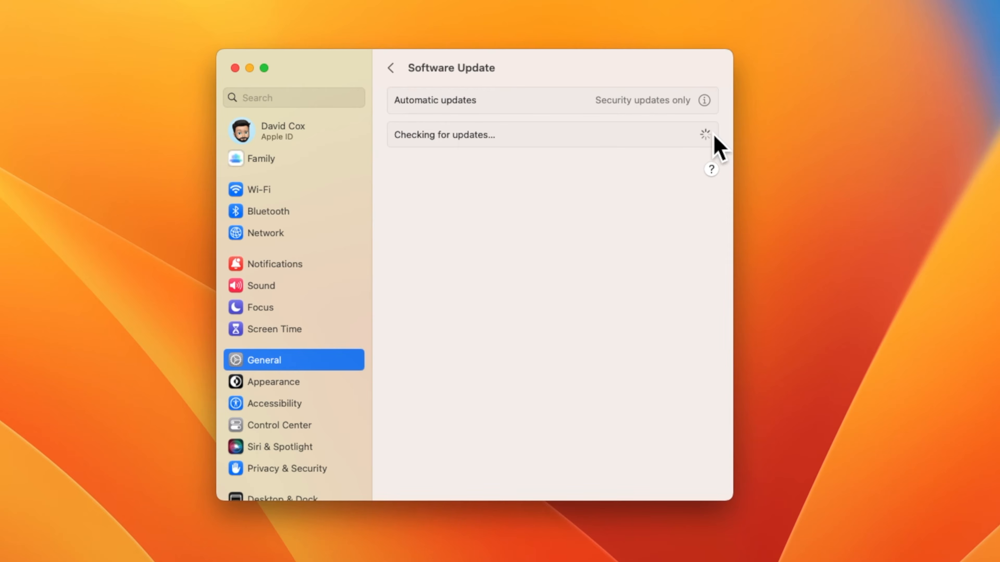
pyautogui.click(708, 104)
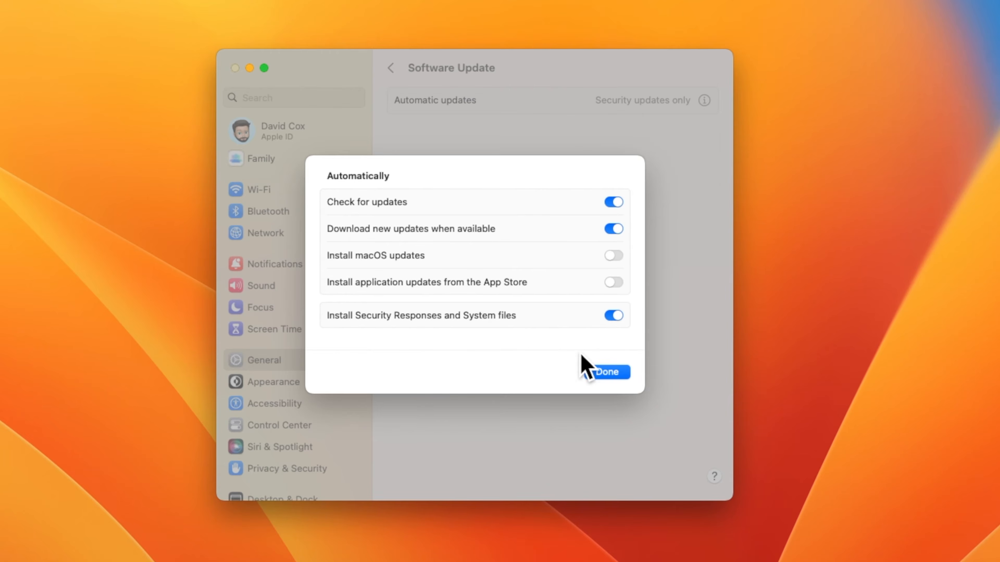
pyautogui.click(618, 372)
pyautogui.click(390, 69)
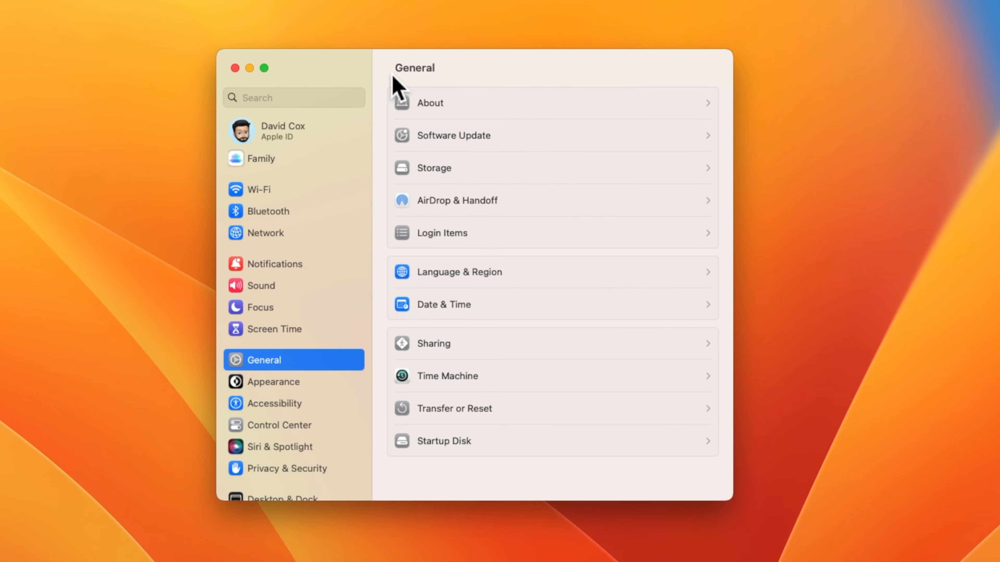
pyautogui.click(472, 170)
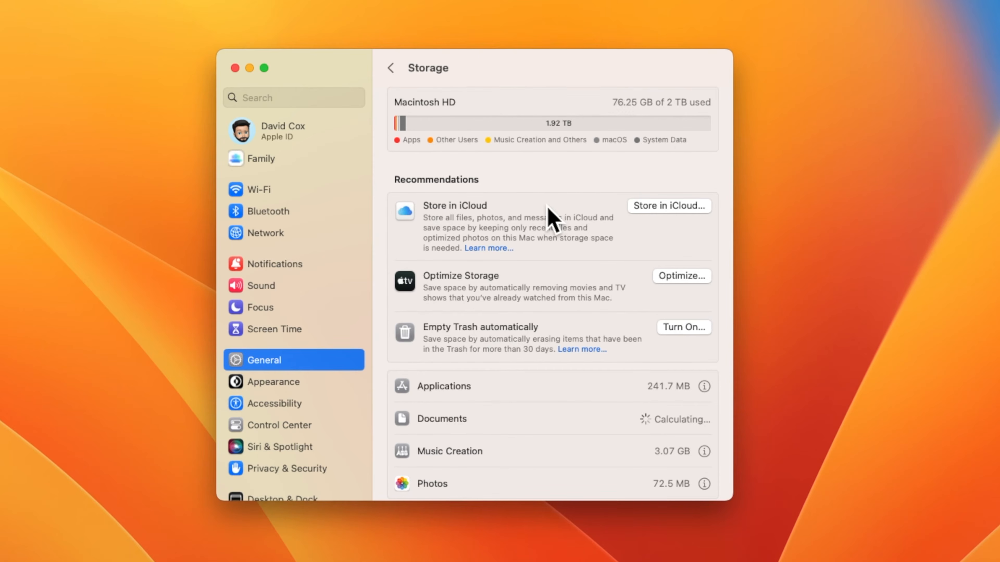
pyautogui.scroll(-5, 551, 219)
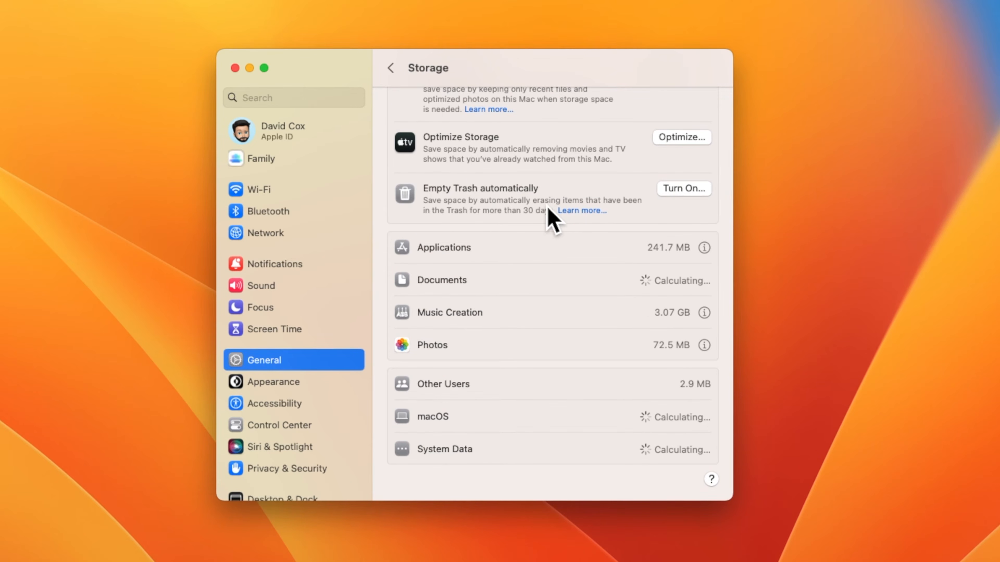
pyautogui.scroll(5, 549, 217)
pyautogui.click(390, 68)
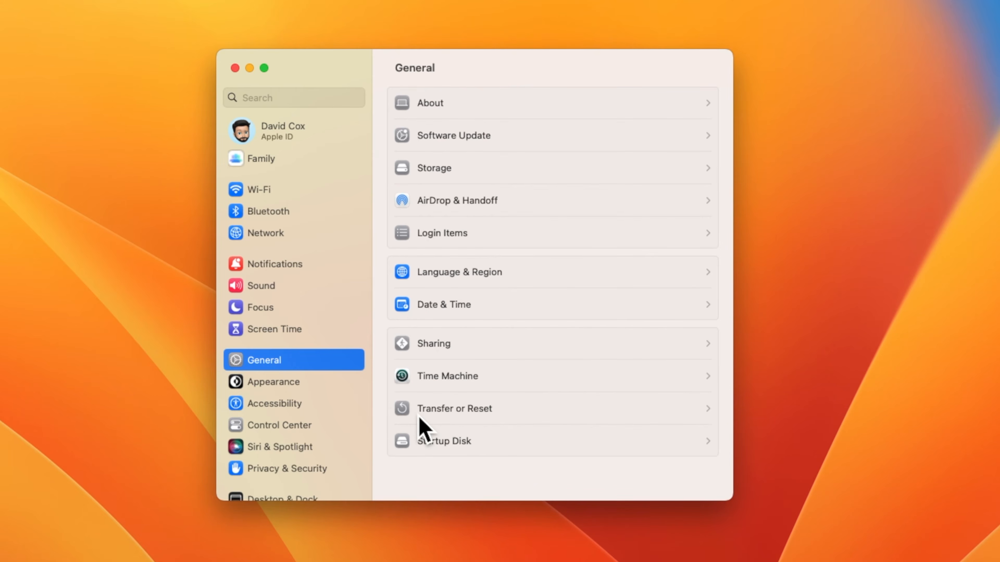
# Step: Look at Transfer or Reset, go back to General, then open the Appearance settings
pyautogui.click(507, 417)
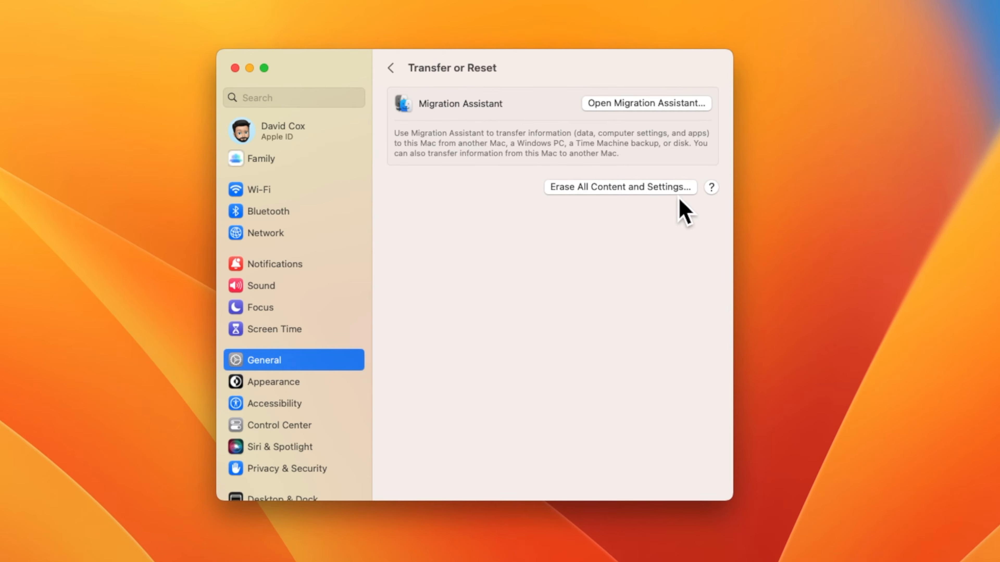
pyautogui.click(392, 69)
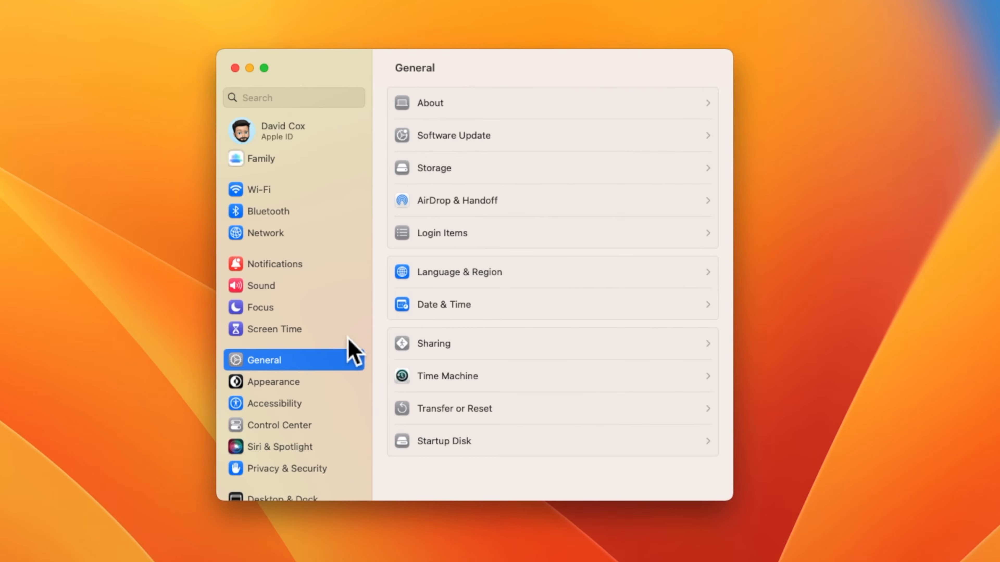
pyautogui.click(311, 385)
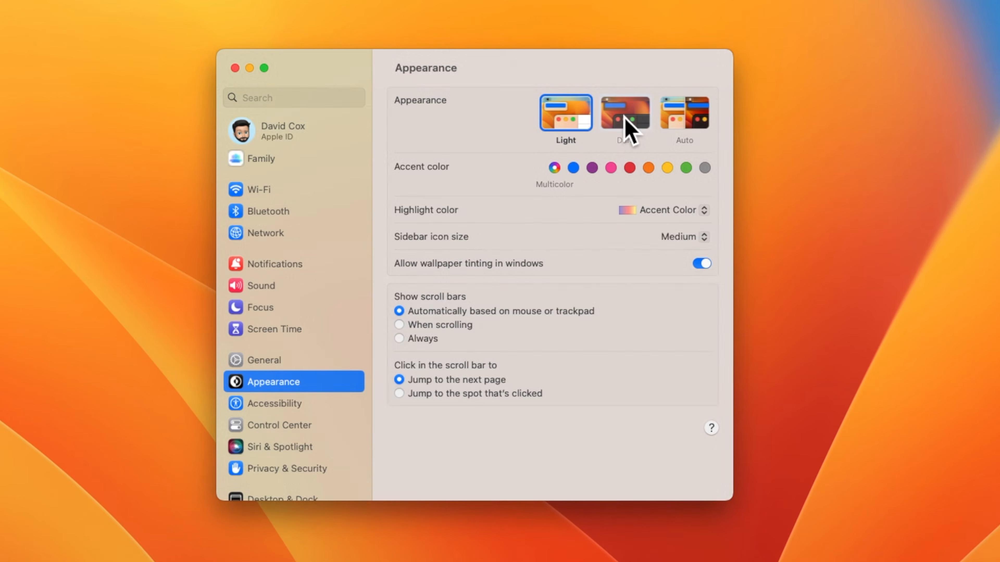
# Step: After trying Dark, set the appearance to Auto and the sidebar icon size to Large
pyautogui.click(625, 118)
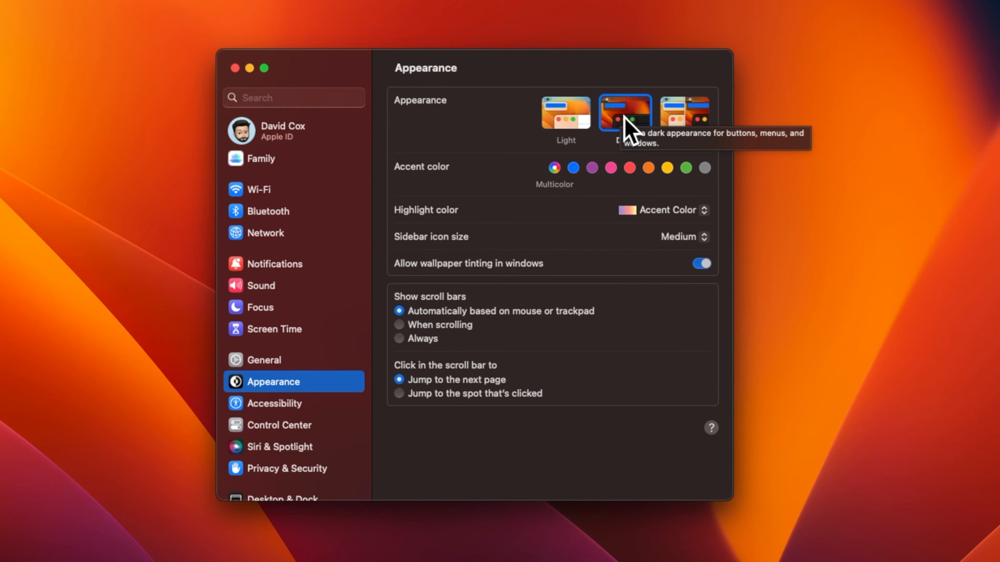
pyautogui.click(703, 127)
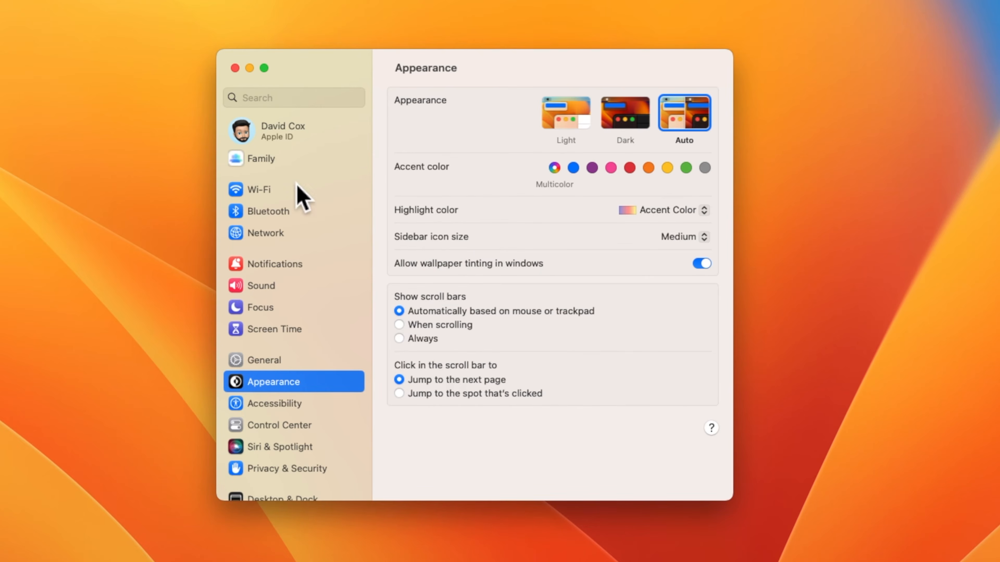
pyautogui.click(707, 237)
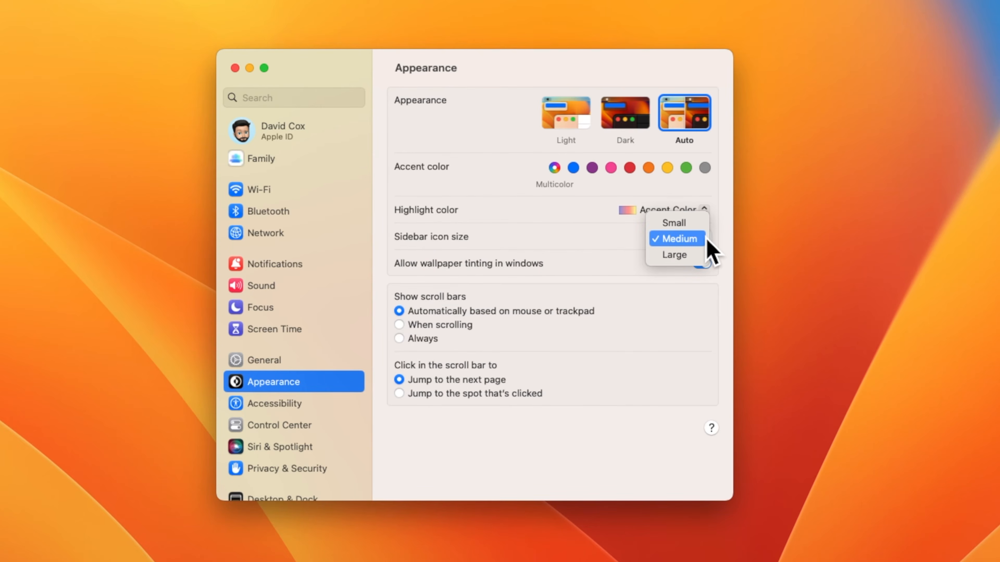
pyautogui.click(704, 256)
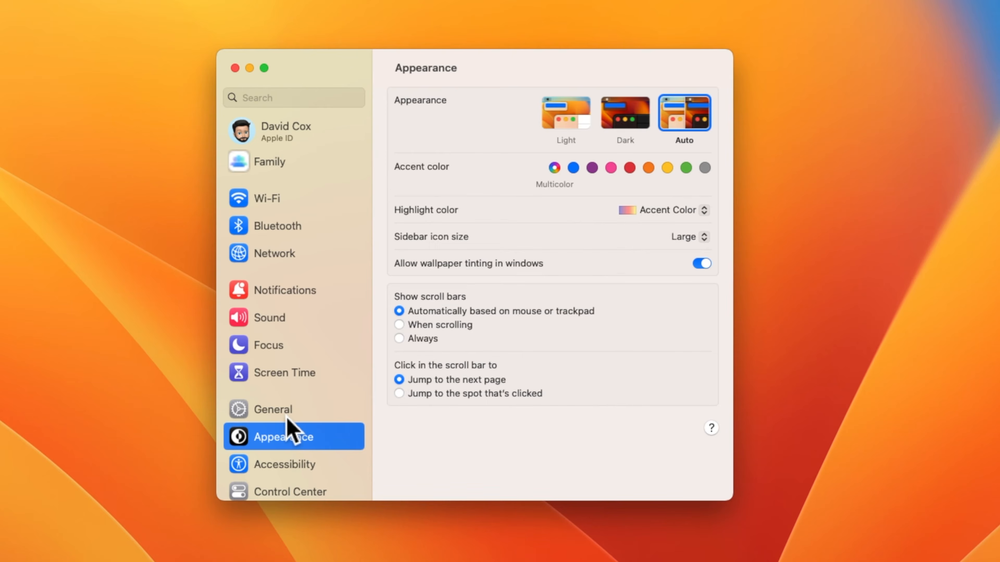
# Step: Set Show scroll bars to Always on the Appearance page
pyautogui.scroll(-5, 293, 431)
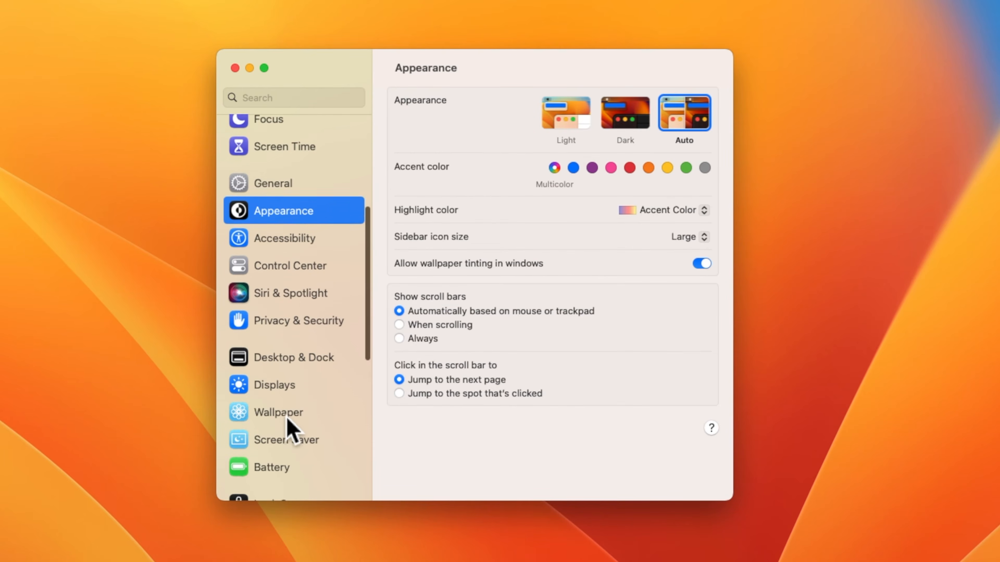
pyautogui.scroll(5, 288, 421)
pyautogui.scroll(3, 286, 421)
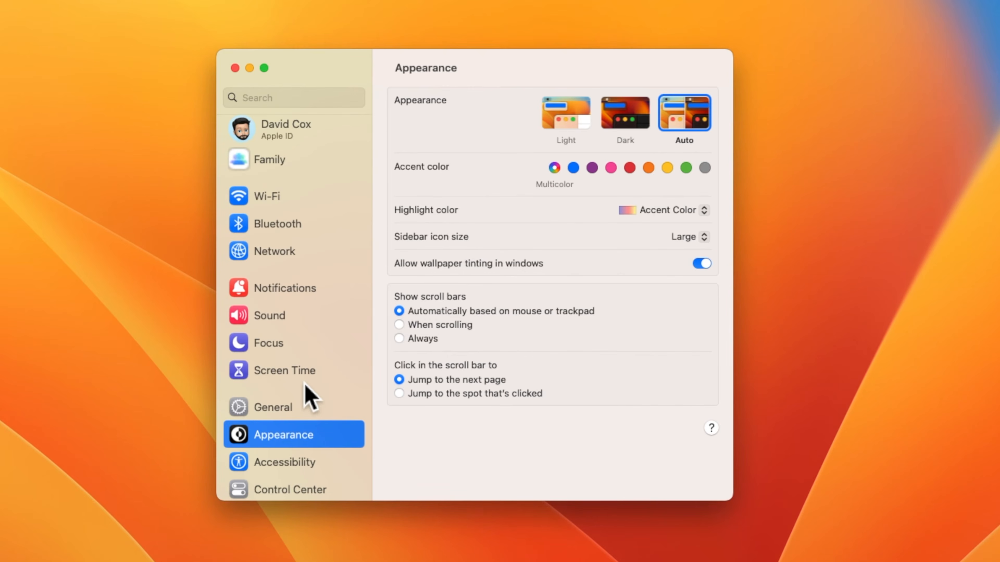
pyautogui.click(406, 343)
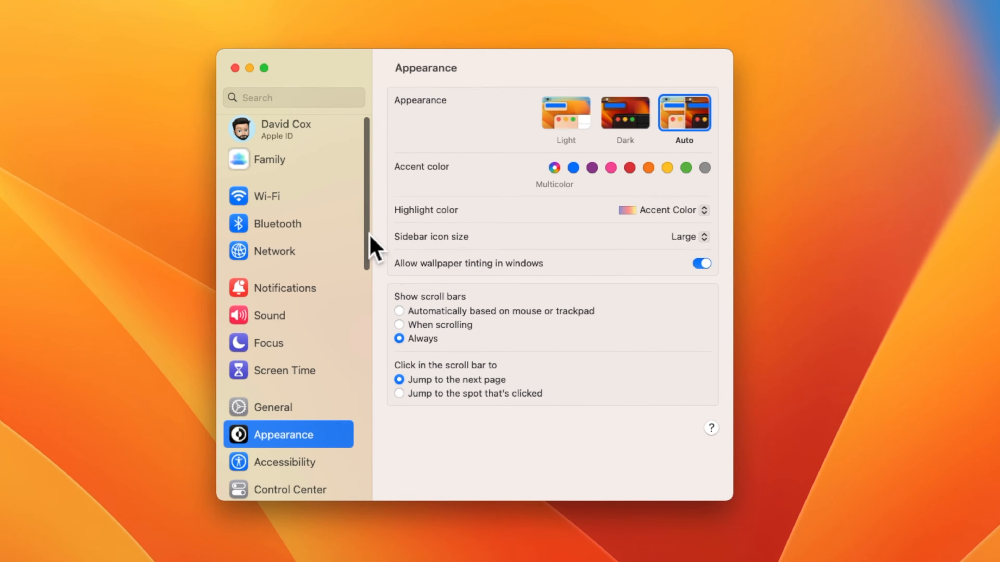
# Step: Scroll the sidebar down and open the Accessibility settings
pyautogui.moveTo(367, 241)
pyautogui.mouseDown()
pyautogui.moveTo(368, 340)
pyautogui.moveTo(373, 247)
pyautogui.mouseUp()
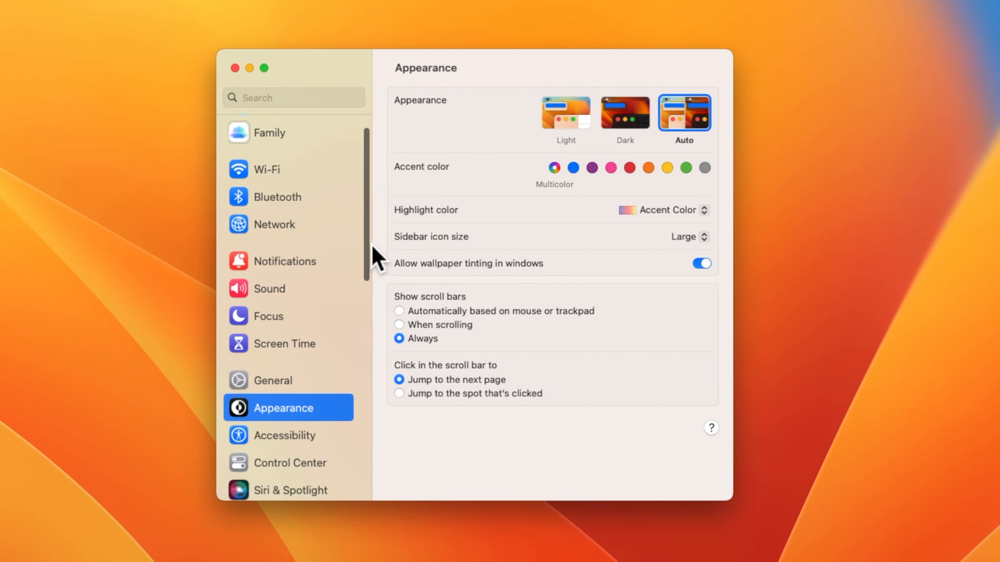
pyautogui.scroll(-5, 373, 256)
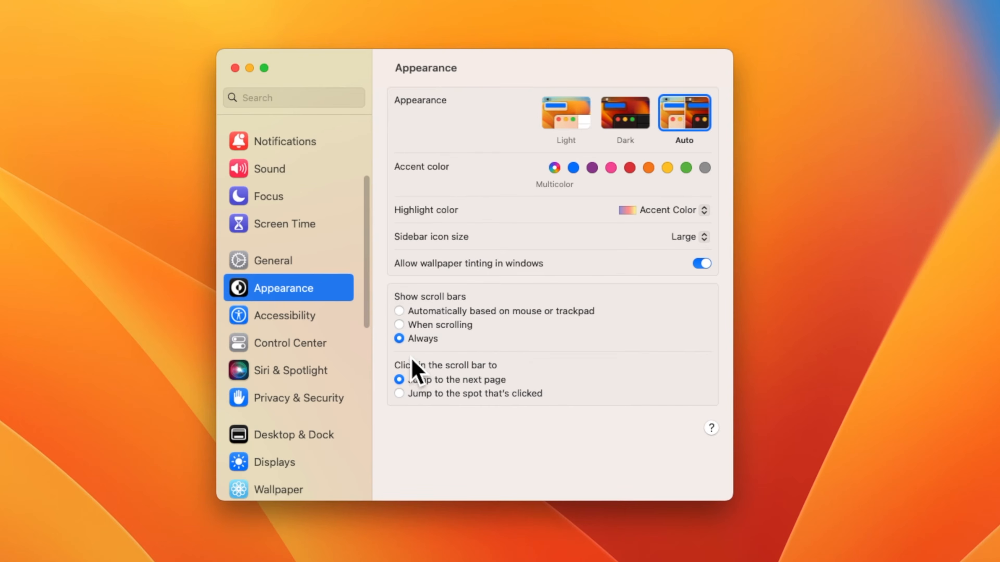
pyautogui.click(337, 320)
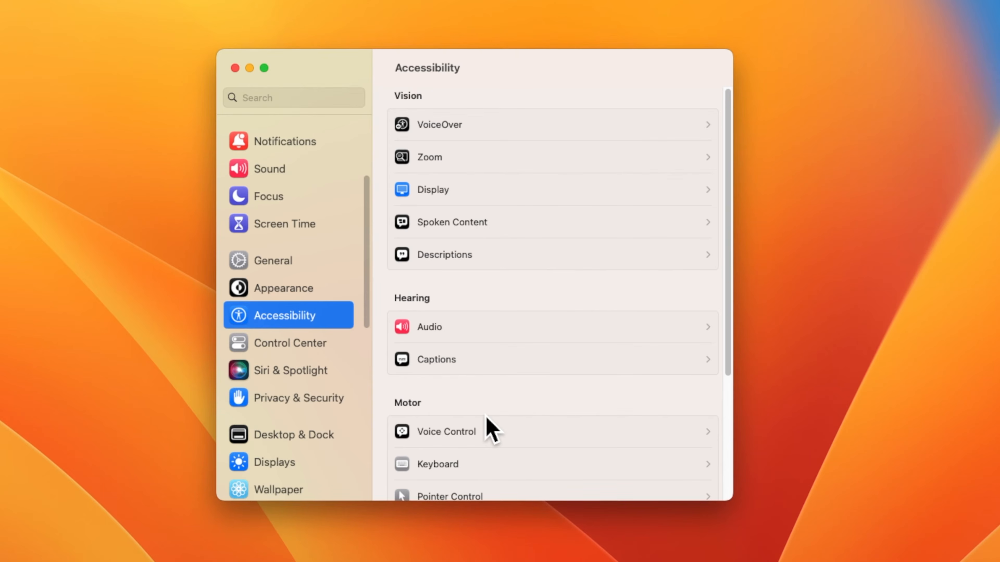
# Step: Check Voice Control, then open the Control Center settings and the menu-bar Control Center panel
pyautogui.click(475, 436)
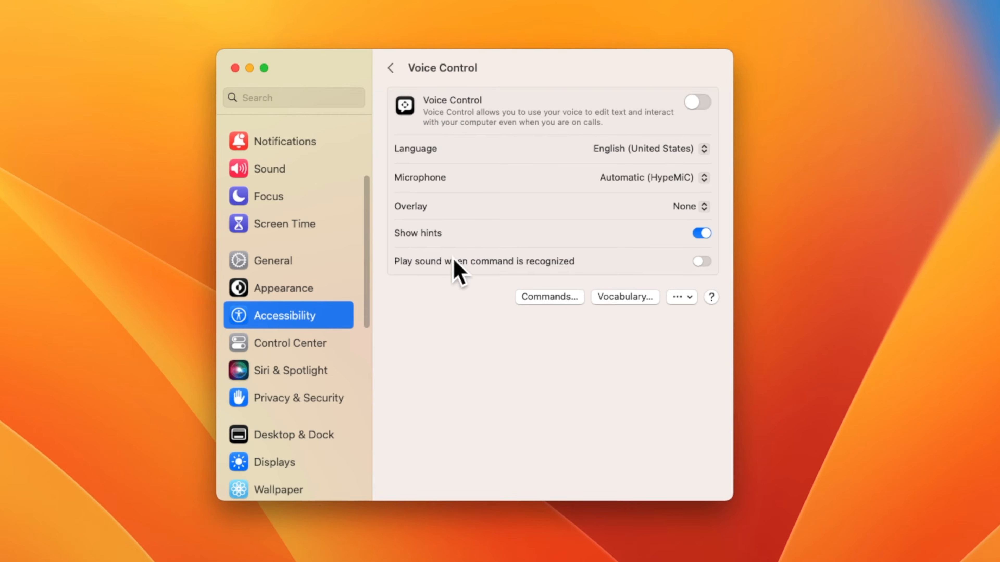
pyautogui.click(391, 68)
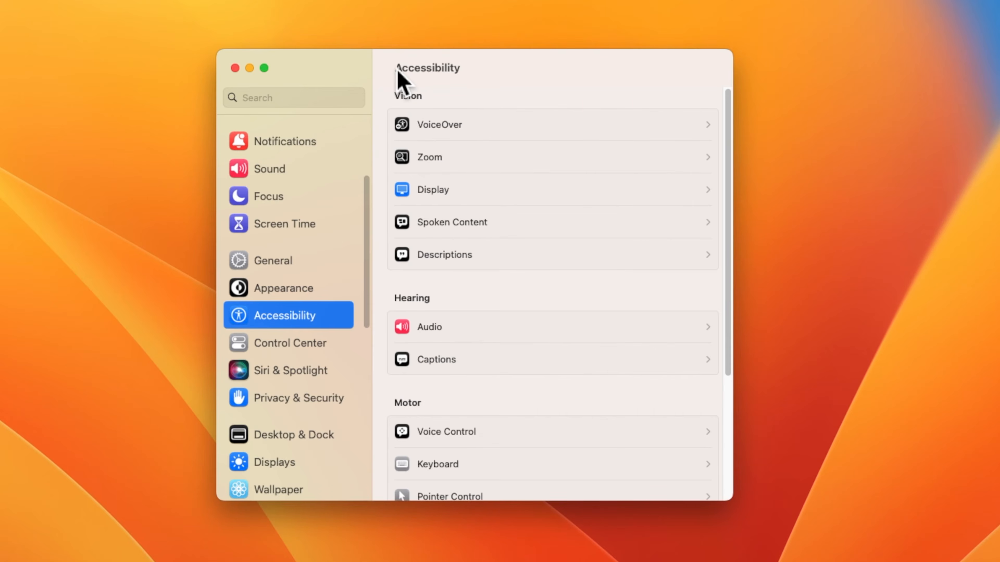
pyautogui.click(317, 344)
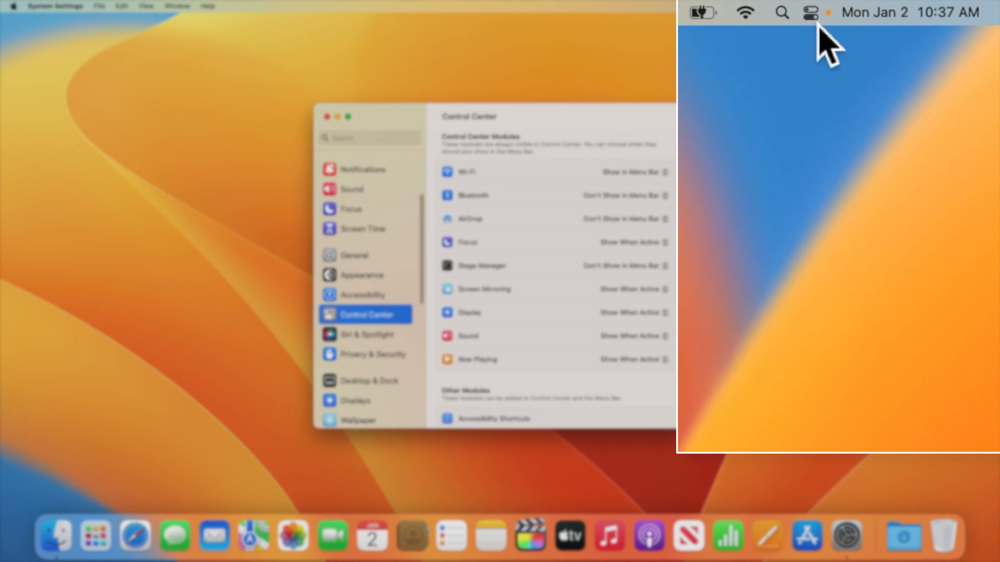
pyautogui.click(818, 23)
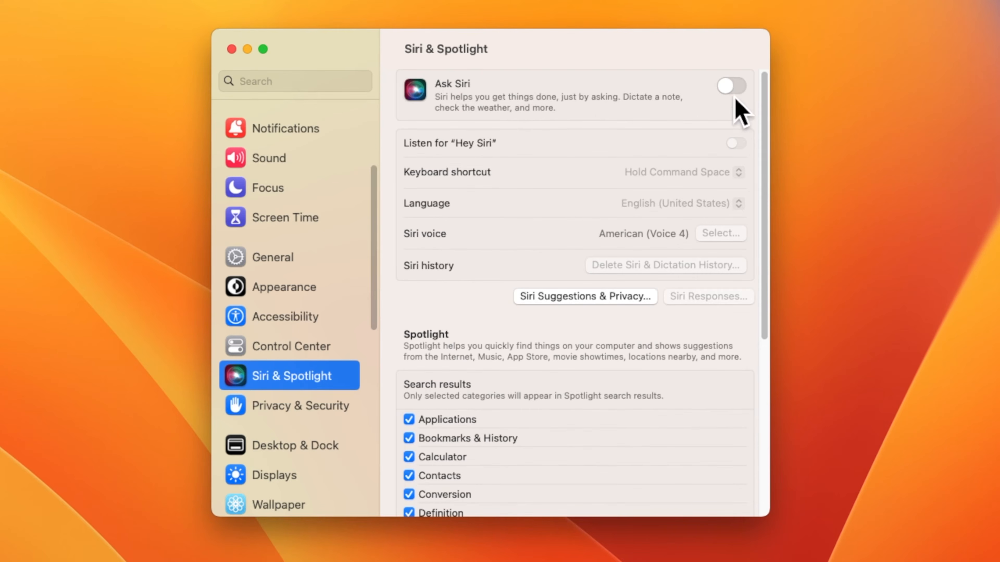
# Step: Turn Ask Siri on, agree to share audio recordings, then switch Ask Siri back off
pyautogui.click(738, 89)
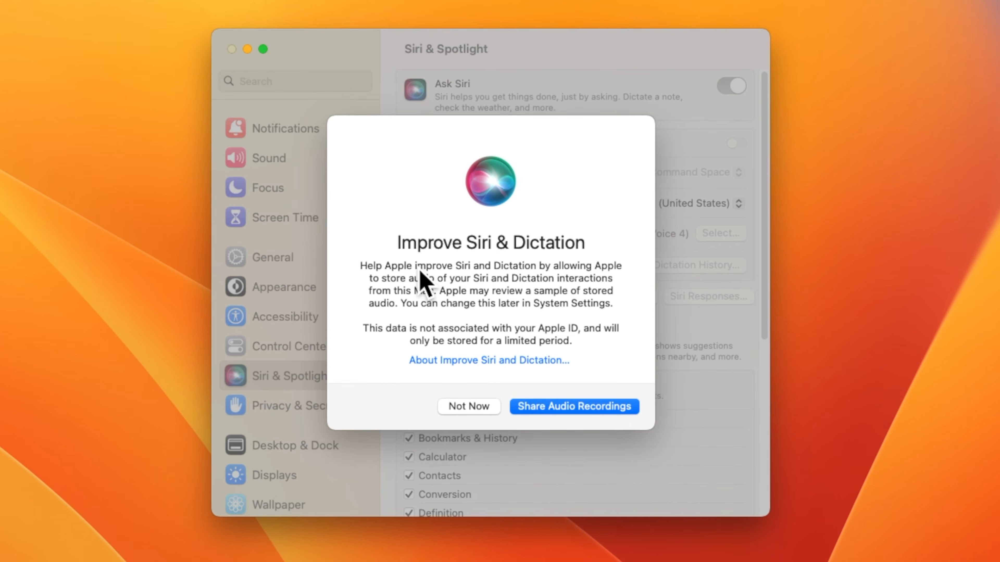
pyautogui.click(537, 410)
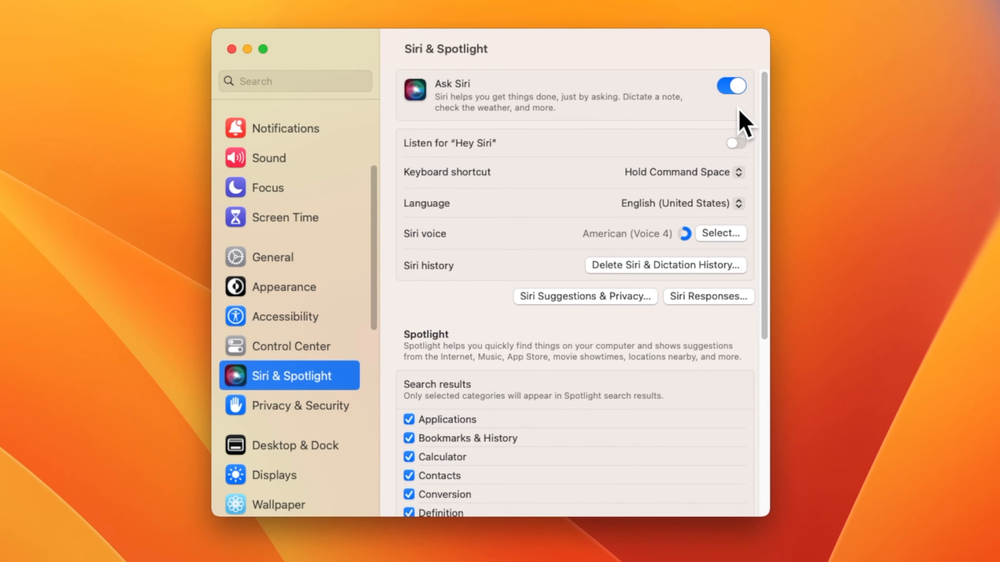
pyautogui.click(732, 96)
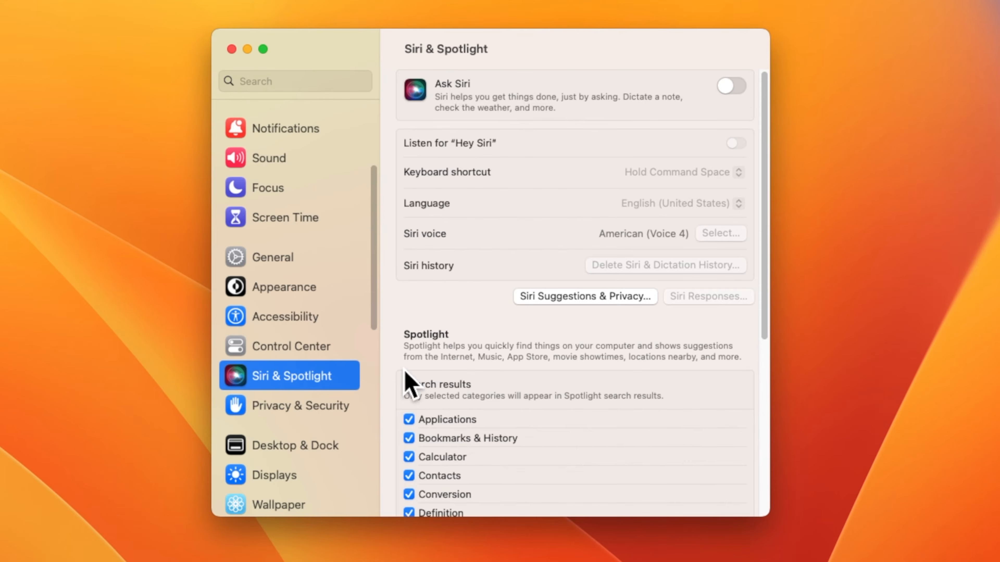
pyautogui.scroll(-1, 286, 406)
pyautogui.scroll(-5, 285, 406)
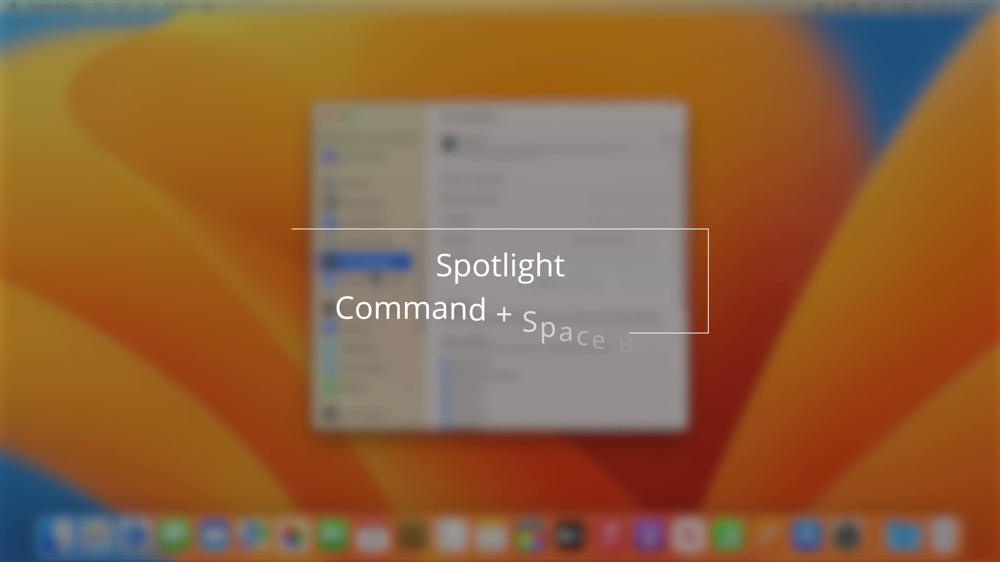
pyautogui.press('super+space')
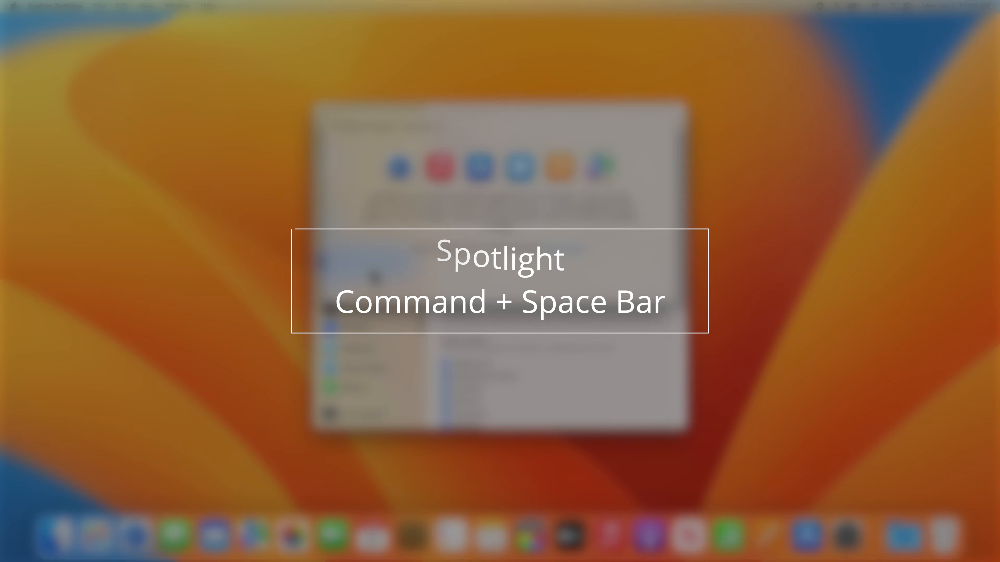
pyautogui.click(196, 246)
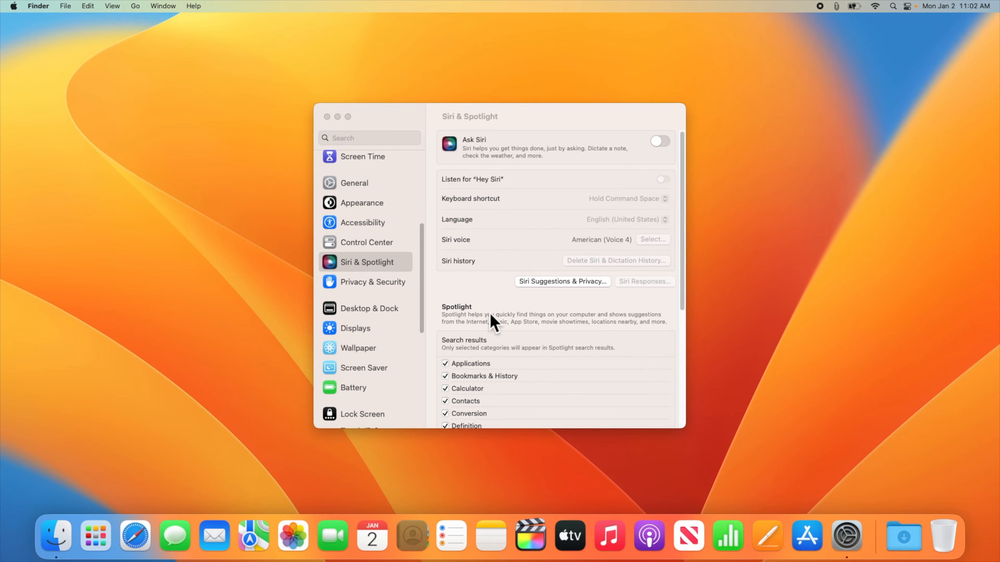
pyautogui.click(482, 308)
pyautogui.scroll(-2, 522, 349)
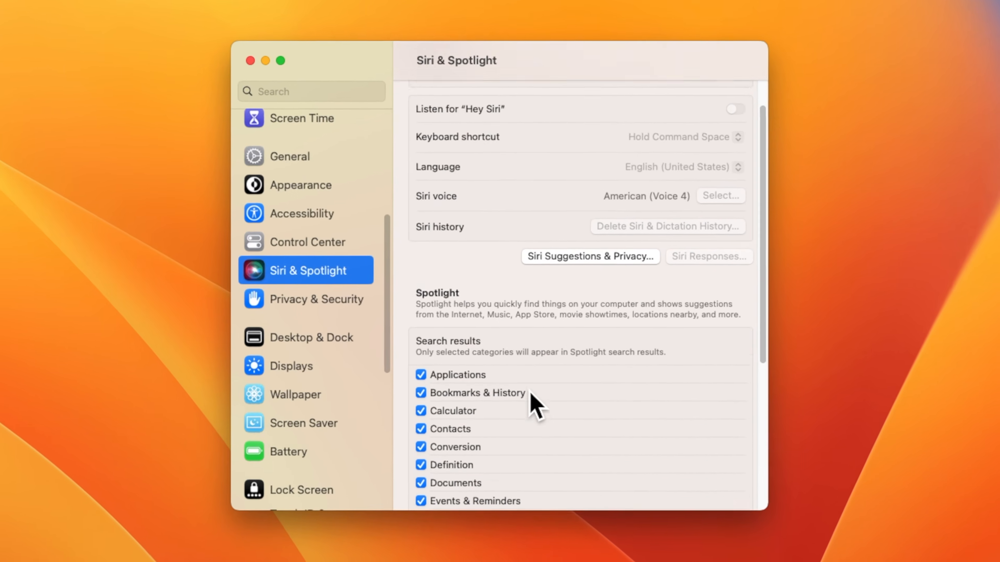
pyautogui.scroll(-5, 535, 406)
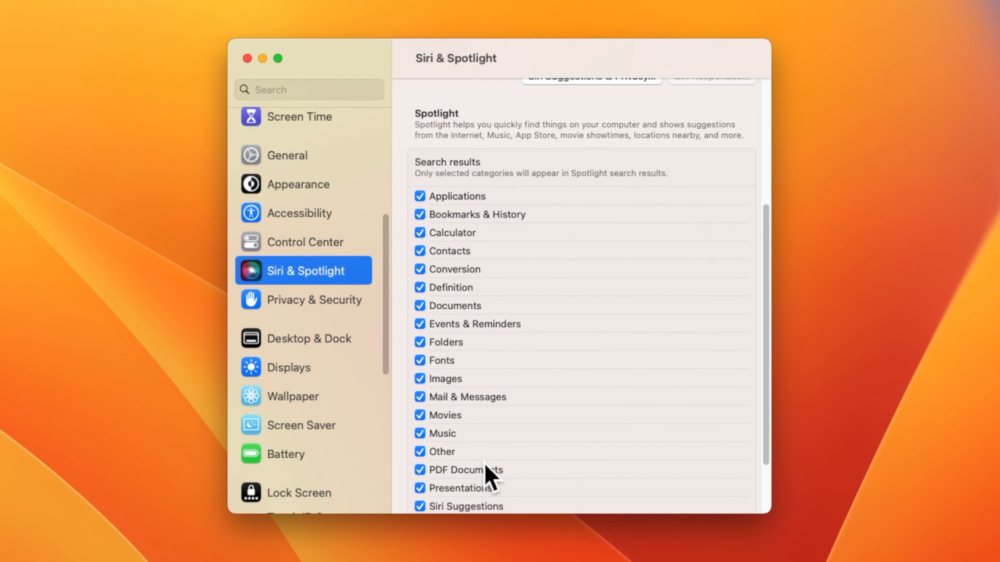
pyautogui.scroll(5, 487, 469)
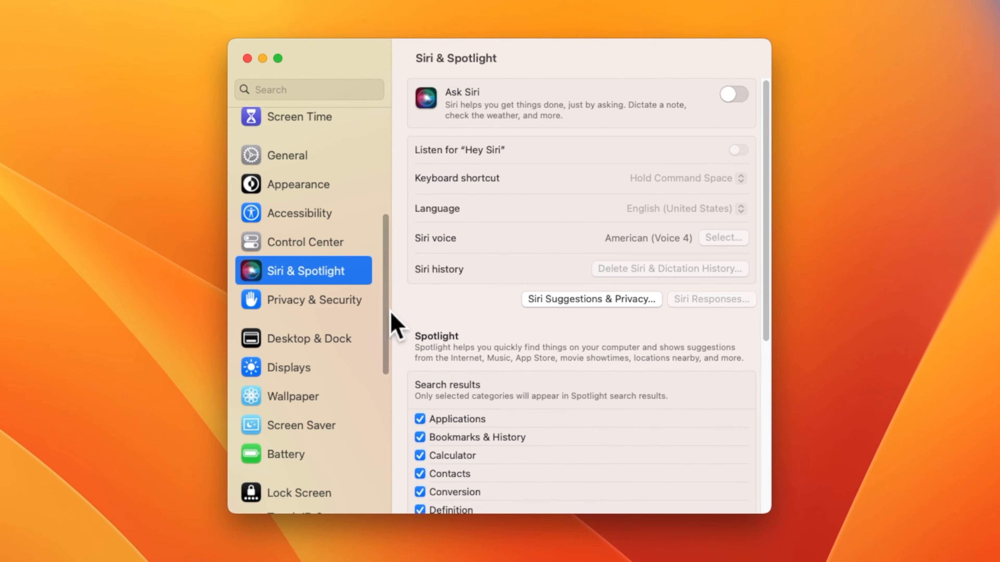
# Step: Browse the Privacy & Security options, then open the Desktop & Dock settings
pyautogui.click(265, 310)
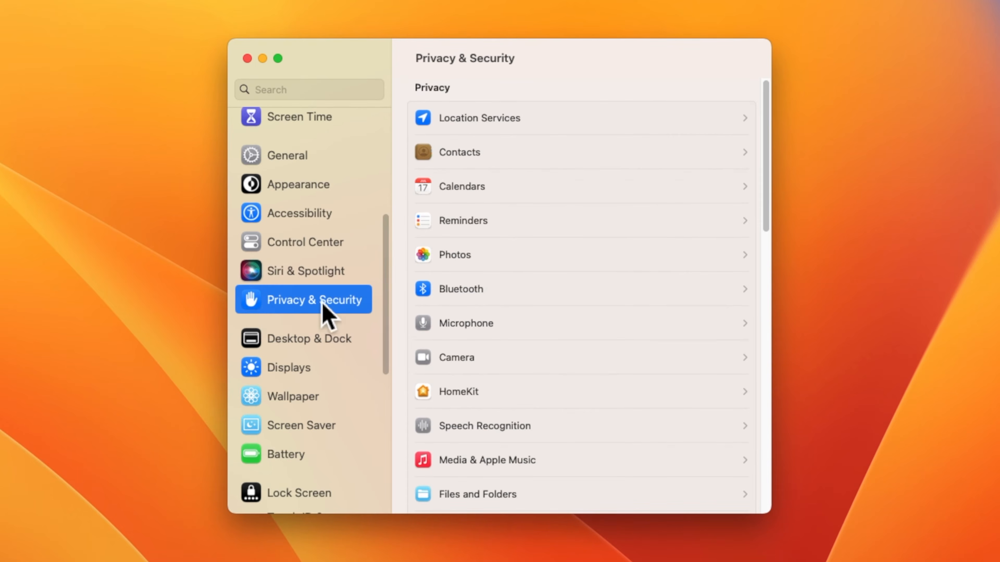
pyautogui.scroll(-15, 634, 323)
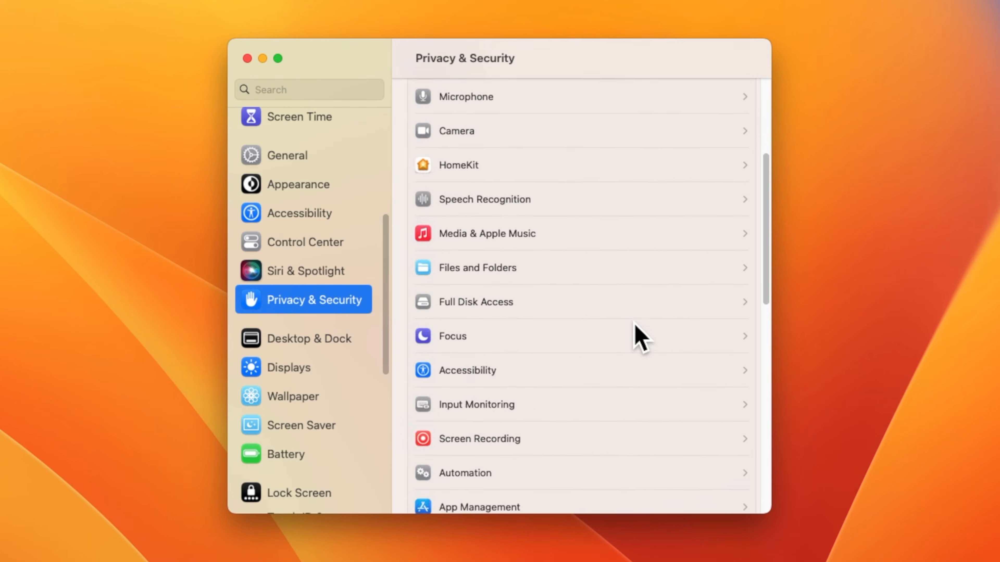
pyautogui.scroll(-3, 634, 326)
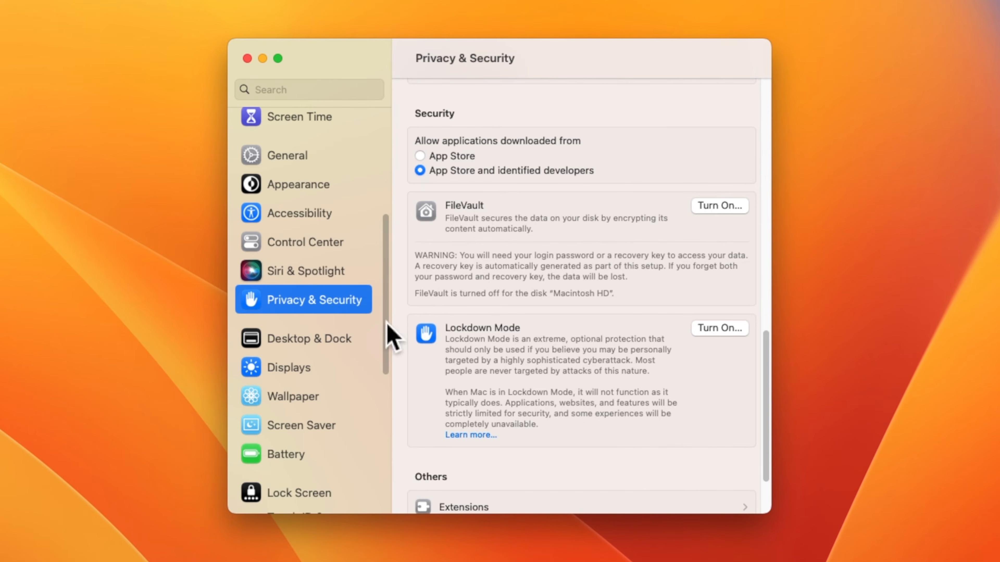
pyautogui.click(311, 347)
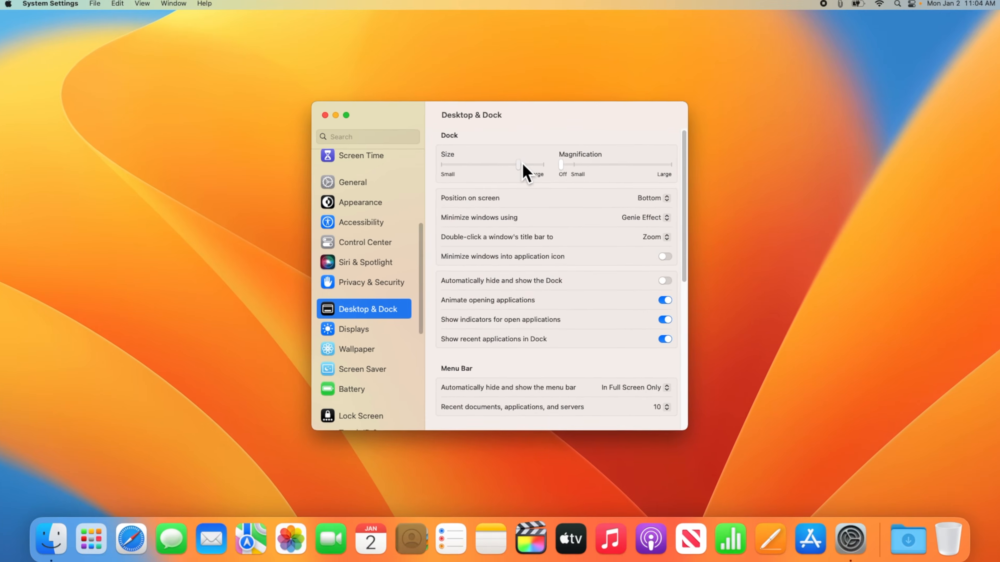
# Step: Shrink the Dock, try Large magnification then Off, and turn on Dock auto-hide
pyautogui.moveTo(512, 141); pyautogui.dragTo(503, 165)
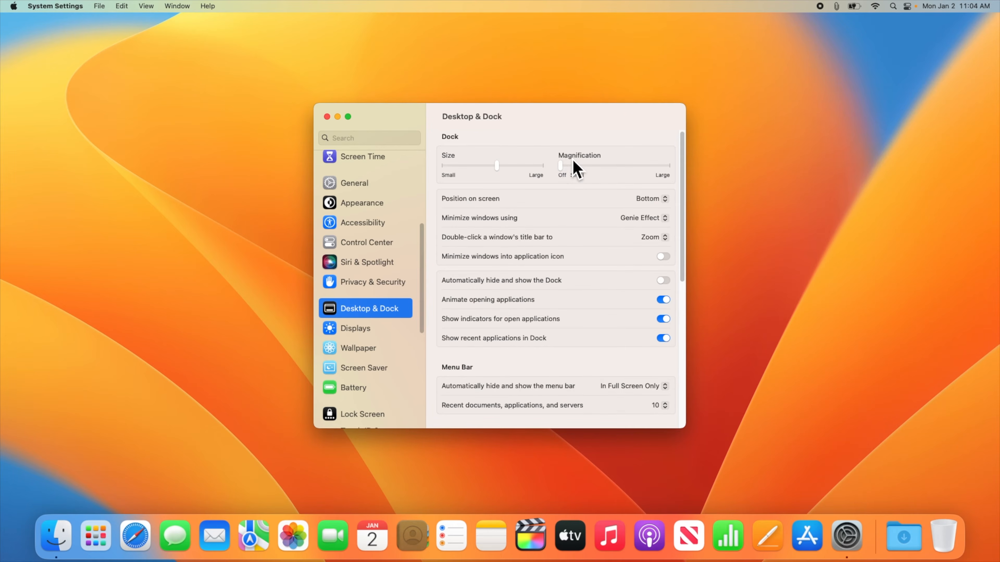
pyautogui.moveTo(563, 167); pyautogui.dragTo(674, 169)
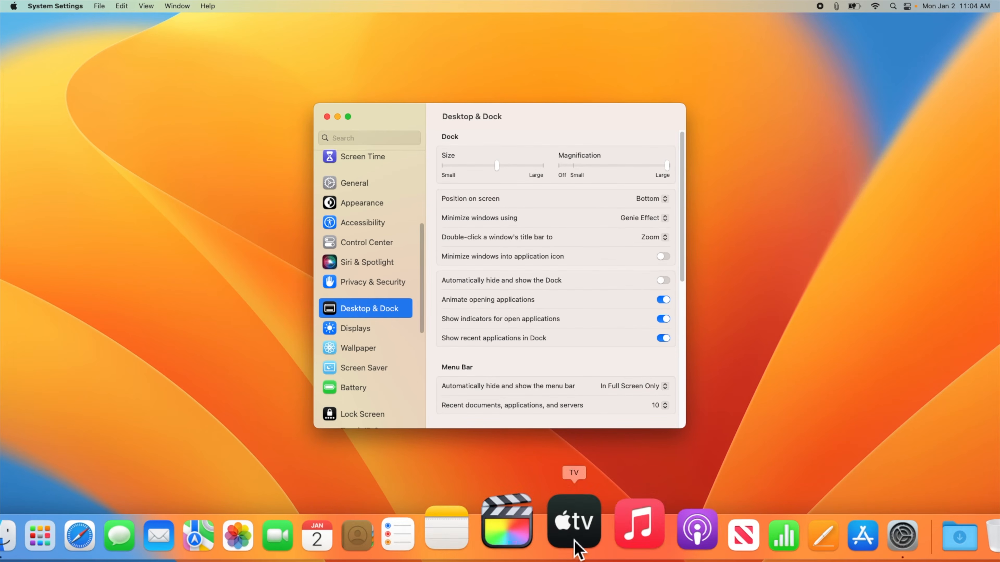
pyautogui.moveTo(574, 167); pyautogui.dragTo(556, 168)
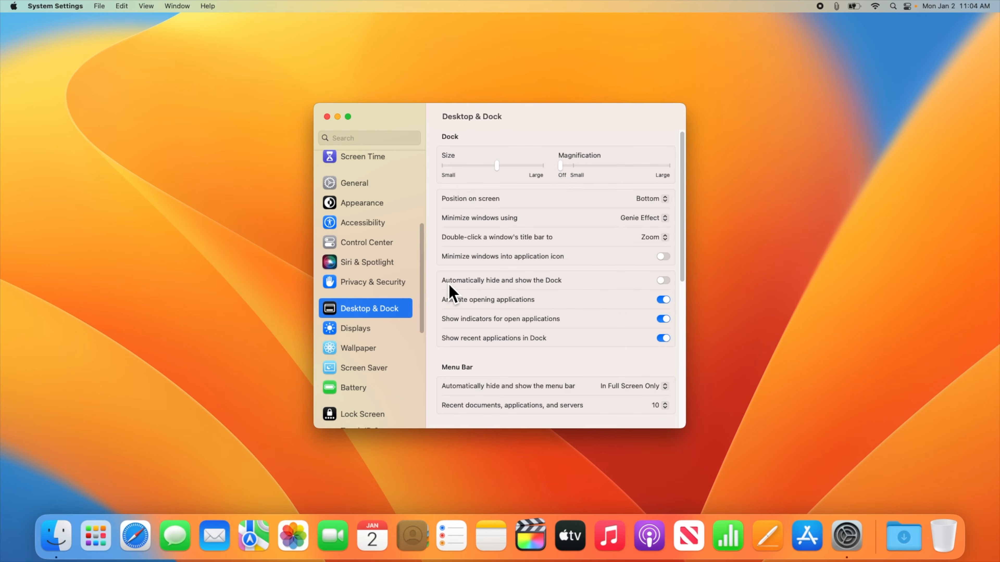
pyautogui.click(668, 283)
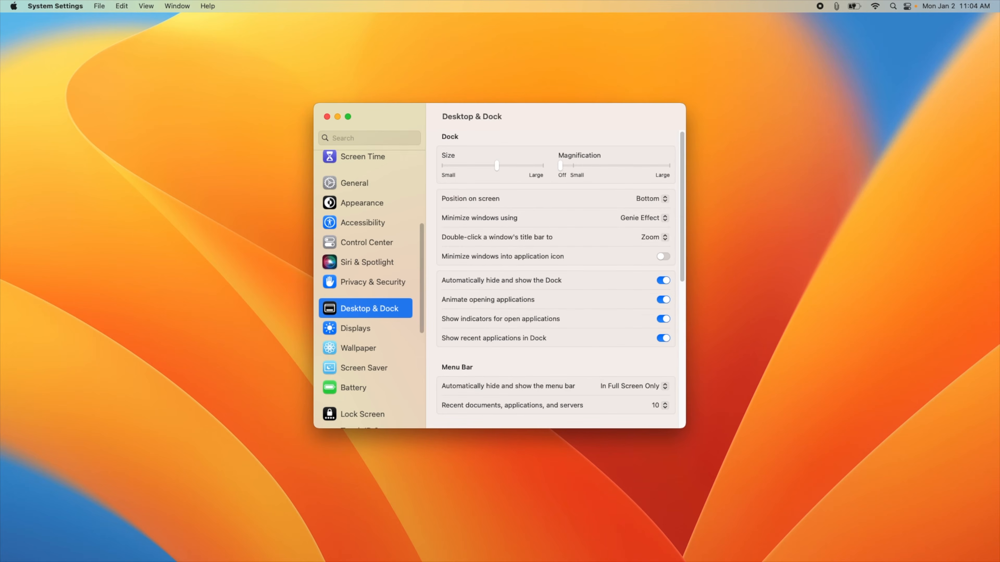
pyautogui.moveTo(530, 557)
# Step: Turn off Dock auto-hide, browse the Displays and Wallpaper pages, then open Screen Saver
pyautogui.click(664, 281)
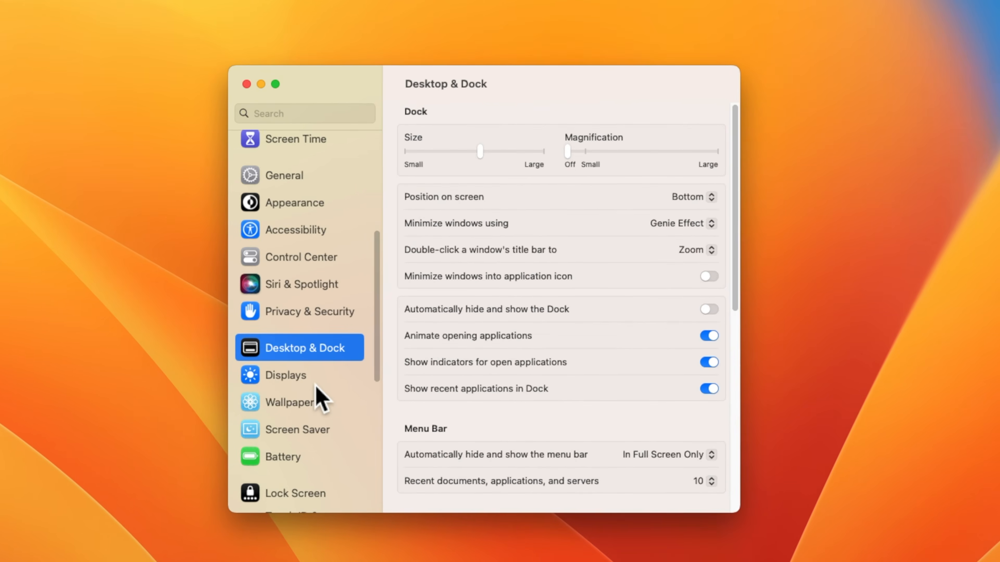
pyautogui.click(376, 334)
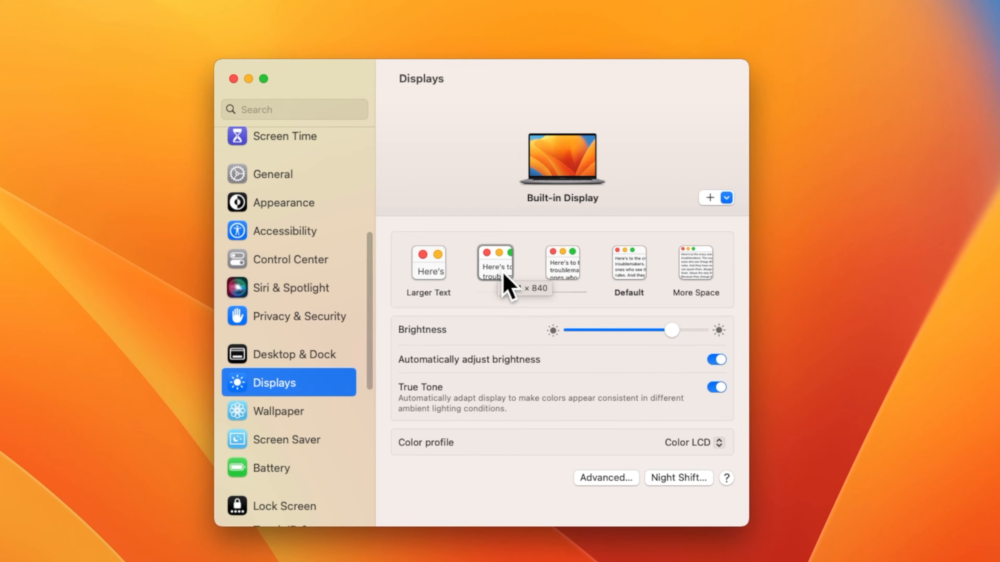
pyautogui.click(309, 417)
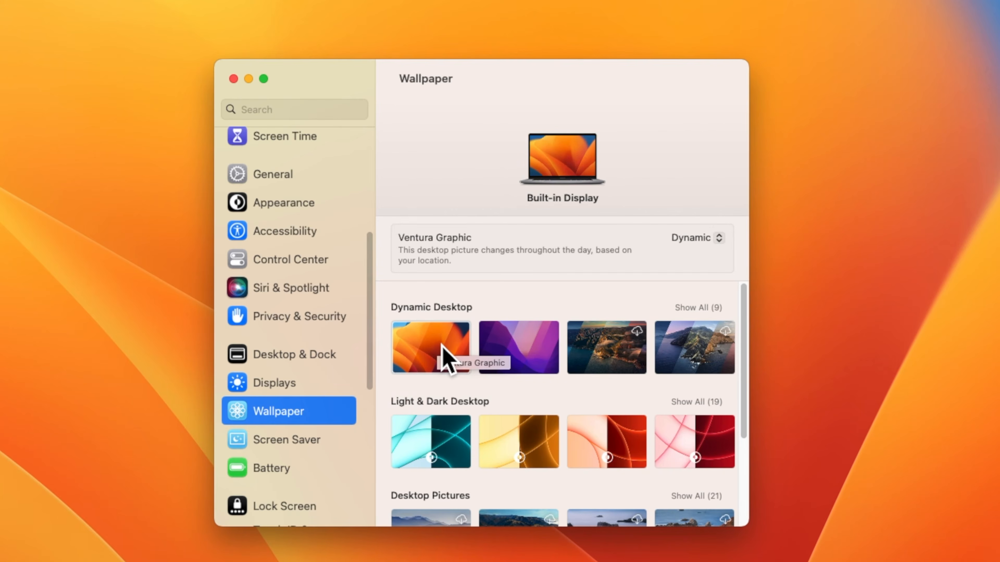
pyautogui.scroll(-5, 441, 344)
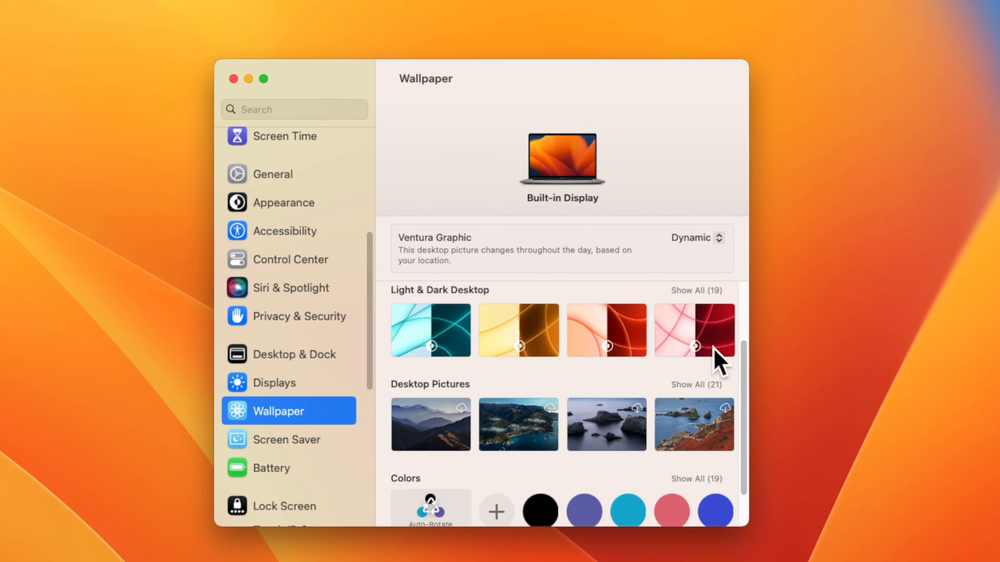
pyautogui.scroll(-1, 718, 360)
pyautogui.scroll(-3, 714, 361)
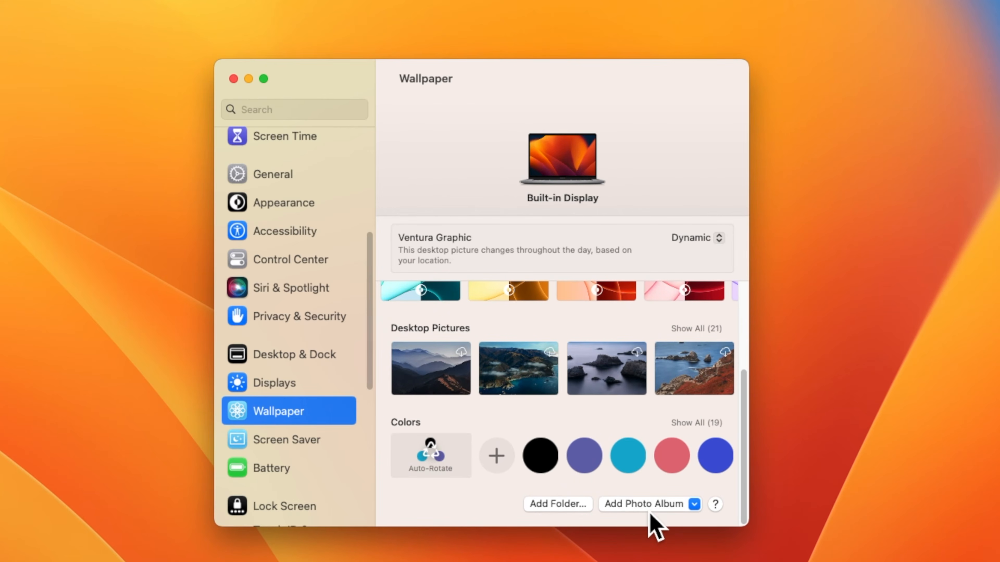
pyautogui.click(330, 440)
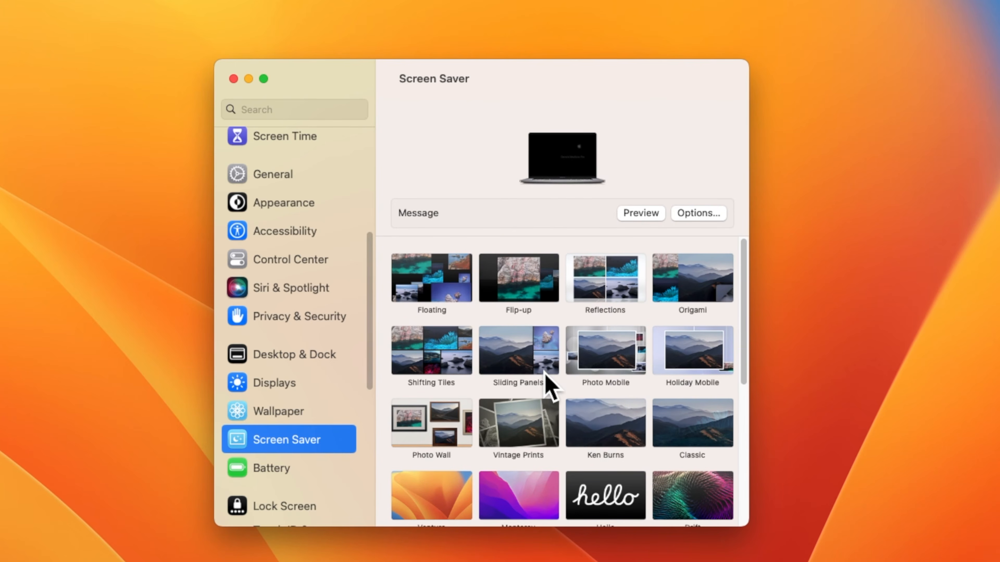
# Step: Choose Photo Wall as the screen saver
pyautogui.click(440, 420)
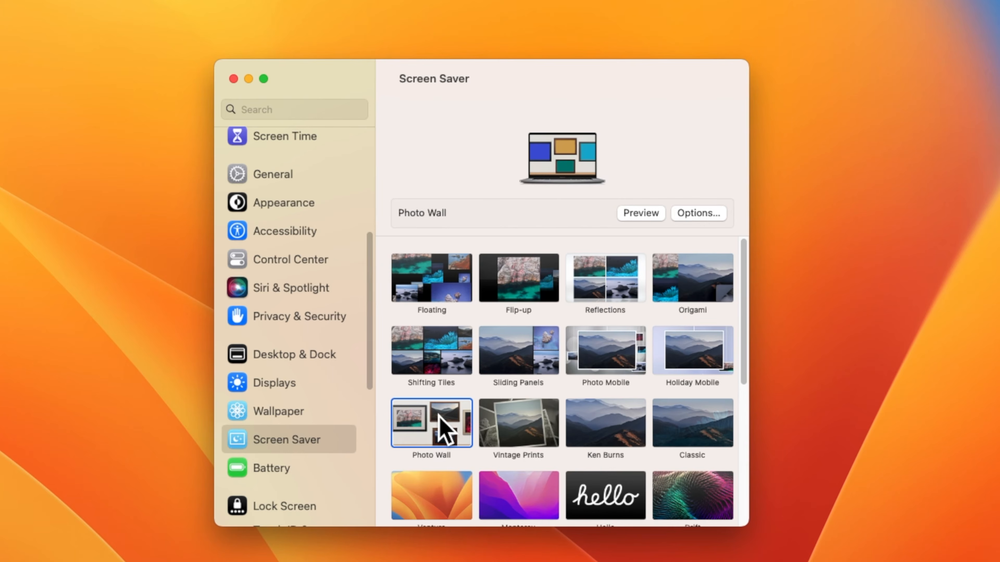
pyautogui.scroll(-5, 348, 223)
pyautogui.click(348, 221)
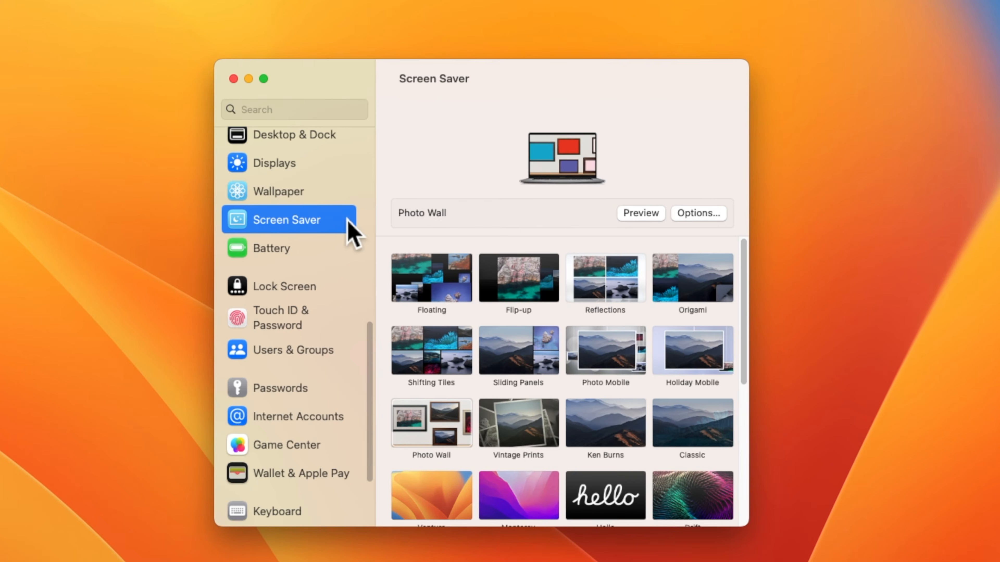
# Step: Look at Internet Accounts, then open the Trackpad settings
pyautogui.click(349, 417)
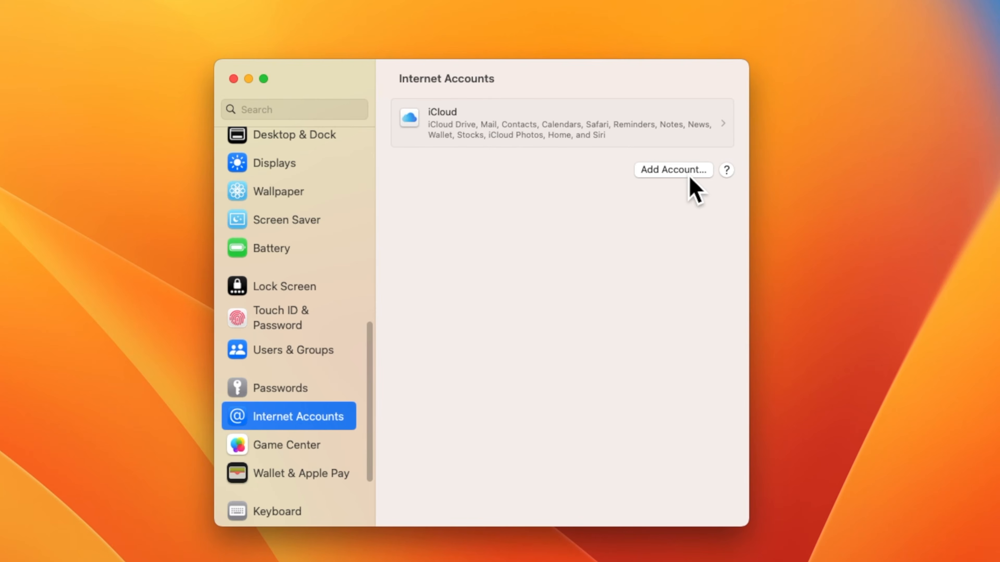
pyautogui.scroll(-5, 329, 419)
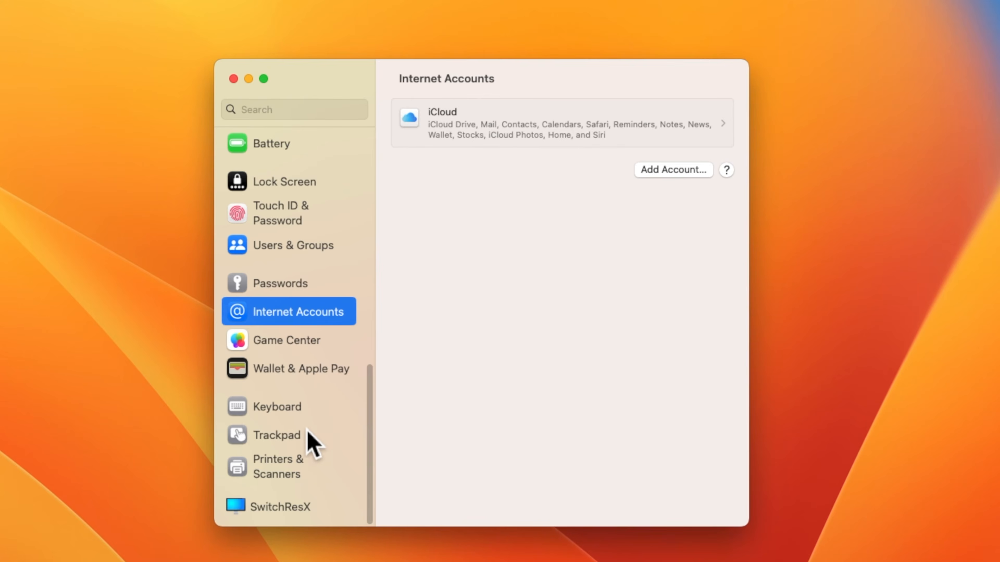
pyautogui.click(311, 452)
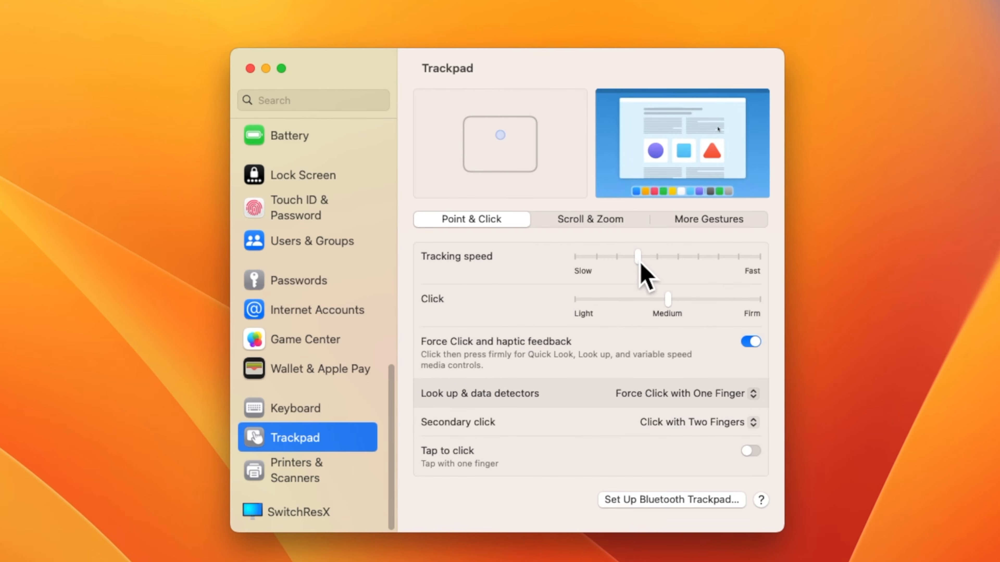
# Step: Switch off the Smart zoom and Rotate toggles on the trackpad's Scroll & Zoom tab
pyautogui.click(595, 227)
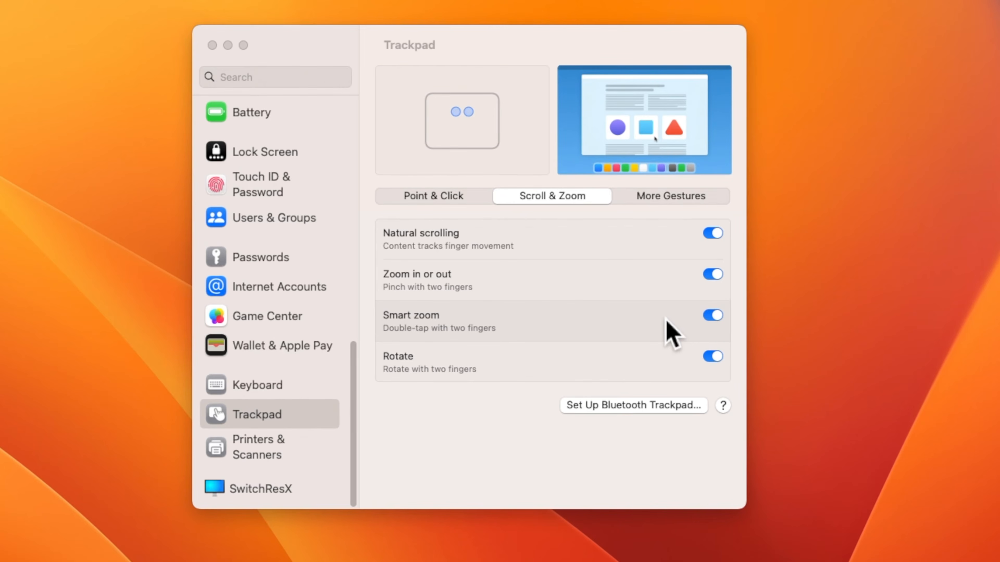
pyautogui.click(714, 318)
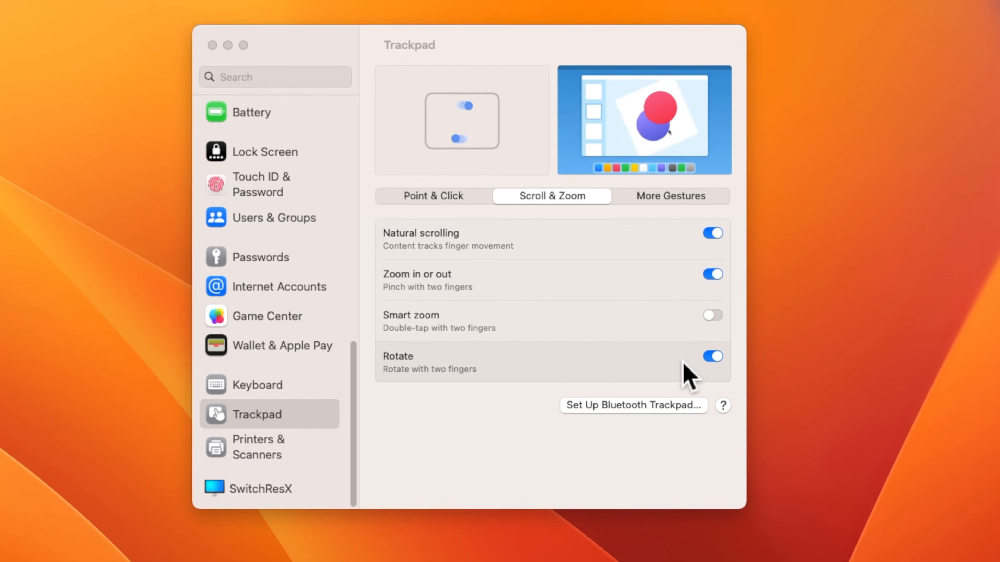
pyautogui.click(713, 357)
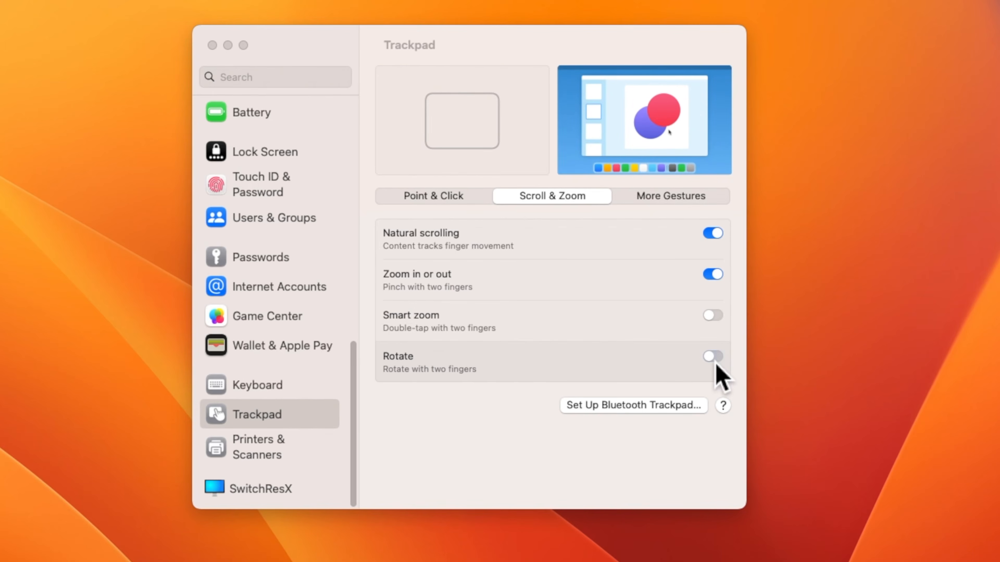
# Step: Turn off the Notification Center swipe on the trackpad's More Gestures tab, keeping Launchpad on
pyautogui.click(673, 199)
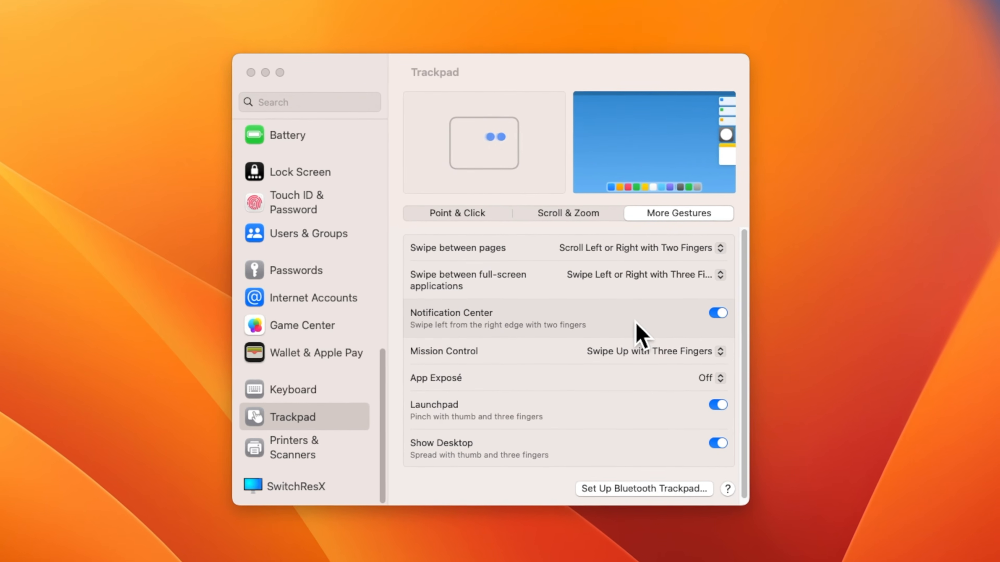
pyautogui.click(721, 316)
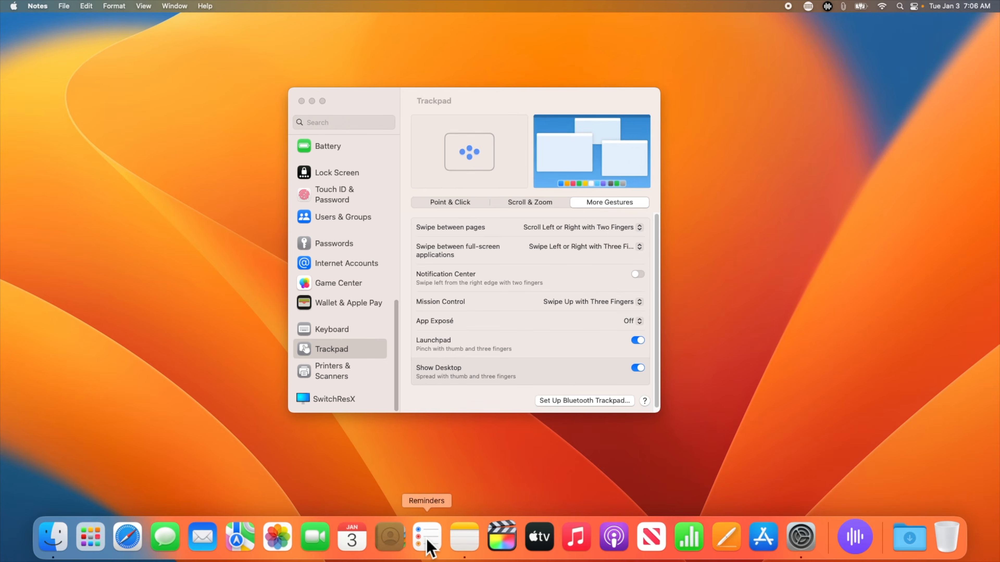
# Step: Launch Notes, Contacts and Reminders from the Dock, then bring Notes forward via Mission Control
pyautogui.click(428, 542)
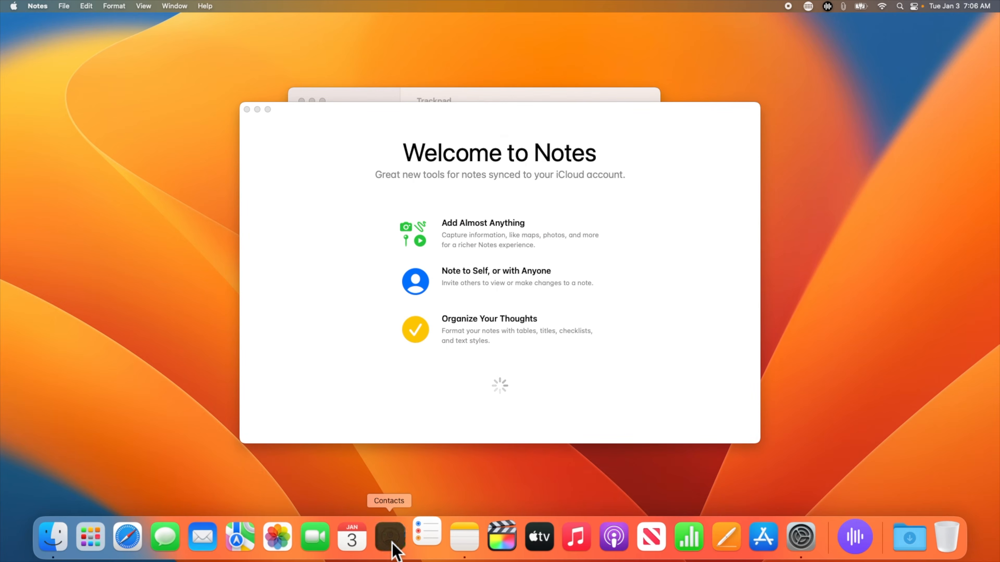
pyautogui.click(391, 545)
pyautogui.click(529, 220)
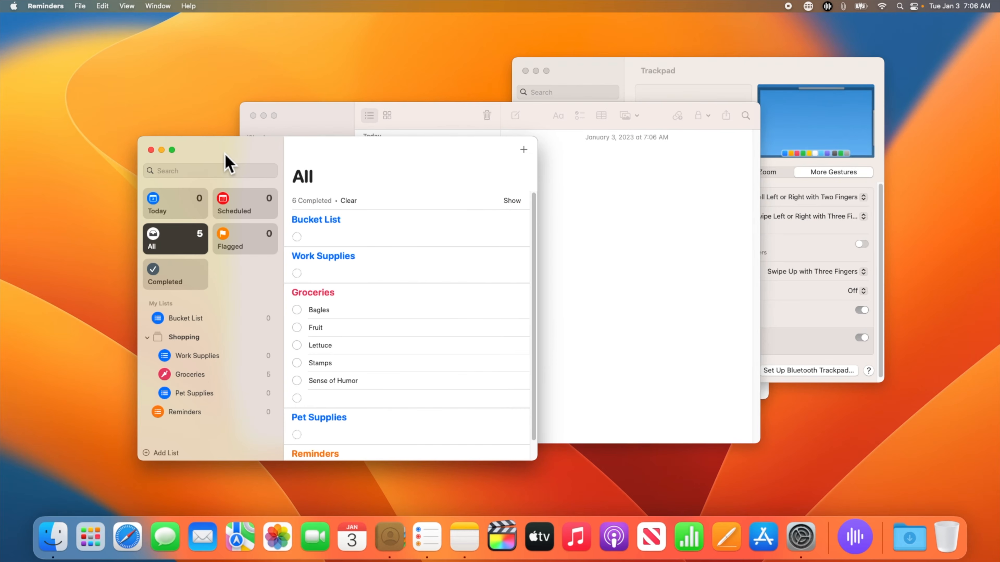
pyautogui.hotkey('ctrl', 'Up')
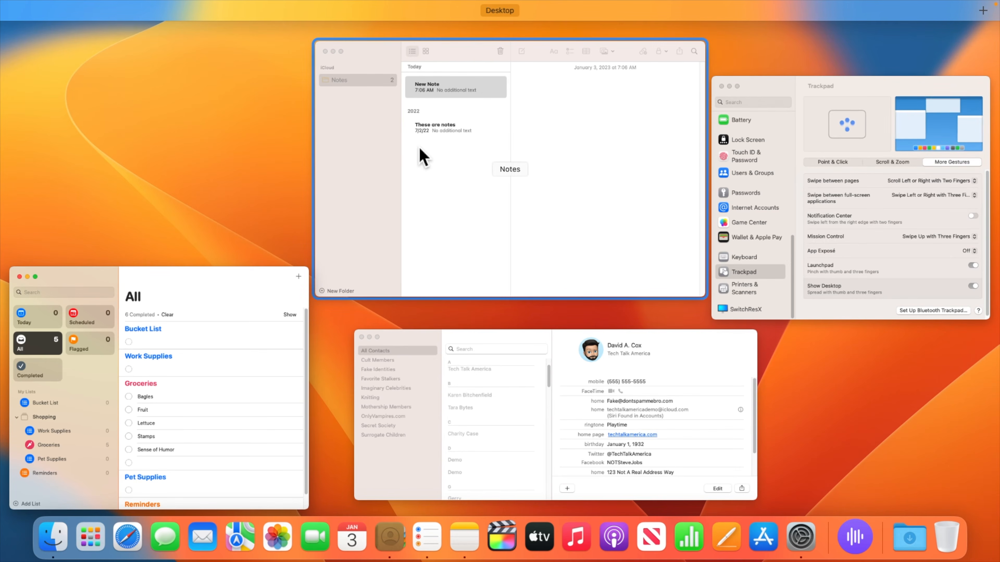
pyautogui.click(422, 156)
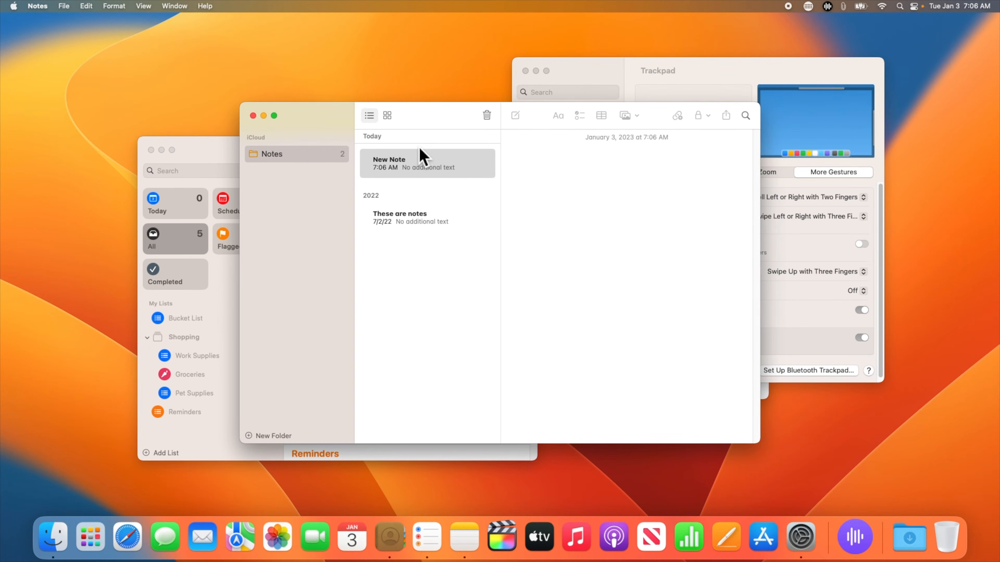
# Step: Cycle through the open apps with Cmd-Tab back to System Settings
pyautogui.press('super+Tab')
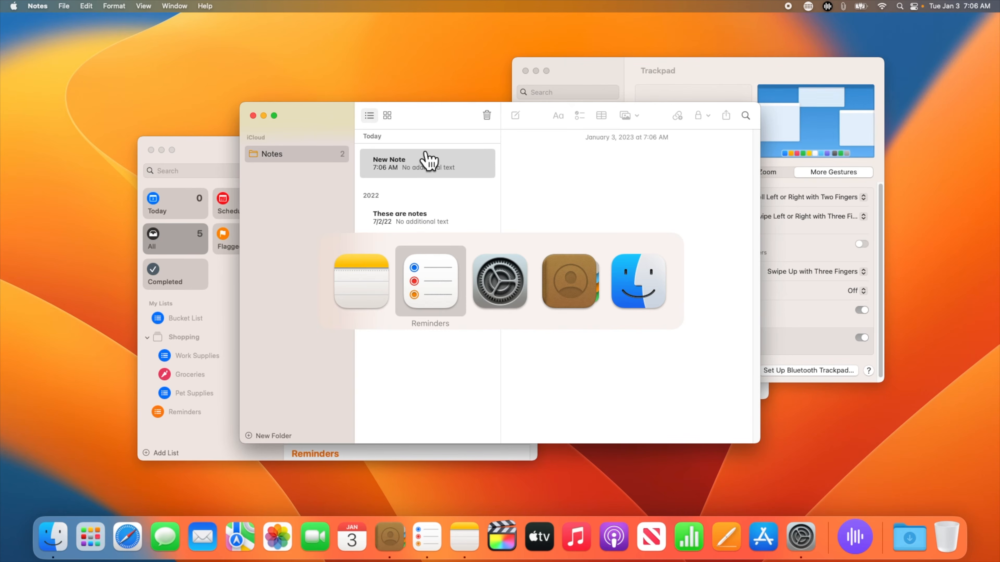
pyautogui.press('super+Tab')
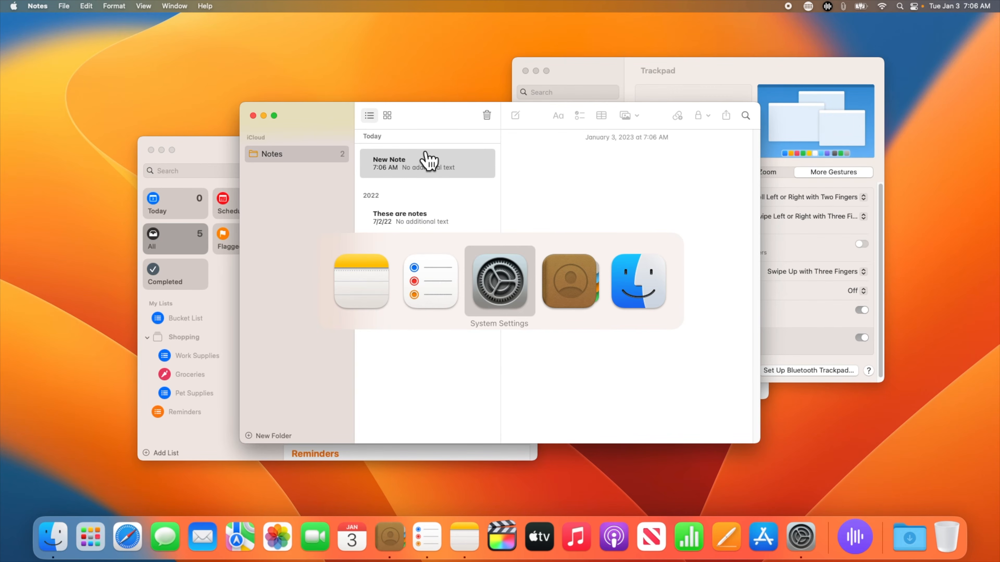
pyautogui.press('super+Tab')
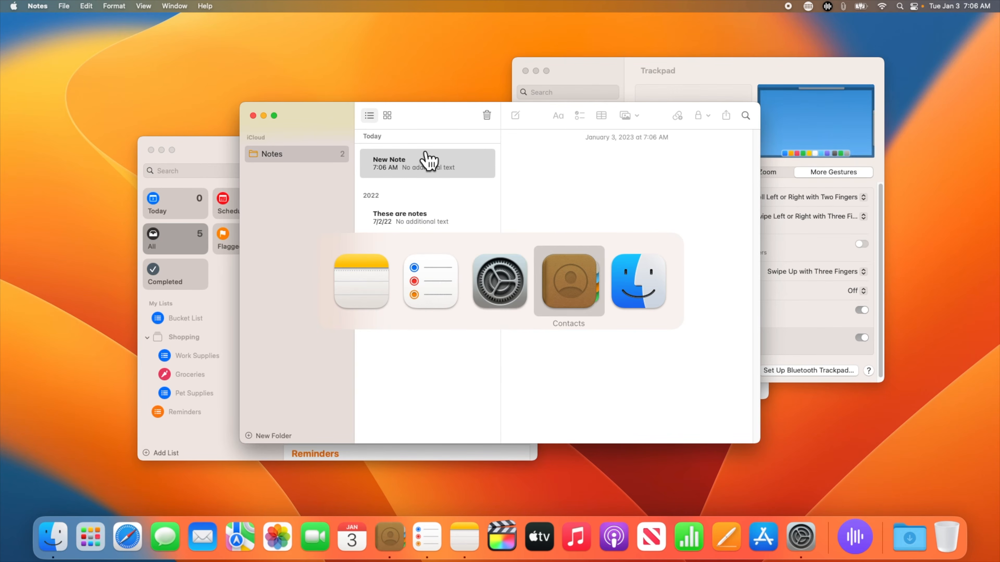
pyautogui.press('super+Tab')
pyautogui.press('super+Tab')
pyautogui.press('super+Tab')
pyautogui.press('super+Tab')
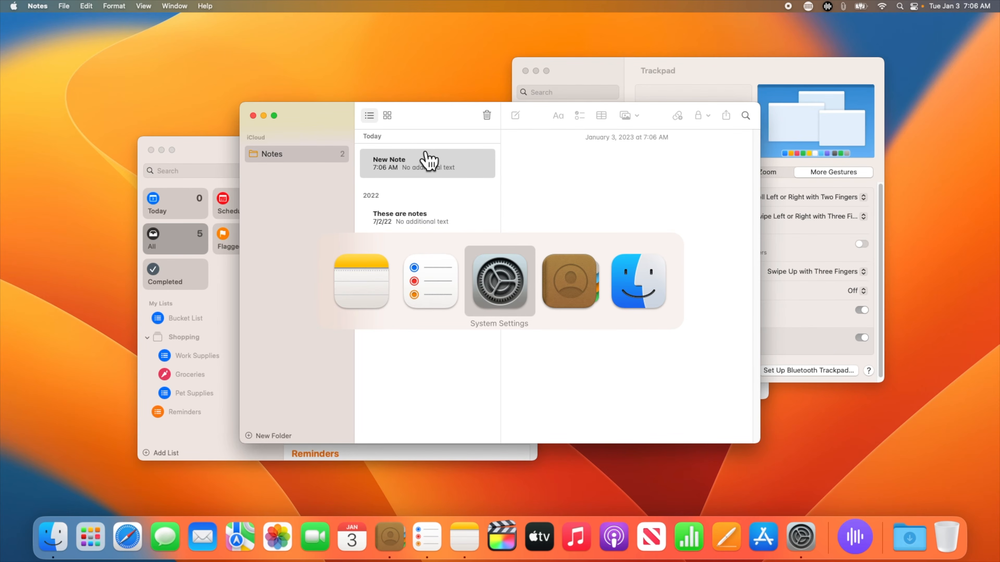
pyautogui.press('super')
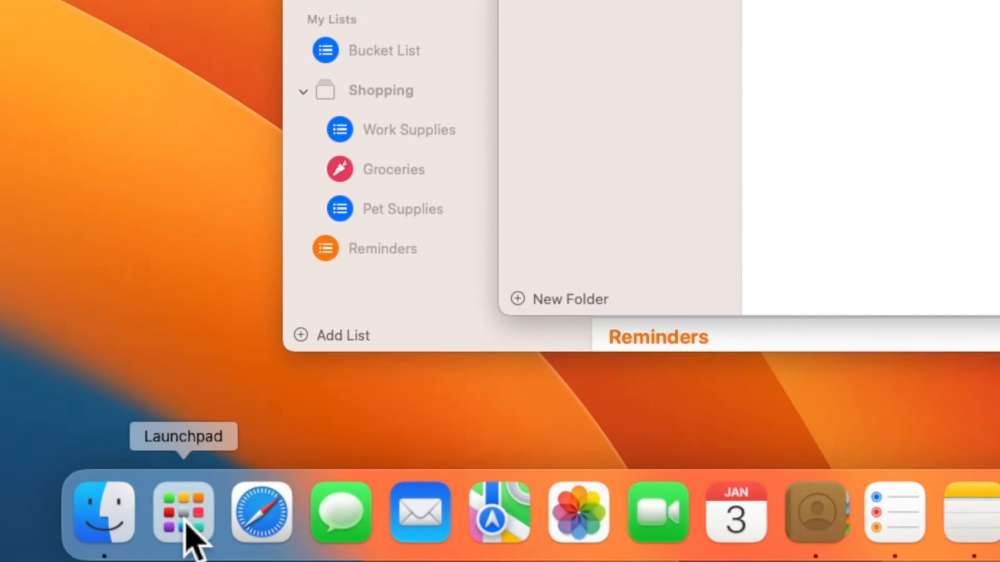
pyautogui.click(390, 508)
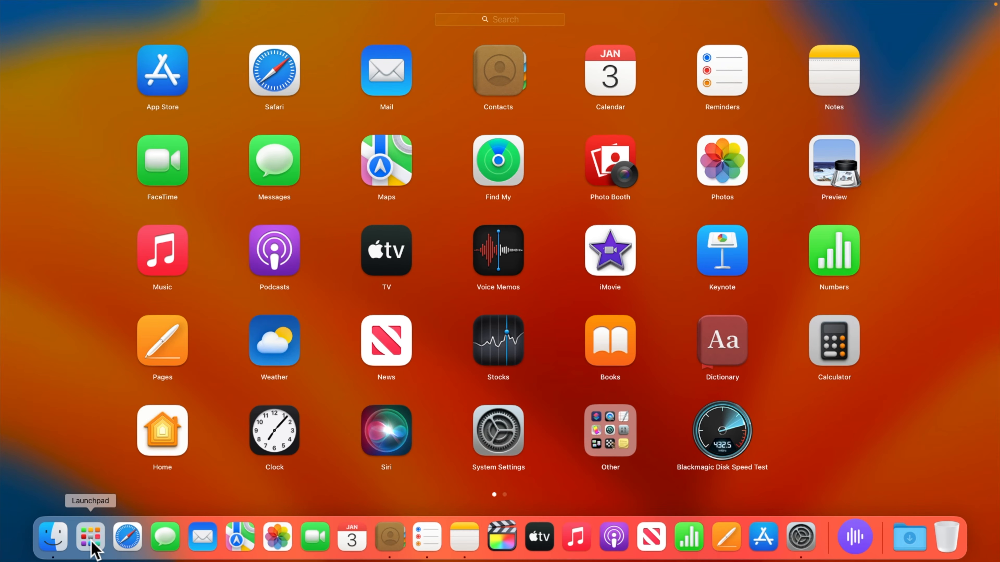
pyautogui.click(92, 542)
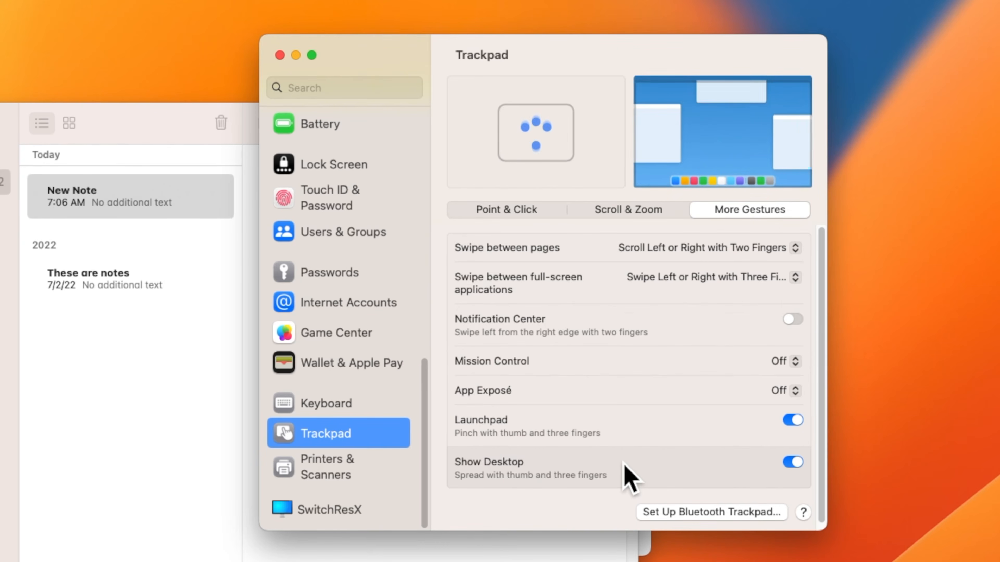
# Step: Turn off the Show Desktop trackpad gesture and go to the Printers & Scanners page
pyautogui.click(795, 465)
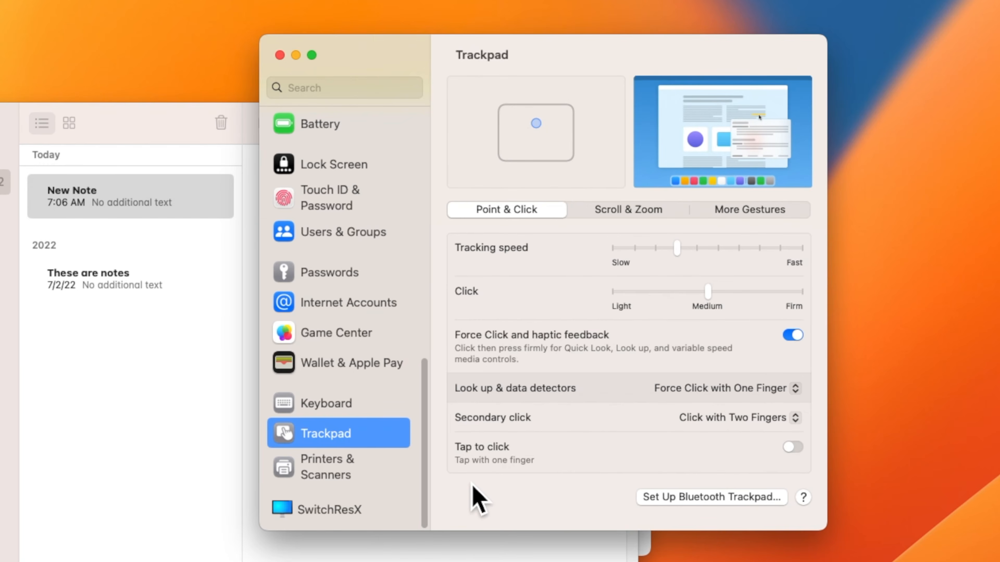
pyautogui.click(346, 467)
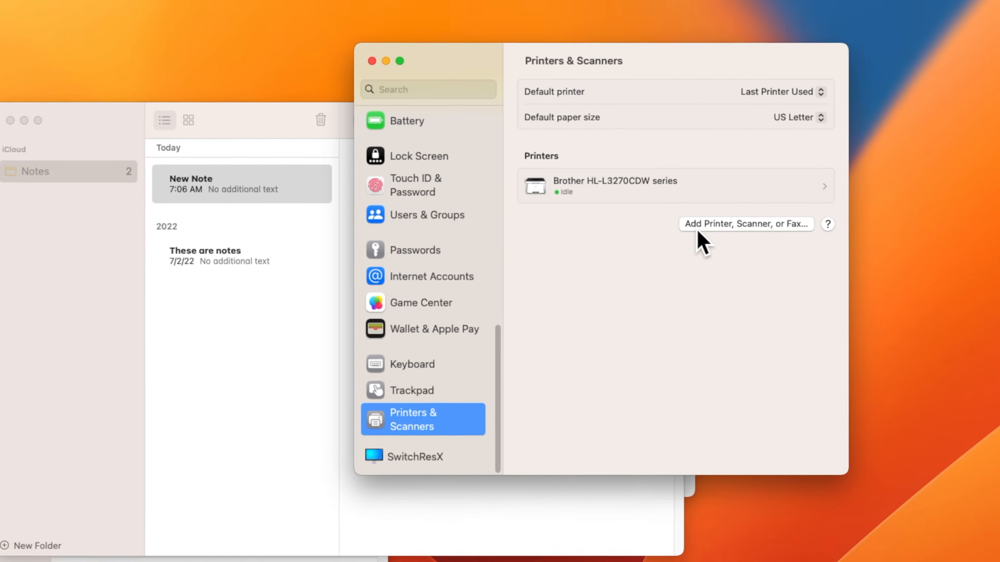
# Step: Open the add-printer window and select the Brother HL-L3270CDW series printer
pyautogui.click(655, 247)
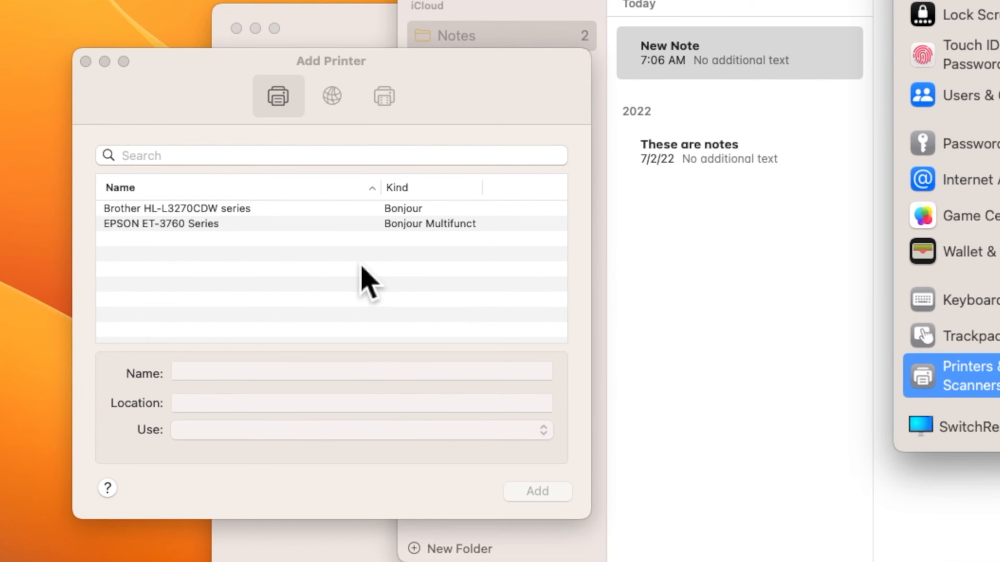
pyautogui.click(267, 210)
pyautogui.click(245, 210)
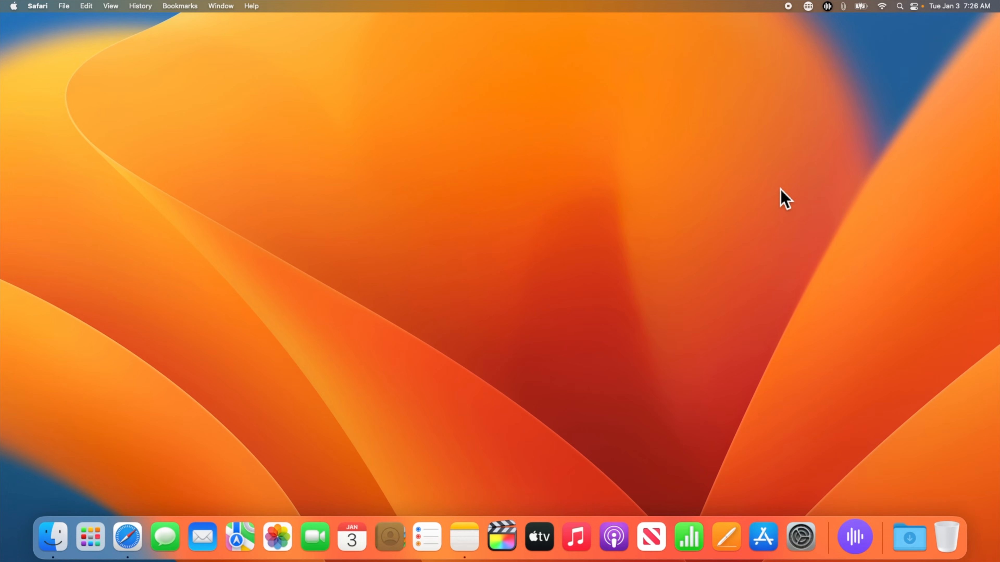
# Step: Open Safari, load techtalkamerica.com from the address bar, and make the window full screen
pyautogui.click(134, 545)
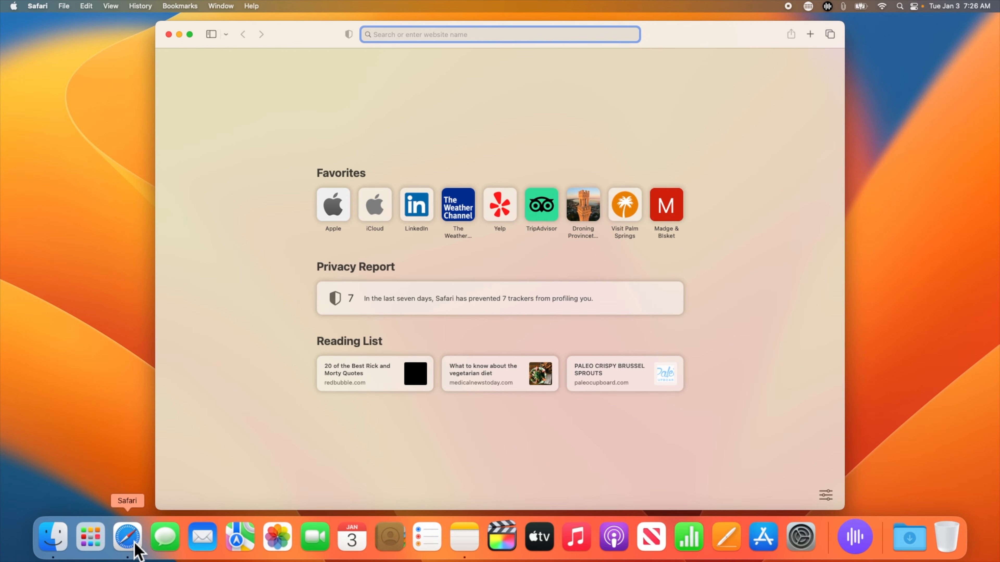
pyautogui.write('tech')
pyautogui.press('Return')
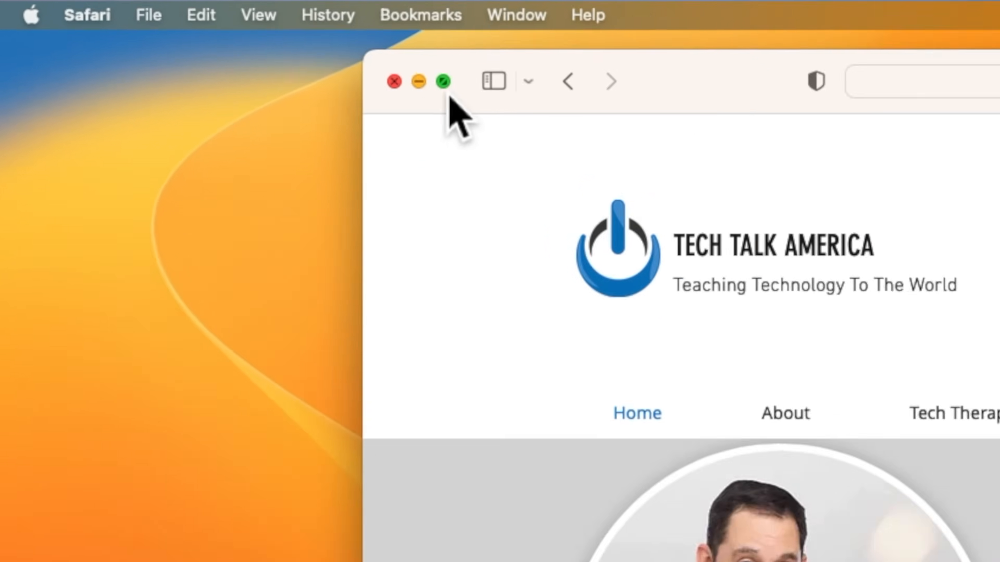
pyautogui.click(647, 119)
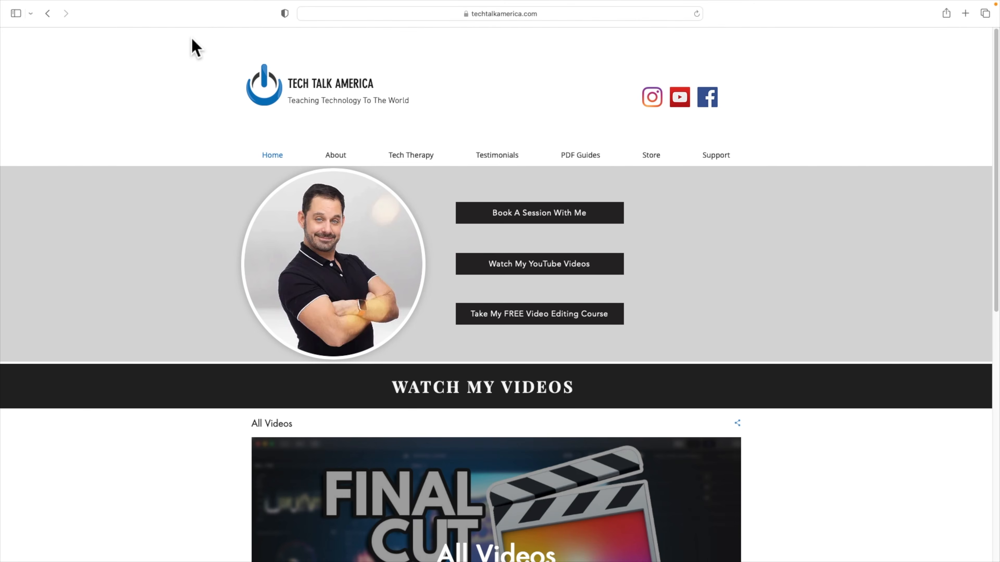
# Step: Switch between the desktop and full-screen Safari spaces, exit full screen, then minimize Safari
pyautogui.hotkey('ctrl', 'Left')
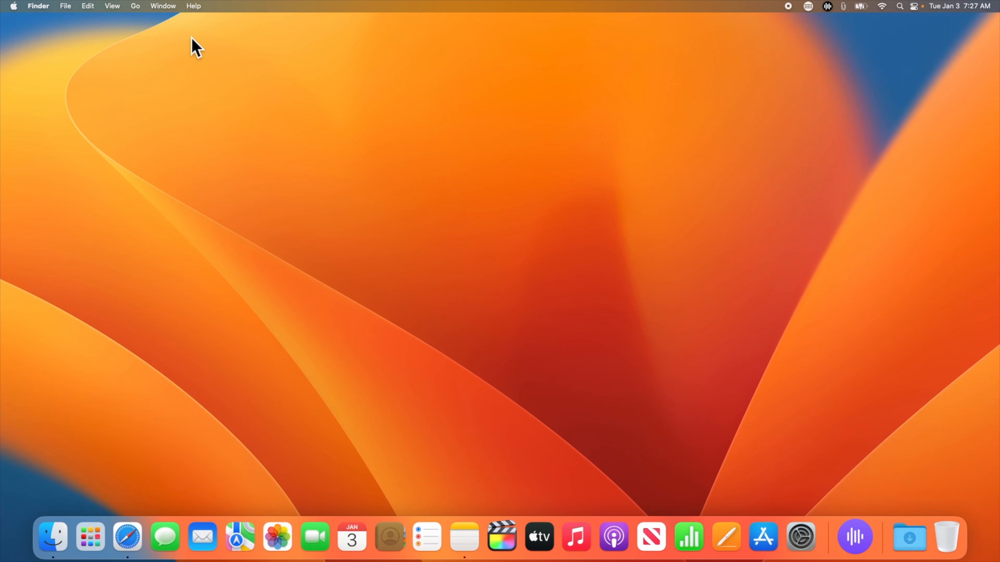
pyautogui.hotkey('ctrl', 'Right')
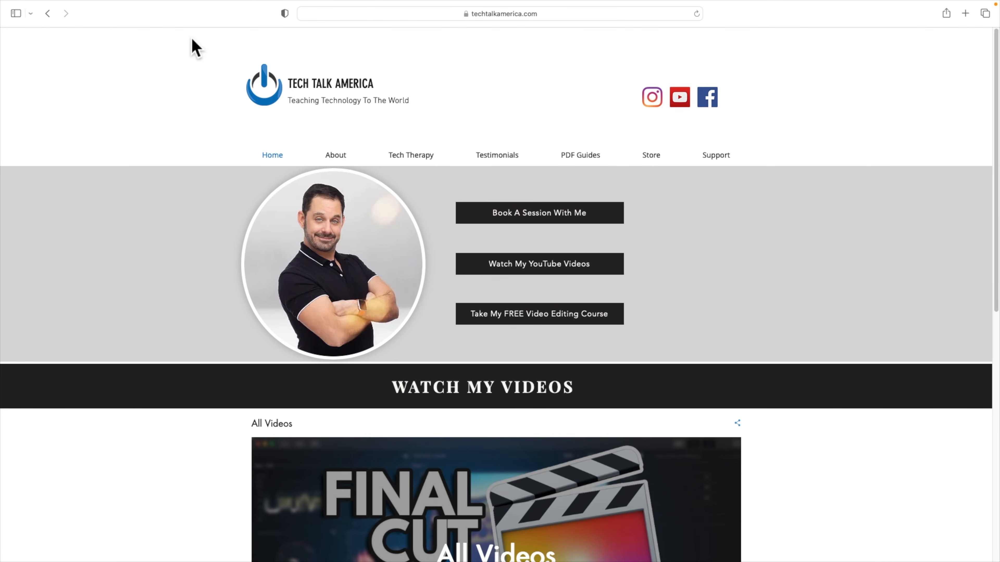
pyautogui.moveTo(113, 4)
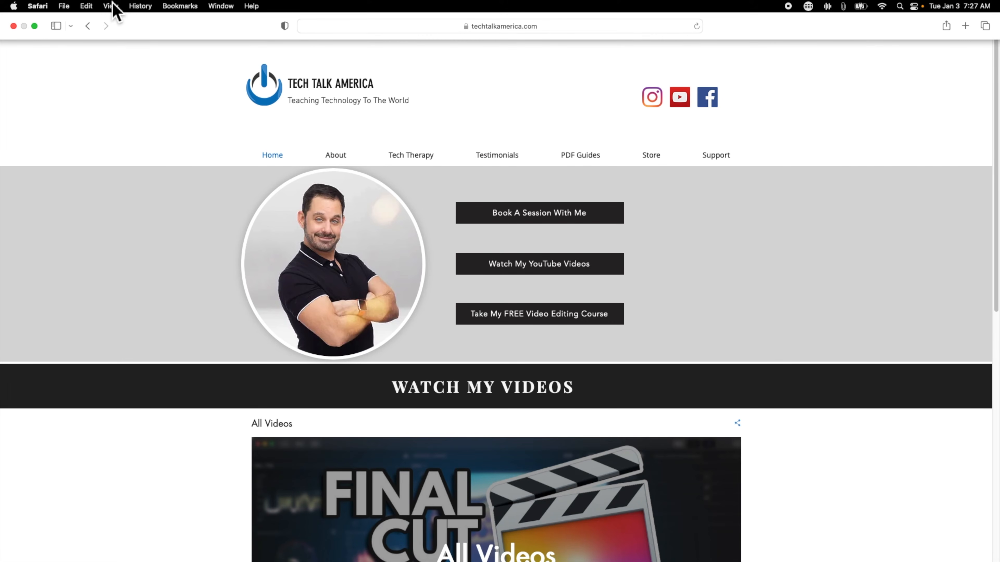
pyautogui.click(35, 26)
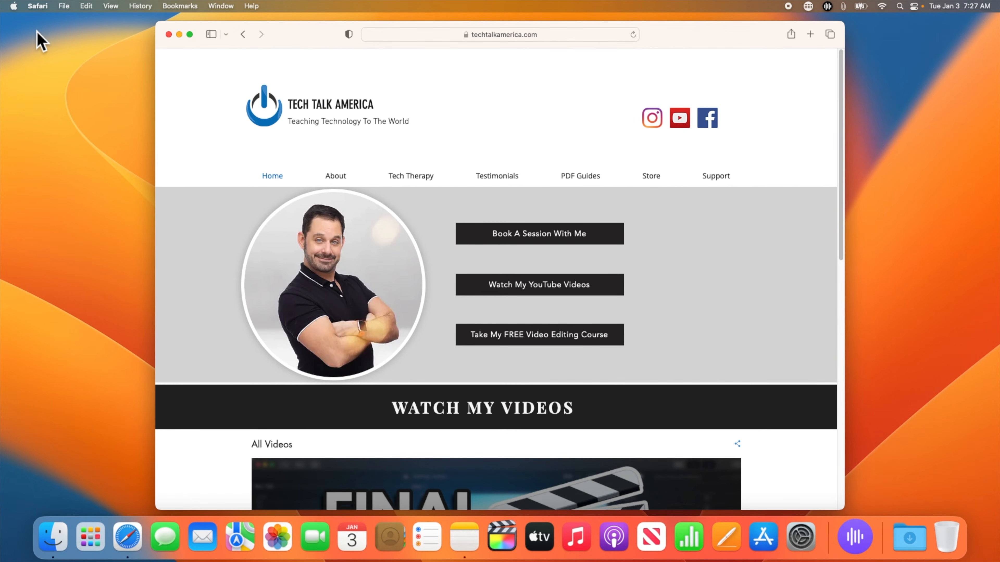
pyautogui.click(180, 35)
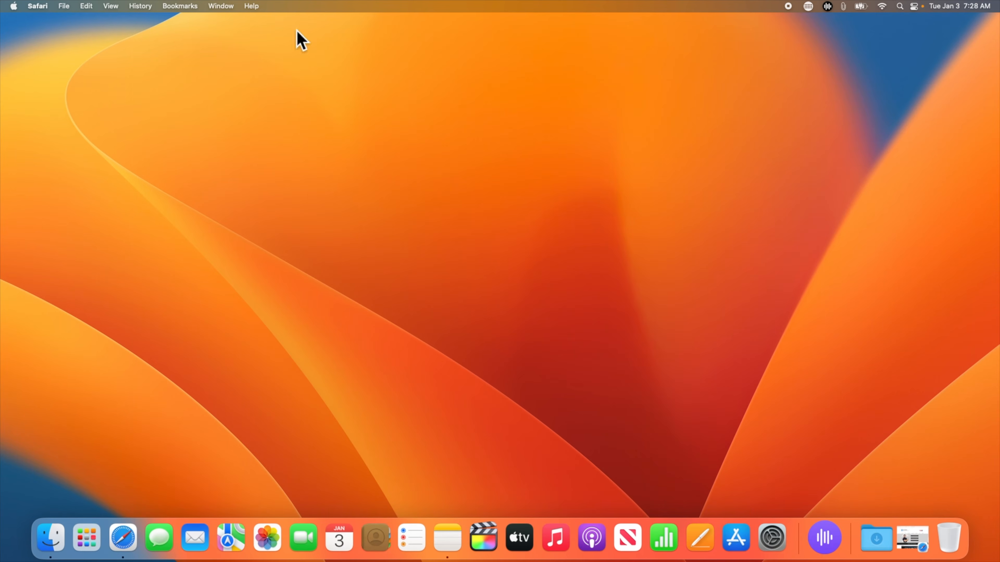
# Step: Restore Safari, enable Stage Manager in Control Center, then tuck away and bring back the window
pyautogui.click(912, 539)
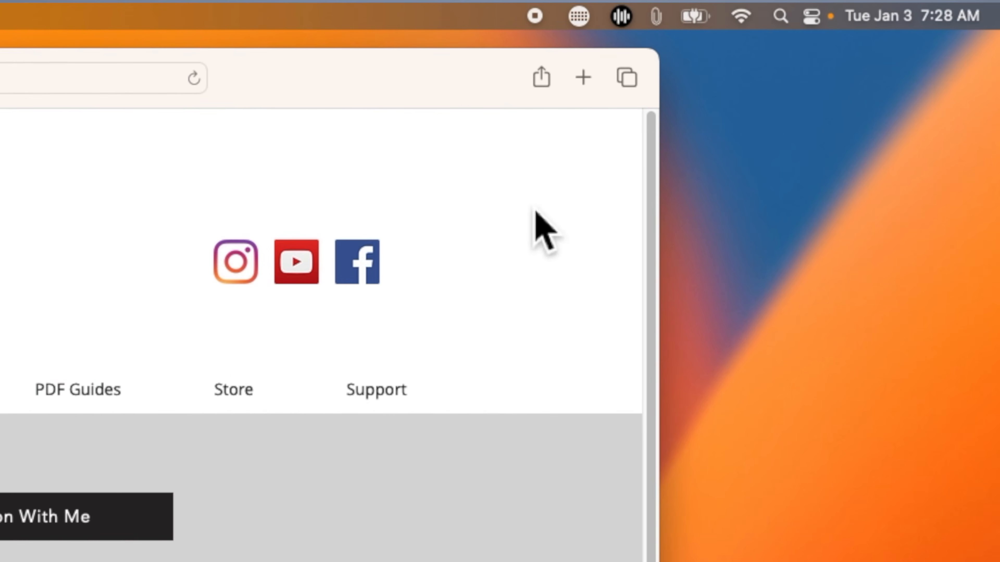
pyautogui.click(826, 24)
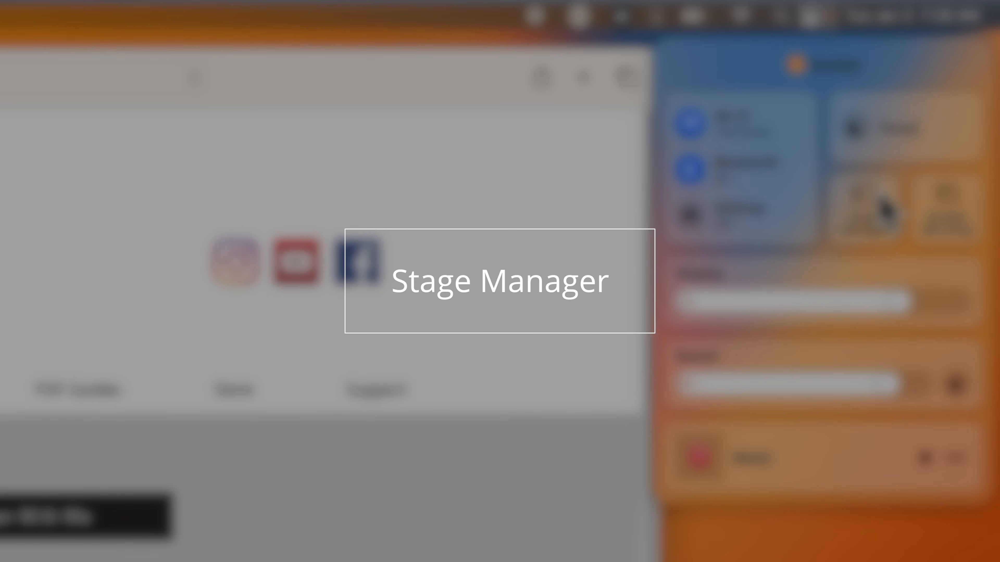
pyautogui.click(877, 192)
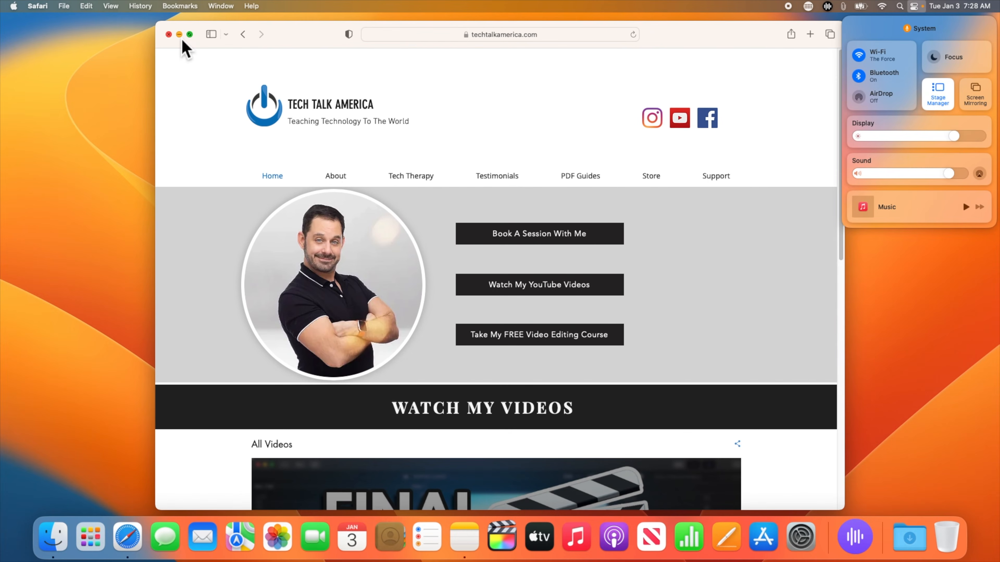
pyautogui.click(181, 37)
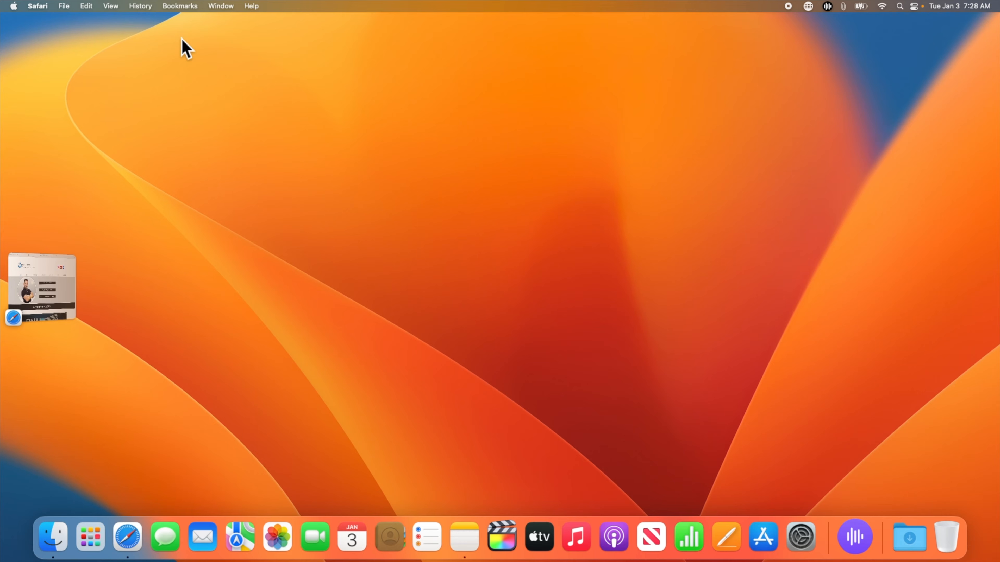
pyautogui.click(20, 287)
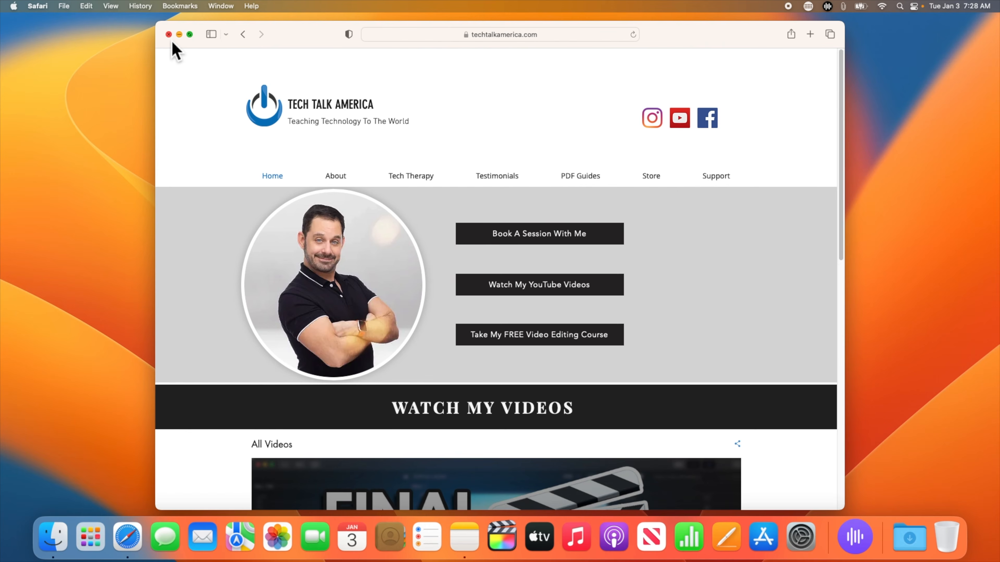
# Step: Close the Tech Talk America window and quit Safari from its app menu
pyautogui.click(168, 35)
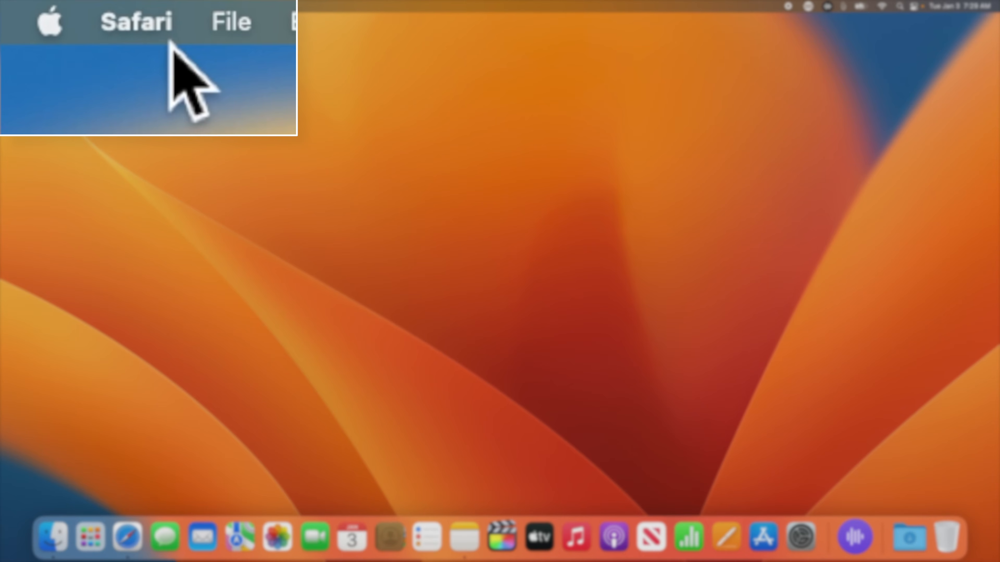
pyautogui.click(47, 8)
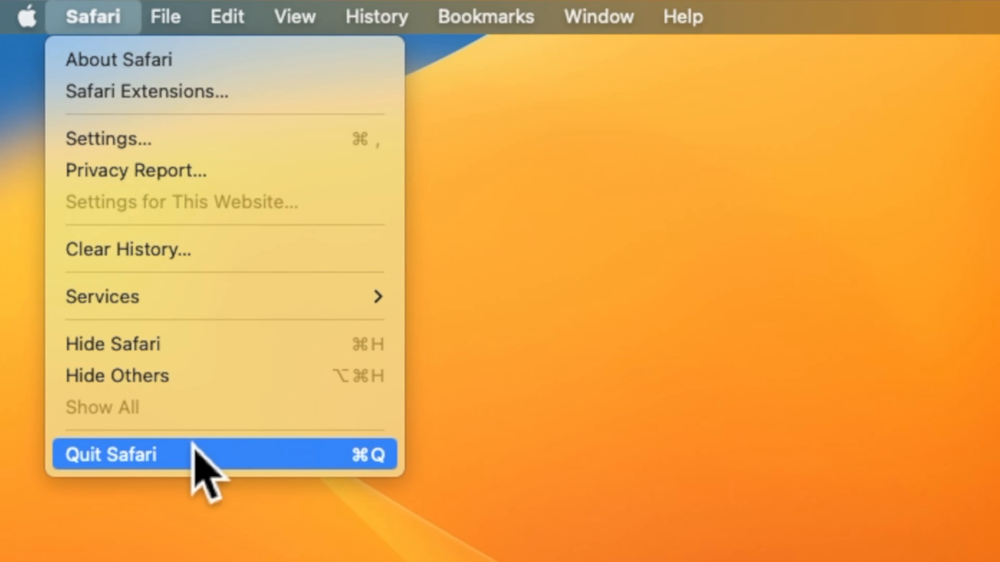
pyautogui.click(193, 453)
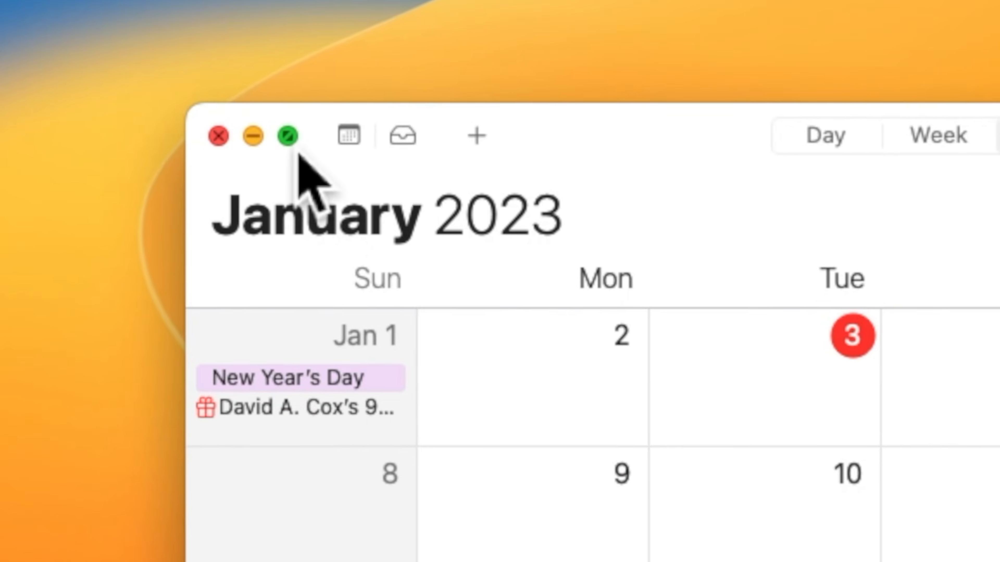
# Step: Tile Calendar to the left half, place Contacts on the right, and drag the divider to narrow Calendar
pyautogui.moveTo(187, 100)
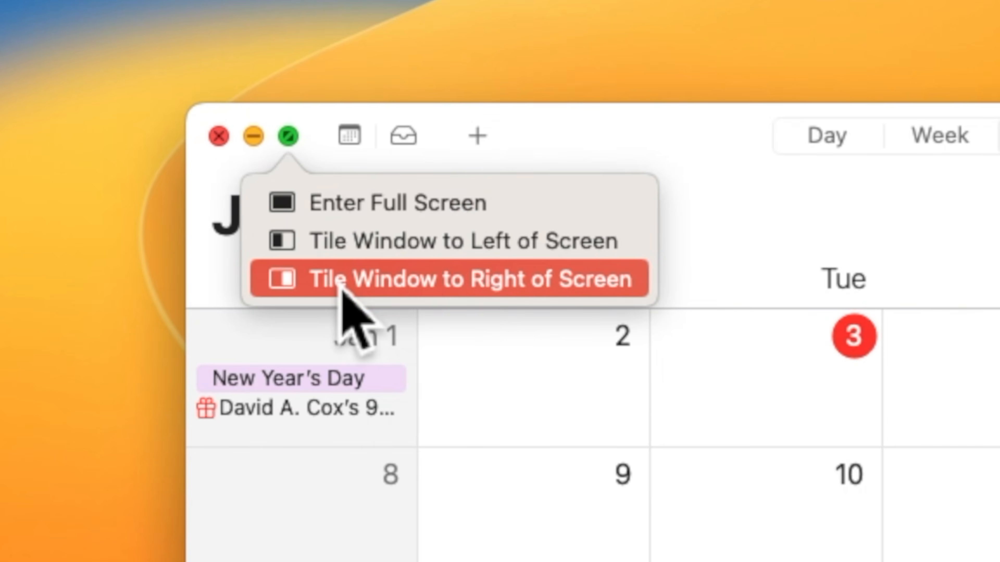
pyautogui.click(287, 252)
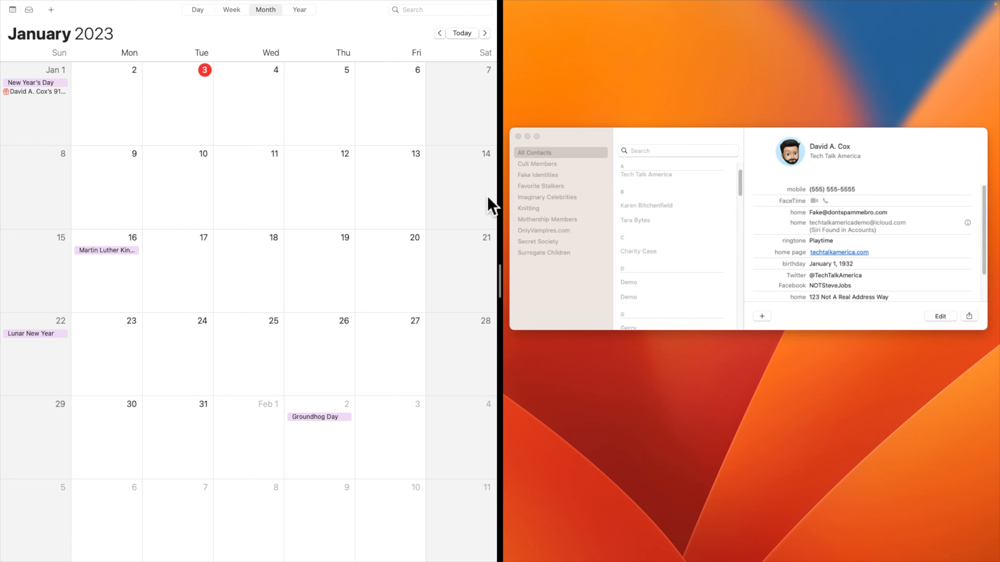
pyautogui.click(638, 212)
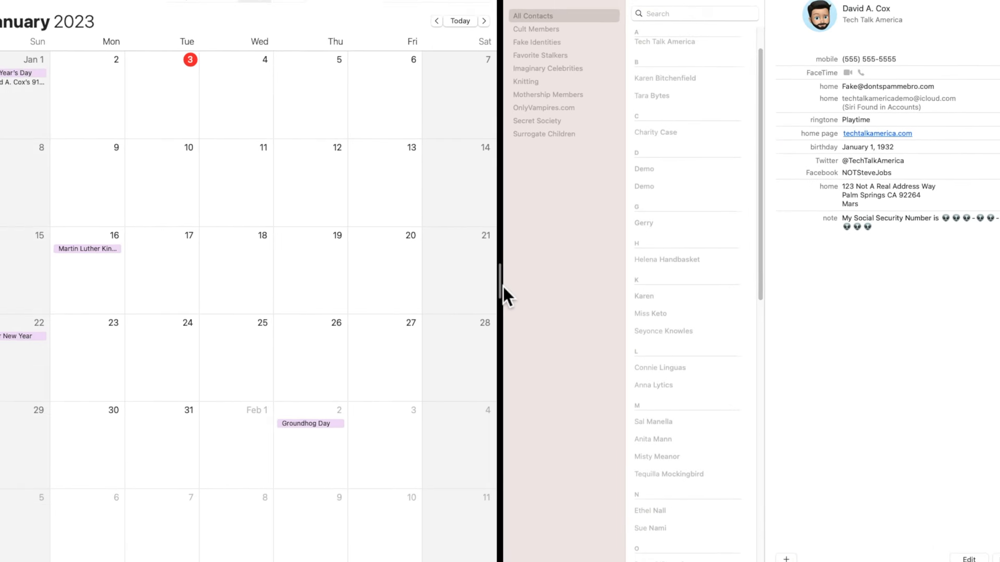
pyautogui.moveTo(517, 293); pyautogui.dragTo(582, 291)
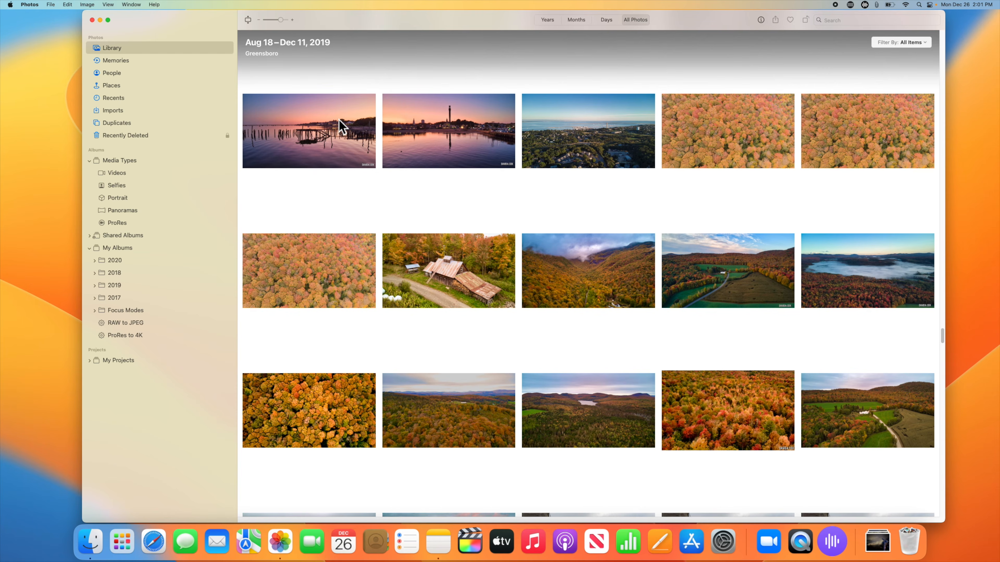
# Step: Select the first fifteen photos in the Photos grid as one continuous range, first to last
pyautogui.click(339, 120)
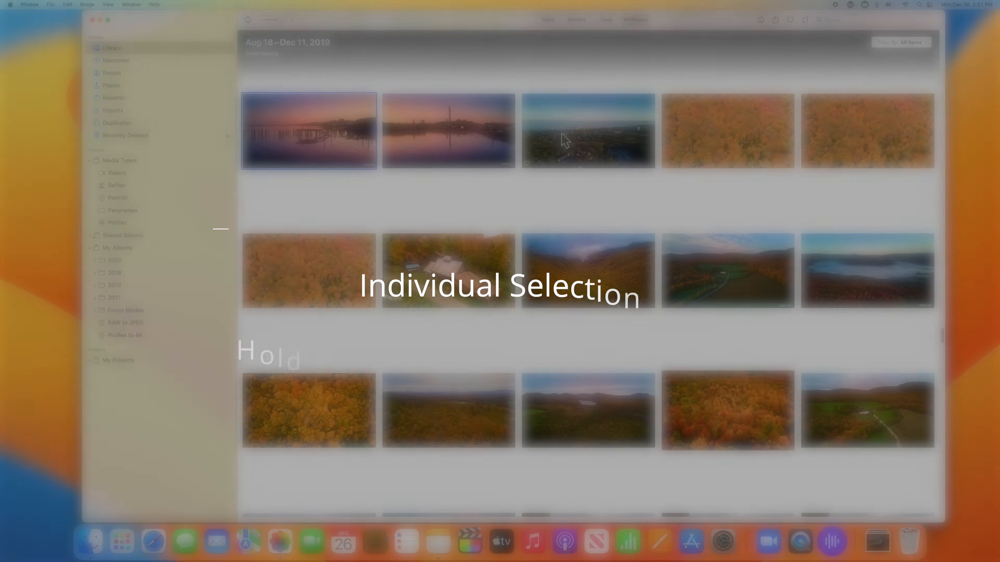
pyautogui.keyDown('super'); pyautogui.click(588, 133); pyautogui.keyUp('super')
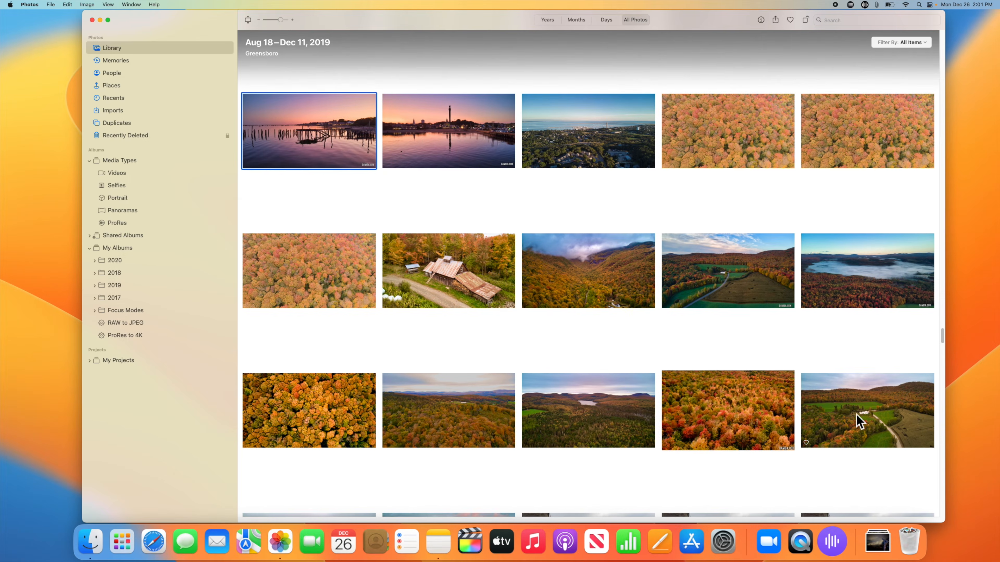
pyautogui.keyDown('shift'); pyautogui.click(861, 422); pyautogui.keyUp('shift')
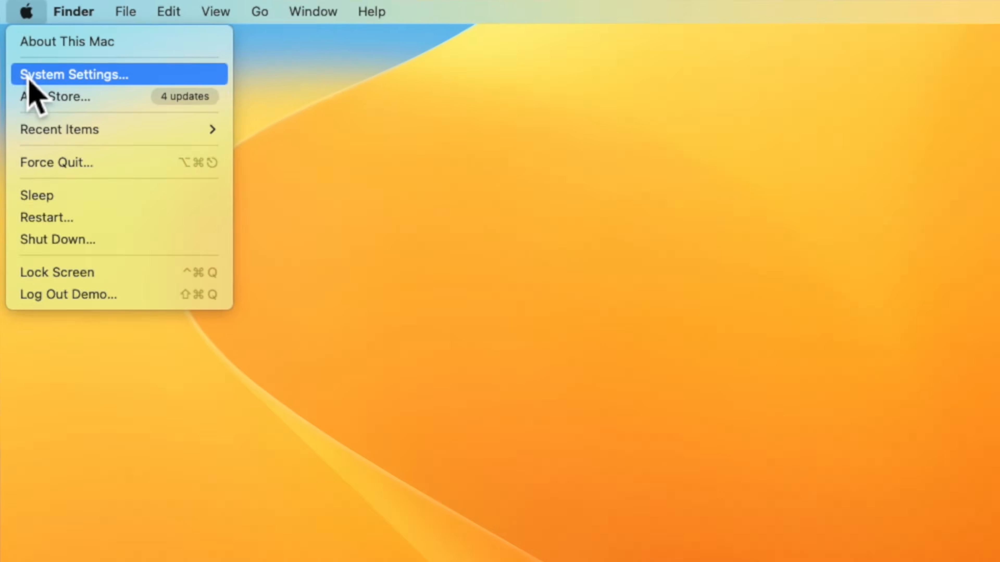
# Step: Show the Keyboard settings' Text Replacements list with its omw → On my way! entry
pyautogui.click(44, 114)
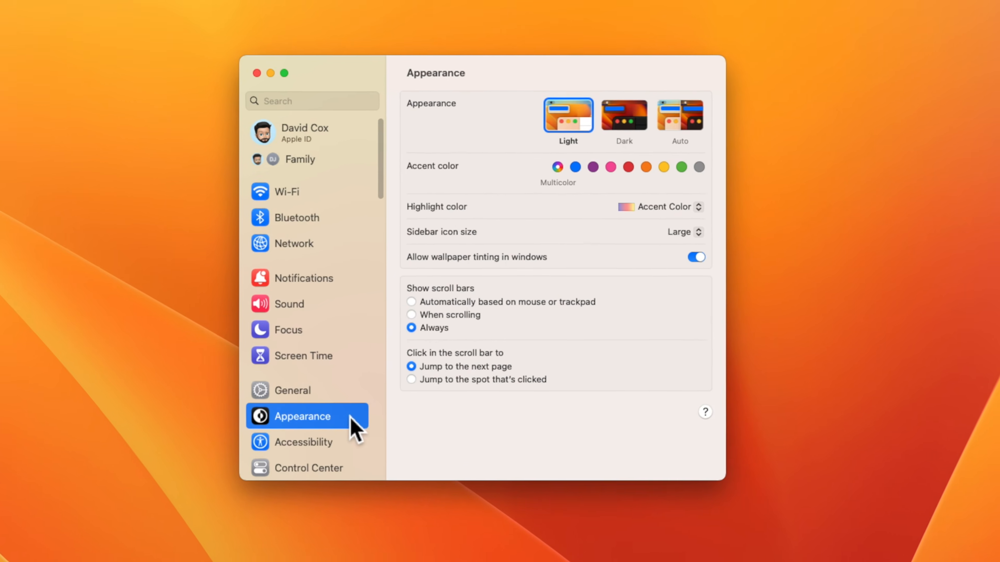
pyautogui.scroll(-10, 399, 357)
pyautogui.click(336, 417)
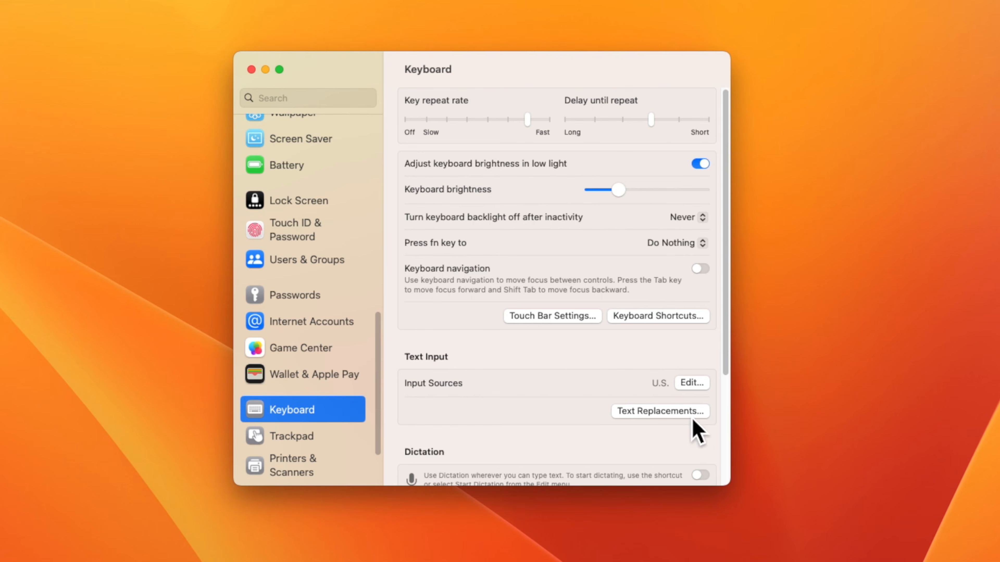
pyautogui.click(709, 415)
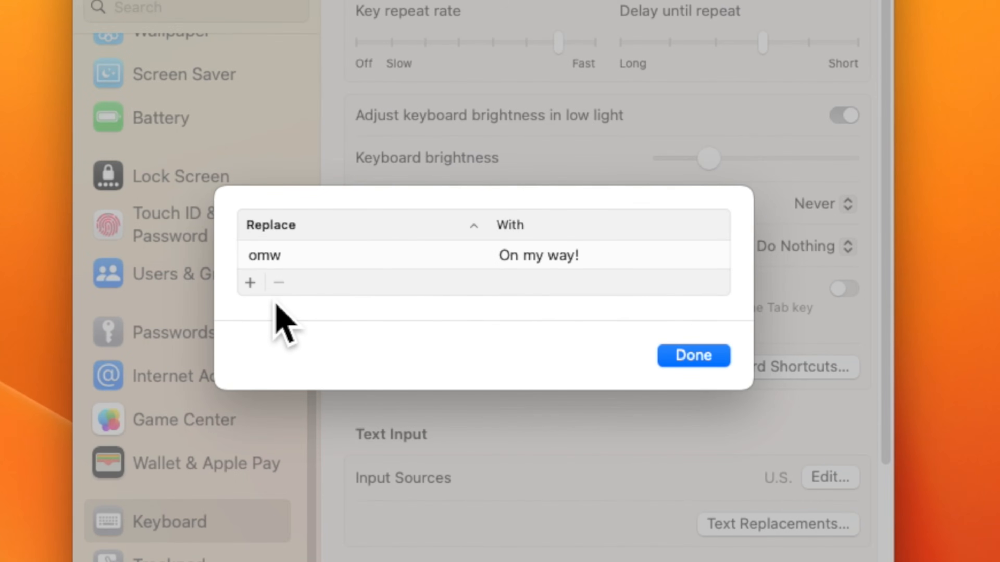
# Step: Add a ddd text replacement that expands to an e-mail address, then quit System Settings
pyautogui.click(262, 295)
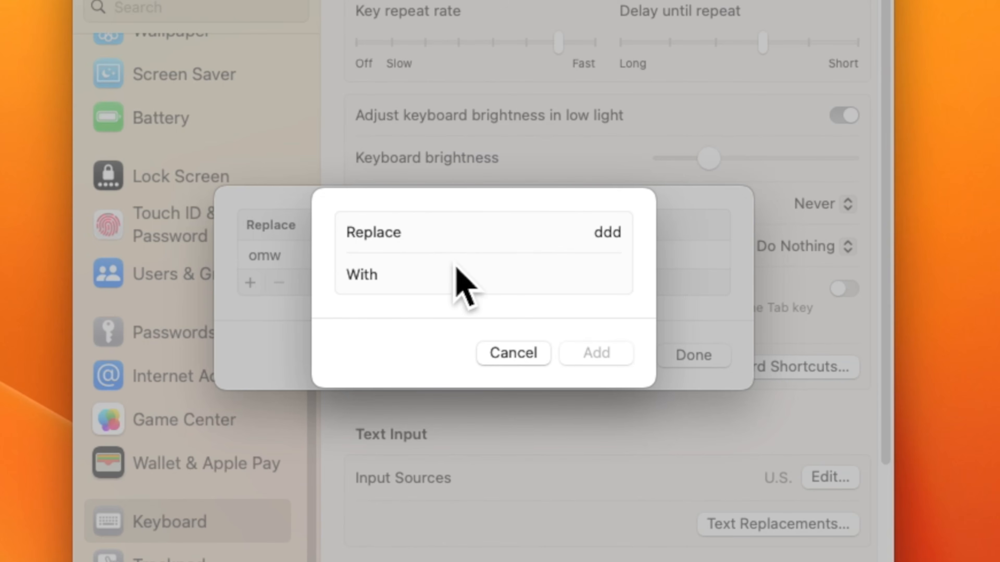
pyautogui.write('fa')
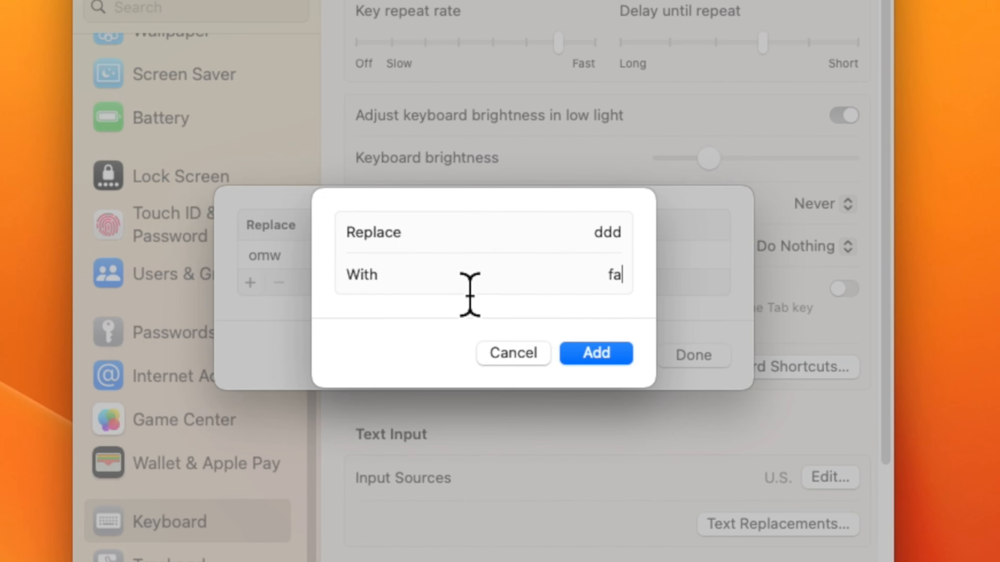
pyautogui.write('keemail@myf')
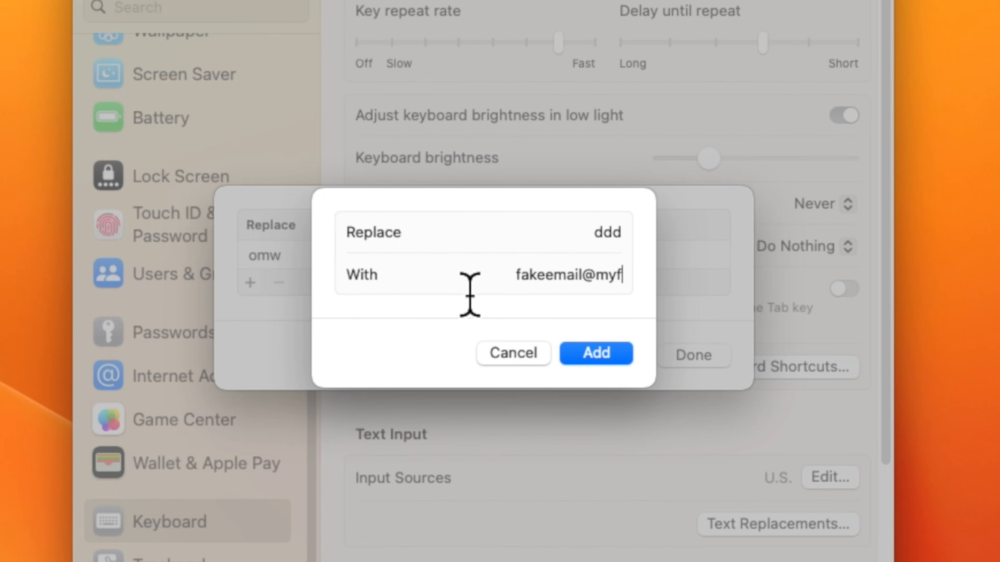
pyautogui.write('akeemail.com')
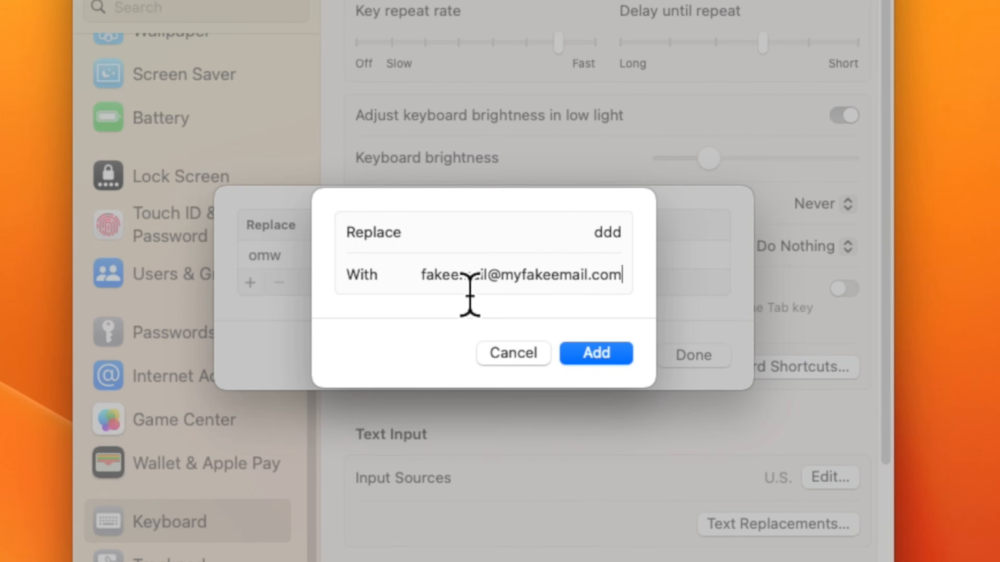
pyautogui.press('Return')
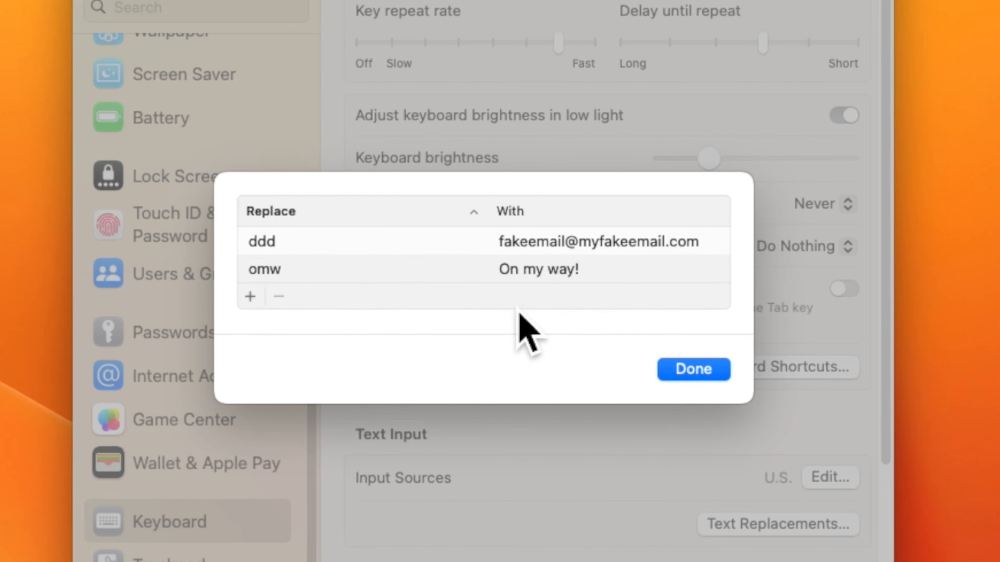
pyautogui.click(692, 372)
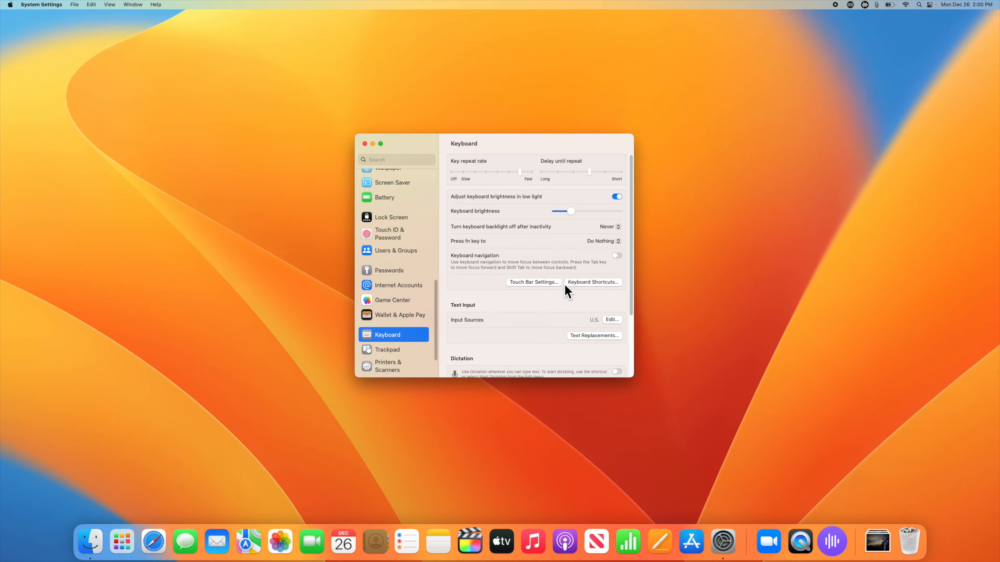
pyautogui.press('super+q')
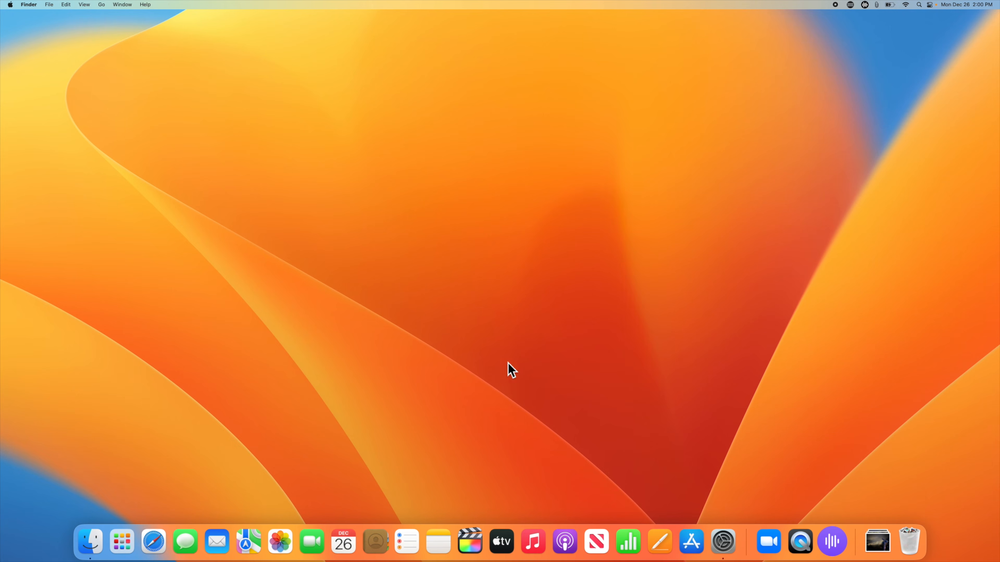
# Step: Start a new note in Notes and type ddd to expand it into the e-mail address
pyautogui.click(445, 533)
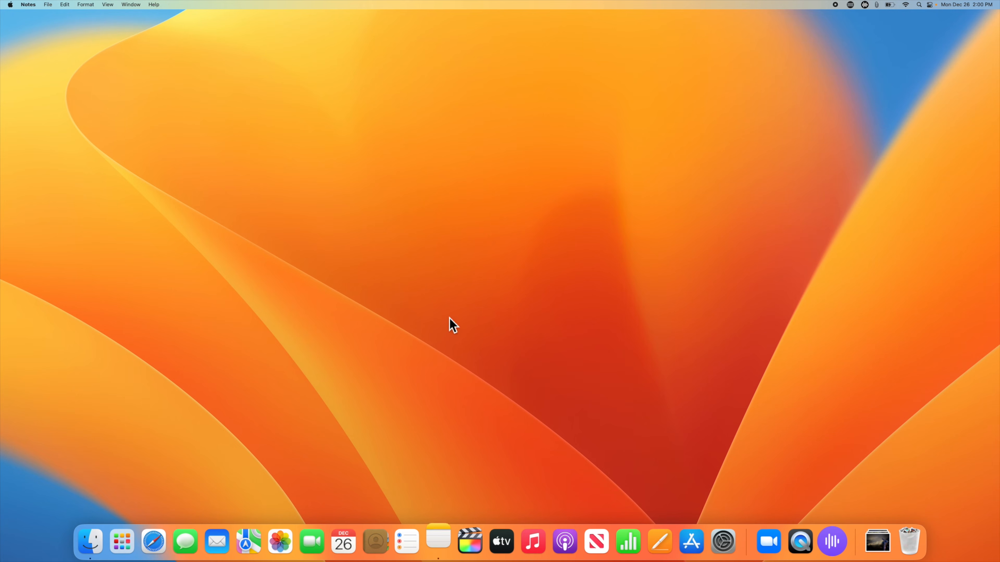
pyautogui.click(527, 286)
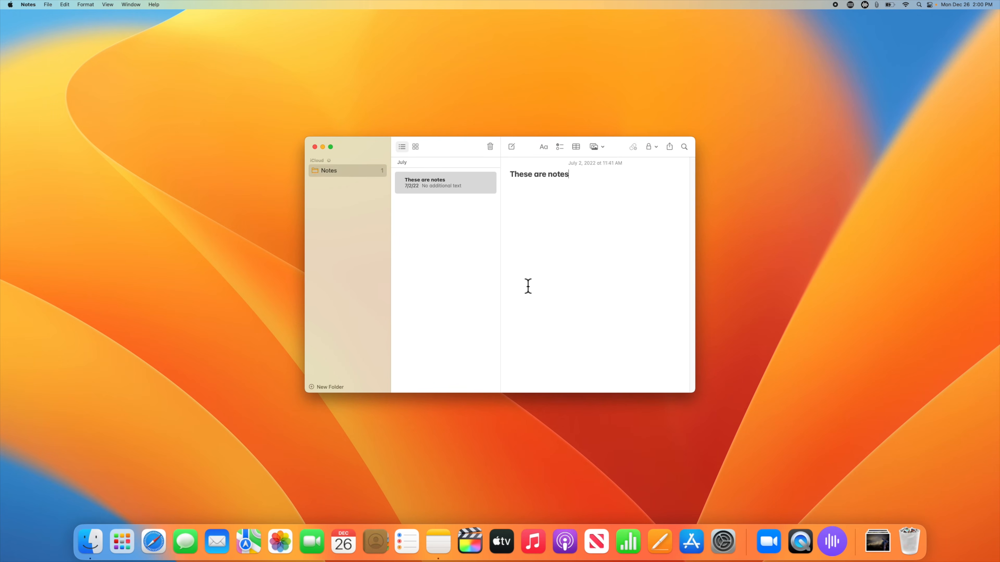
pyautogui.press('super+n')
pyautogui.write('ddd')
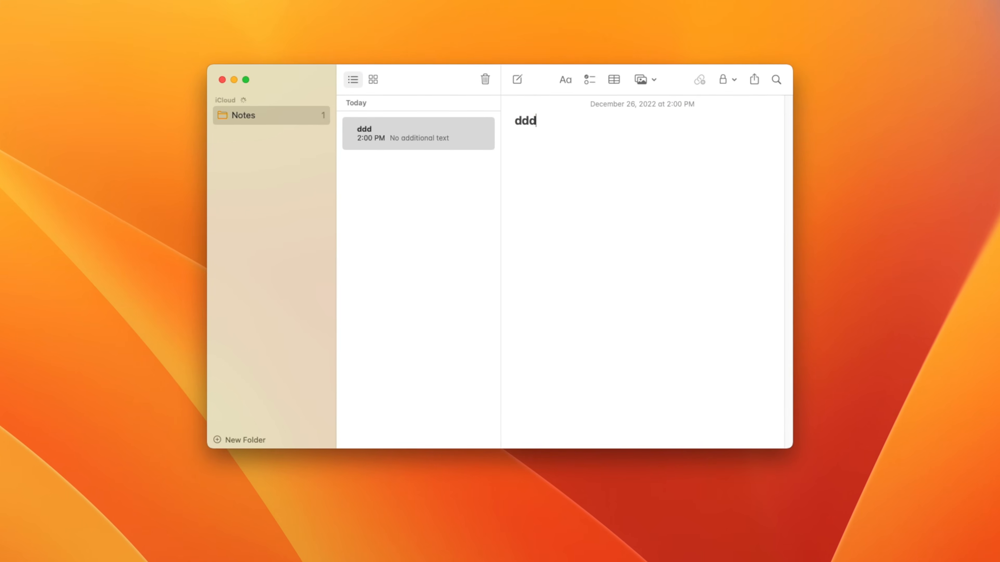